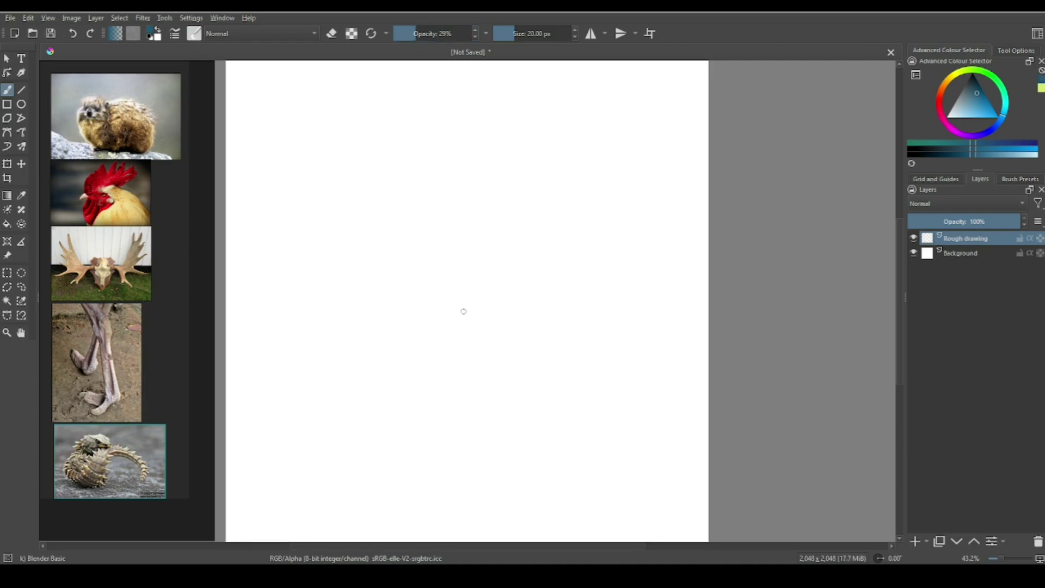
Step: Raise the brush opacity to 100% and choose the Basic-5 Size brush preset
key("o")
key("o")
key("o")
key("o")
key("o")
key("o")
key("o")
key("o")
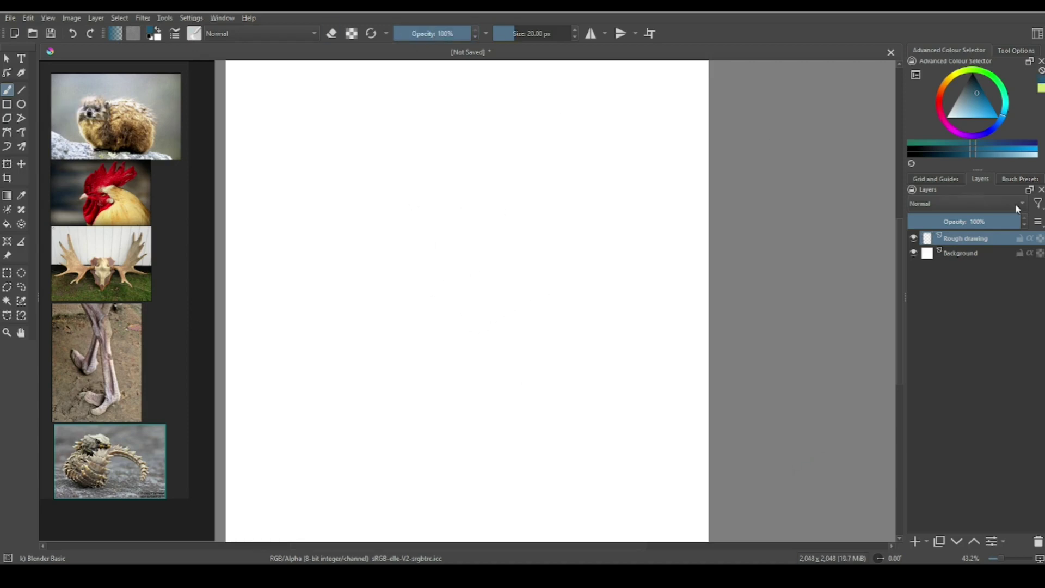
left_click(1021, 179)
scroll(959, 354, "up", 10)
left_click(927, 306)
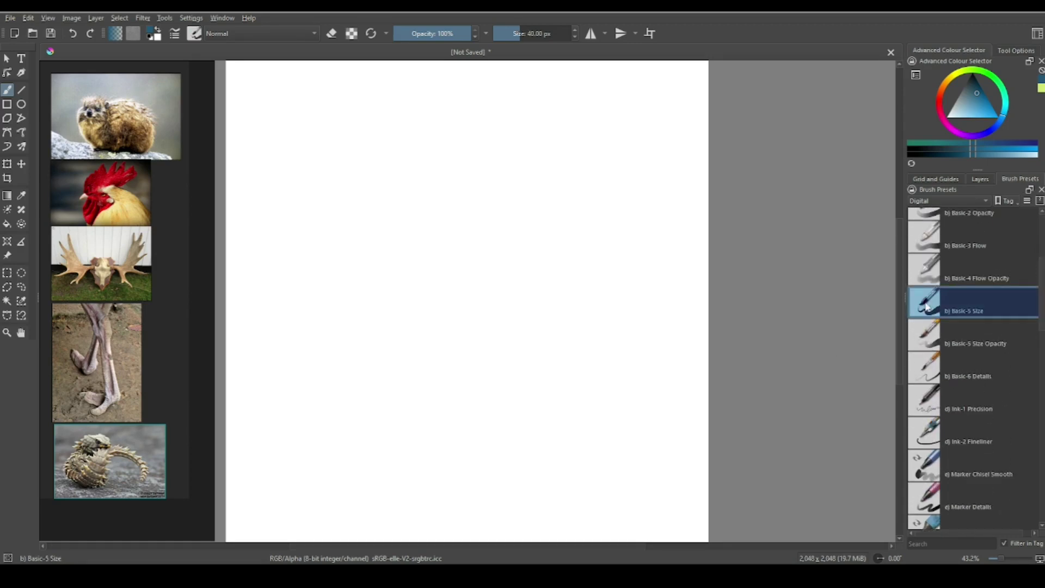
Step: Reduce the brush opacity to 37% and the brush size to 20 px for light sketching
key("i")
key("i")
key("i")
key("i")
key("i")
key("i")
key("[")
key("[")
key("[")
Step: Sketch overlapping ovals for the body, chest and head, with rough facial features and cheek fur strokes
left_click_drag(534, 205, 544, 261)
mouse_move(417, 204)
left_mouse_down()
mouse_move(382, 283)
mouse_move(333, 179)
mouse_move(392, 229)
left_mouse_up()
left_click_drag(539, 207, 462, 299)
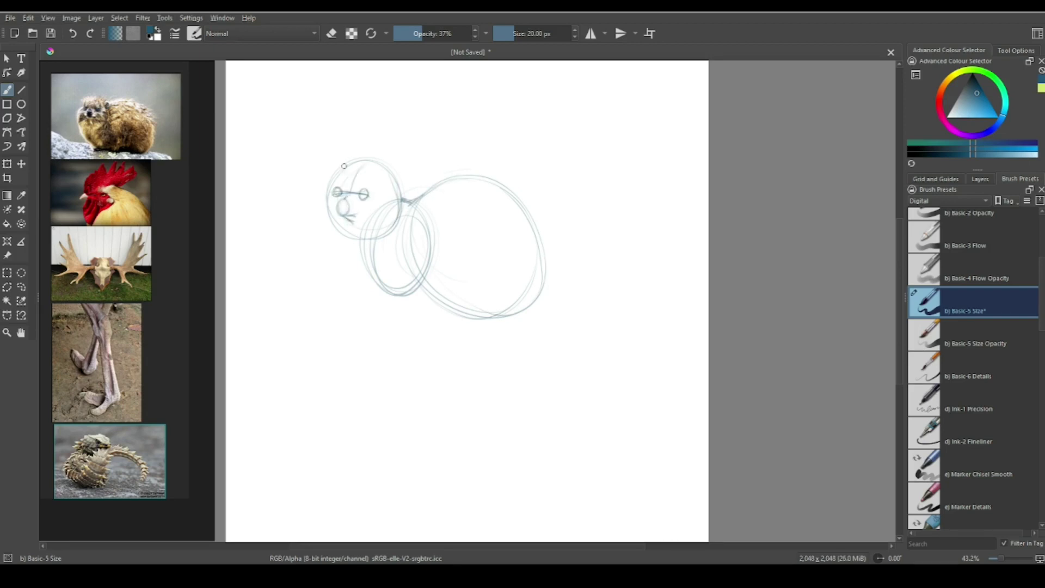
left_click_drag(331, 187, 316, 224)
left_click_drag(326, 227, 342, 247)
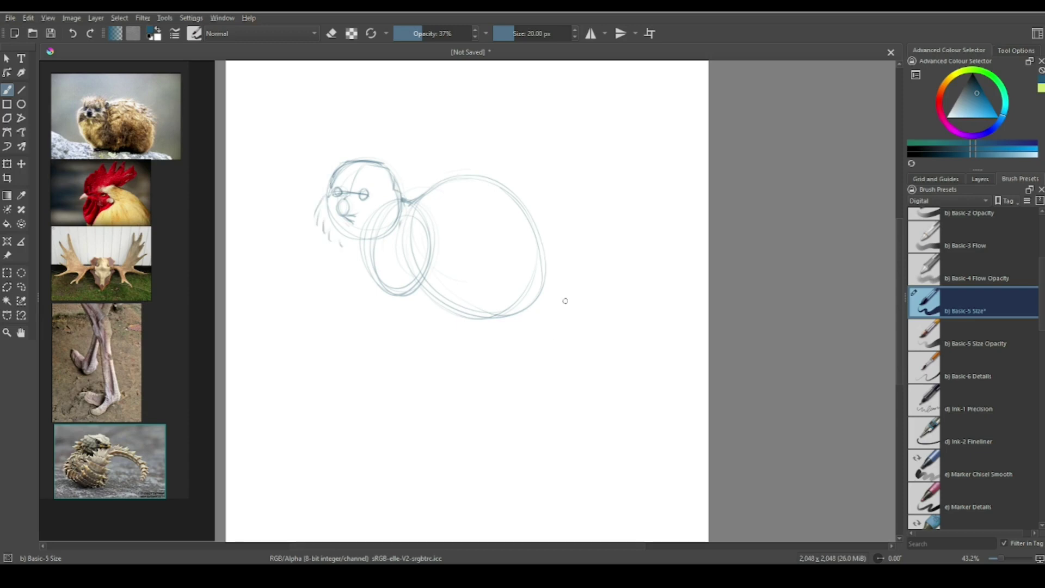
Step: Sketch a long tapering tail that drops from the rump and curls forward under the body
mouse_move(531, 221)
left_mouse_down()
mouse_move(553, 251)
mouse_move(518, 419)
mouse_move(555, 347)
mouse_move(498, 416)
left_mouse_up()
mouse_move(526, 316)
left_mouse_down()
mouse_move(557, 354)
mouse_move(472, 451)
mouse_move(581, 384)
left_mouse_up()
left_click_drag(525, 314, 534, 400)
mouse_move(579, 360)
left_mouse_down()
mouse_move(554, 393)
mouse_move(473, 422)
left_mouse_up()
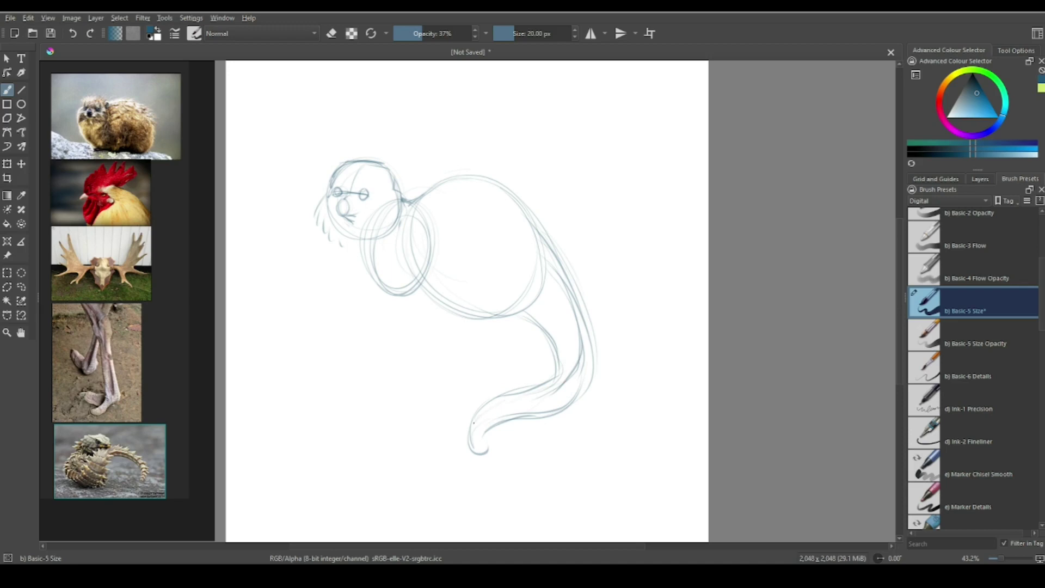
Step: Sketch two slim front legs below the chest, with long bird-like toes on the near foot
mouse_move(403, 245)
left_mouse_down()
mouse_move(414, 299)
mouse_move(433, 311)
mouse_move(398, 390)
left_mouse_up()
left_click_drag(410, 309, 384, 394)
left_click_drag(388, 392, 353, 403)
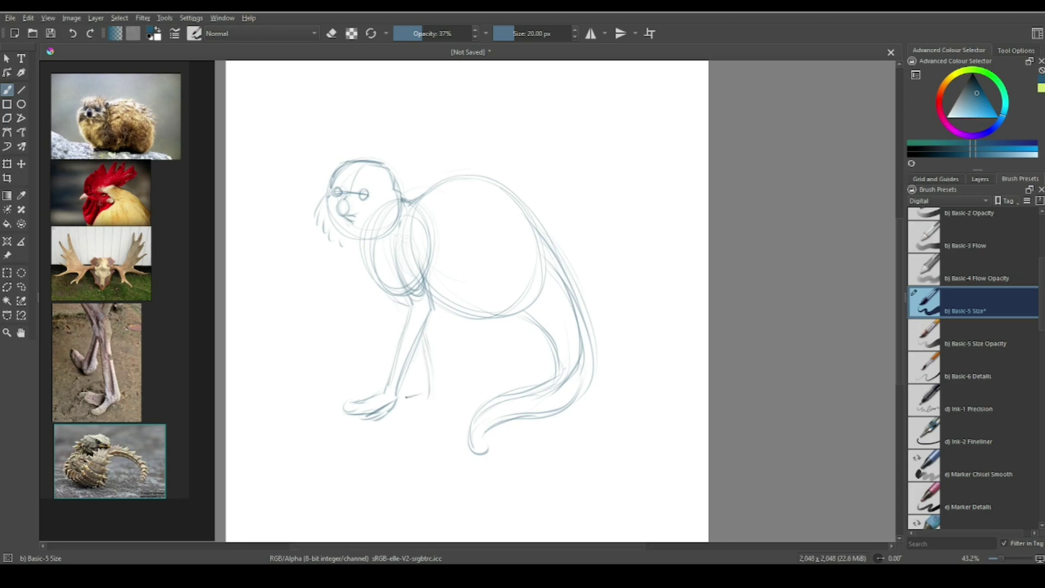
left_click_drag(438, 322, 445, 405)
Step: Sketch the thigh oval and two hind legs, the near one raised and bent, the other standing behind the tail
mouse_move(525, 256)
left_mouse_down()
mouse_move(466, 294)
mouse_move(509, 332)
left_mouse_up()
left_click_drag(524, 321, 509, 371)
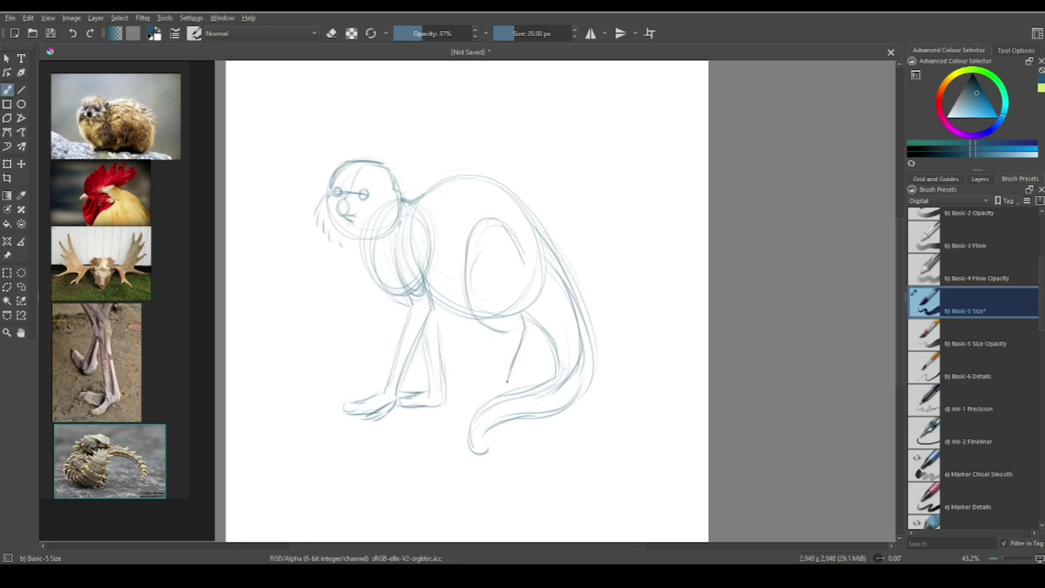
key("ctrl+z")
left_click_drag(538, 335, 531, 306)
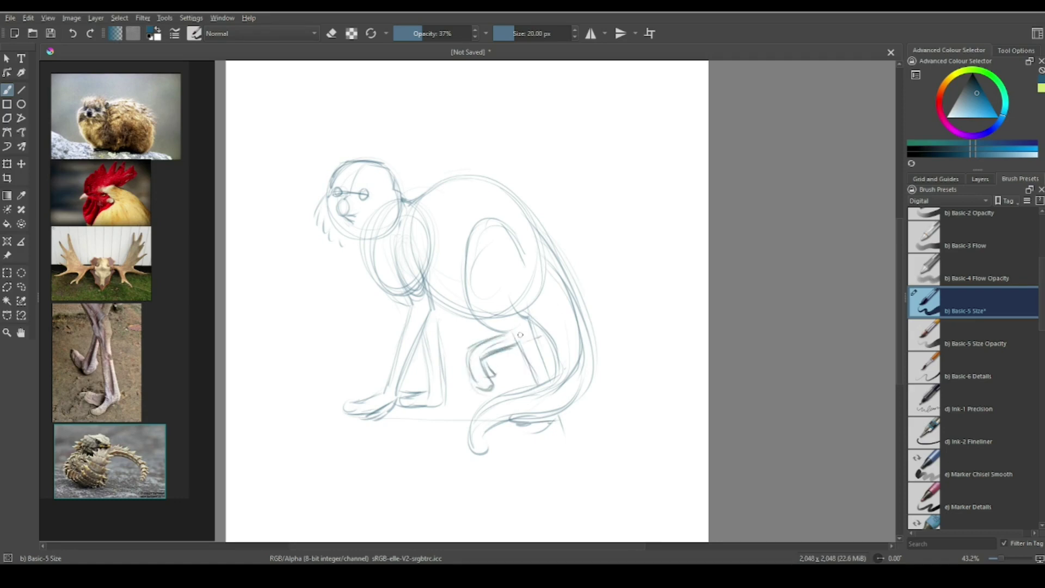
Step: Sketch the drooping near ear and move the whole sketch down to make room above the head
left_click_drag(397, 191, 413, 210)
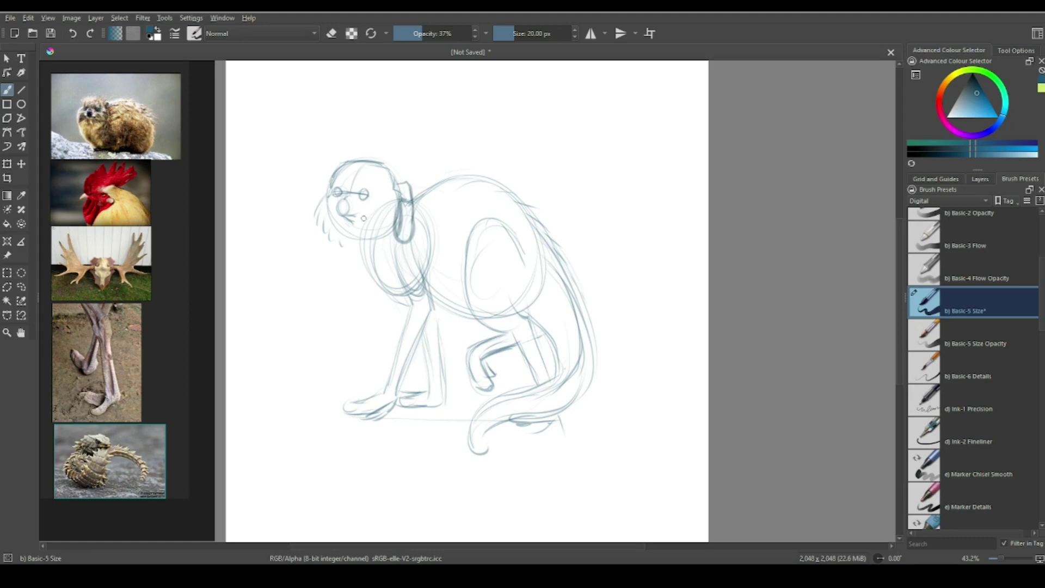
key("ctrl+t")
left_click_drag(537, 285, 539, 327)
key("Return")
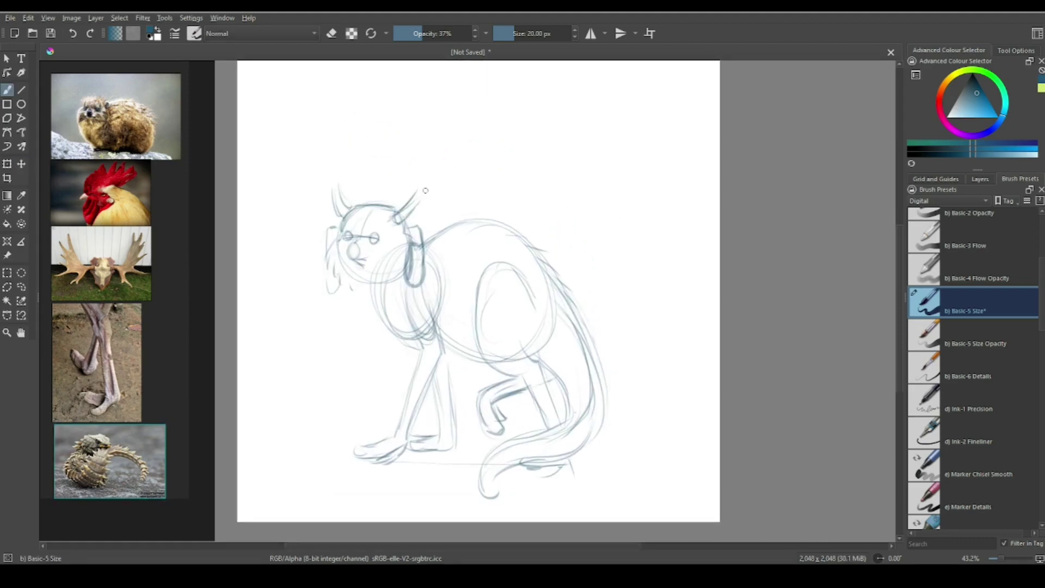
Step: Sketch two tall moose-like antlers rising from the head, with pointed tines along their inner edges
mouse_move(320, 140)
left_mouse_down()
mouse_move(480, 116)
mouse_move(308, 192)
mouse_move(313, 209)
left_mouse_up()
mouse_move(479, 123)
left_mouse_down()
mouse_move(467, 185)
mouse_move(438, 226)
left_mouse_up()
left_click_drag(436, 131, 411, 235)
left_click_drag(295, 133, 325, 219)
left_click_drag(315, 113, 326, 217)
left_click_drag(311, 151, 320, 180)
left_click_drag(303, 117, 327, 226)
left_click_drag(321, 179, 342, 234)
mouse_move(459, 117)
left_mouse_down()
mouse_move(428, 217)
mouse_move(406, 239)
left_mouse_up()
mouse_move(430, 153)
left_mouse_down()
mouse_move(450, 142)
mouse_move(401, 245)
left_mouse_up()
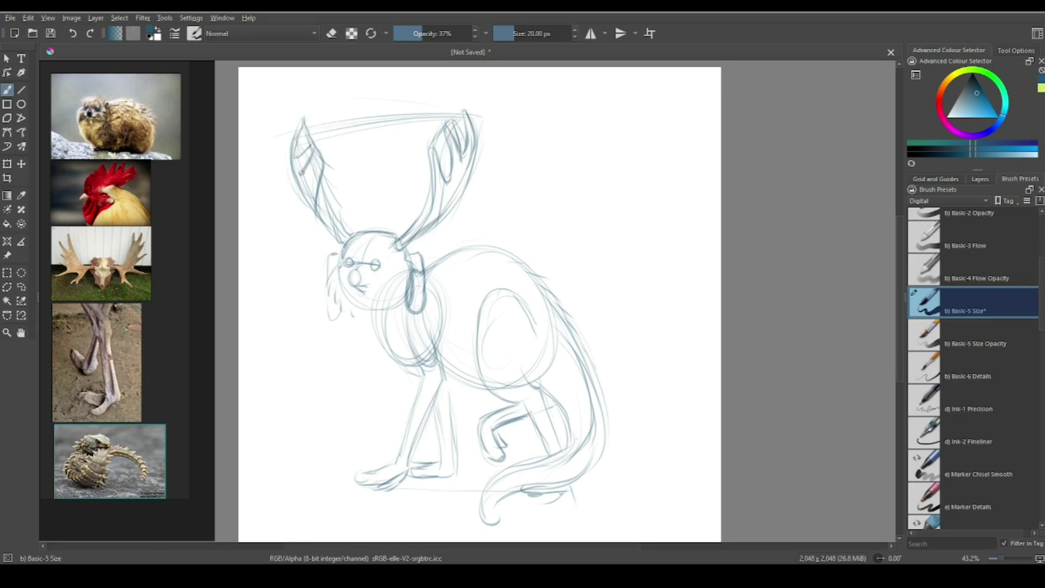
left_click_drag(307, 163, 344, 240)
Step: Refine the mouth and both long drooping ears of the rough sketch with a 15 px brush
key("1")
left_click_drag(267, 240, 463, 240)
key("[")
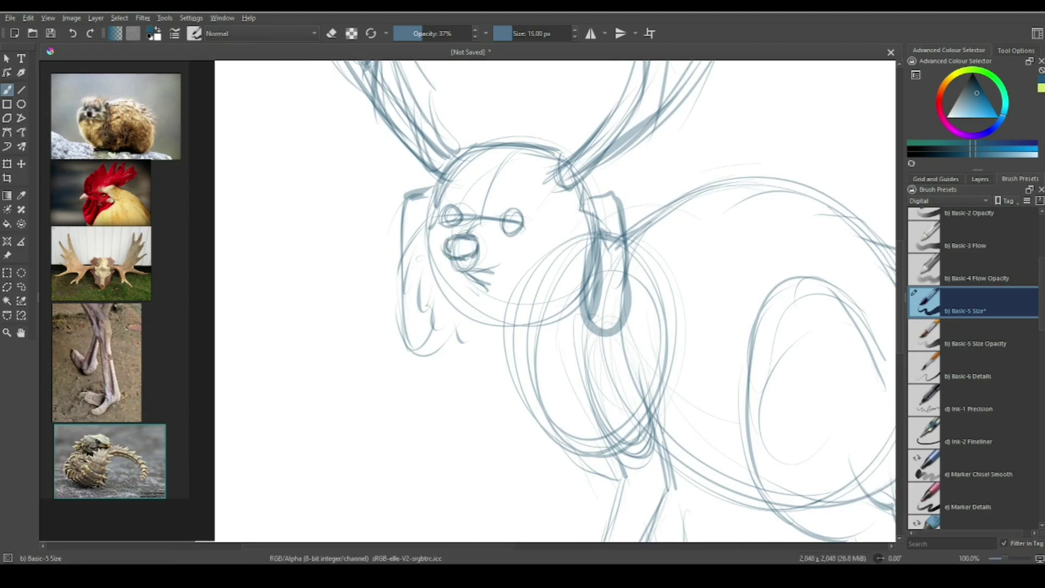
mouse_move(470, 269)
left_mouse_down()
mouse_move(493, 282)
mouse_move(479, 292)
left_mouse_up()
mouse_move(402, 207)
left_mouse_down()
mouse_move(443, 361)
mouse_move(462, 339)
left_mouse_up()
left_click_drag(620, 191, 631, 354)
mouse_move(597, 237)
left_mouse_down()
mouse_move(619, 366)
mouse_move(627, 281)
left_mouse_up()
left_click_drag(604, 190, 589, 255)
left_click_drag(435, 195, 394, 333)
left_click_drag(409, 253, 468, 326)
Step: Strengthen the contours of both front legs and shape the toes of the front foot
key("2")
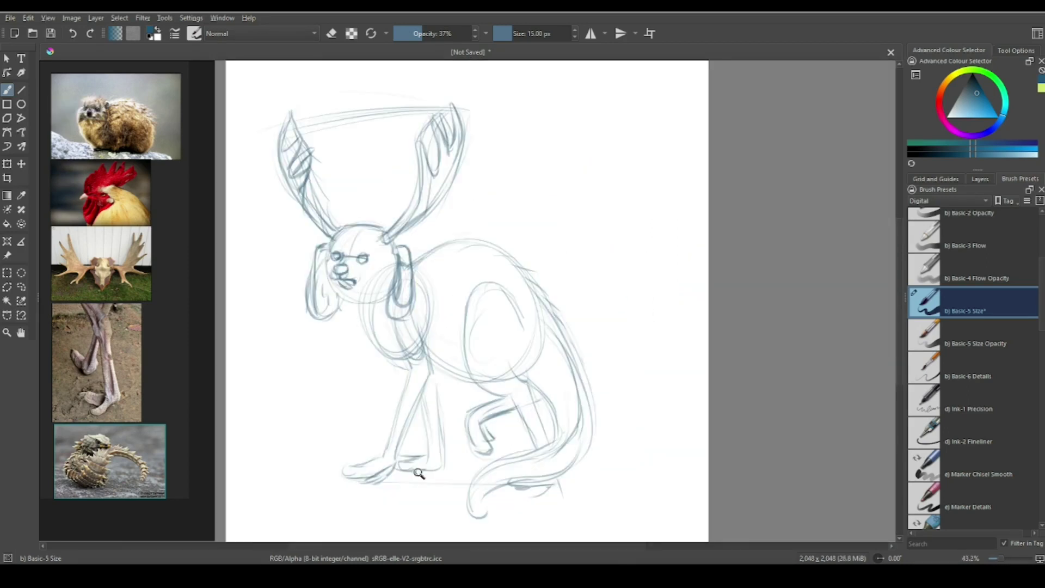
key("1")
mouse_move(566, 375)
left_mouse_down()
mouse_move(531, 443)
mouse_move(478, 442)
mouse_move(493, 468)
mouse_move(545, 444)
mouse_move(495, 482)
mouse_move(468, 455)
left_mouse_up()
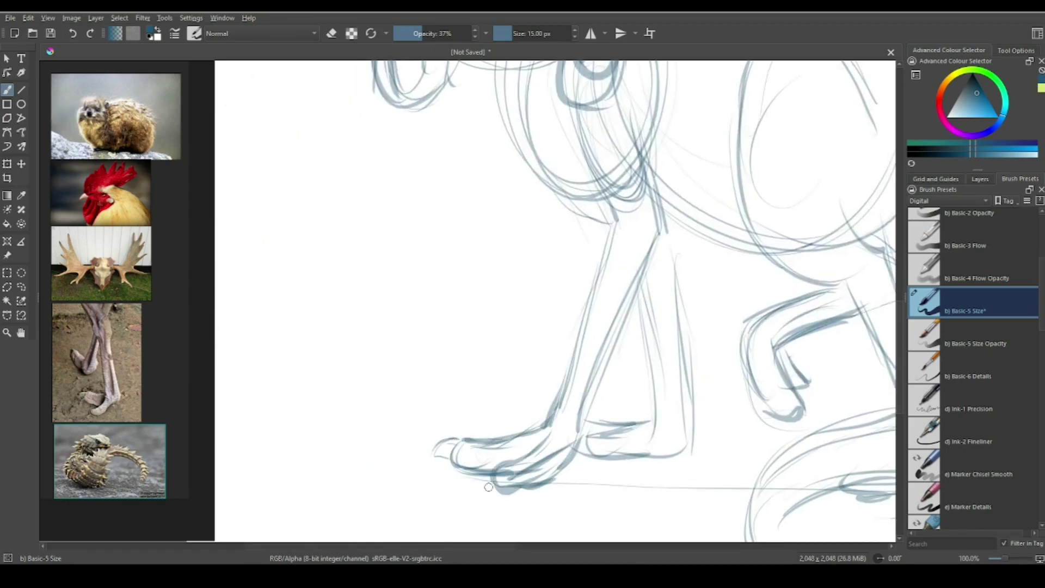
left_click_drag(593, 433, 651, 413)
left_click_drag(626, 245, 614, 294)
mouse_move(634, 191)
left_mouse_down()
mouse_move(651, 293)
mouse_move(610, 375)
left_mouse_up()
scroll(599, 268, "down", 3)
left_click_drag(642, 237, 599, 392)
left_click_drag(610, 286, 588, 382)
scroll(545, 316, "right", 3)
left_click_drag(551, 256, 565, 452)
left_click_drag(515, 280, 529, 422)
left_click_drag(545, 310, 555, 411)
Step: Refine the raised hind leg, defining its bent shank and curled foot
scroll(556, 414, "right", 3)
left_click_drag(585, 348, 607, 422)
left_click_drag(558, 376, 606, 429)
left_click_drag(599, 365, 615, 428)
left_click_drag(642, 326, 587, 368)
left_click_drag(654, 309, 586, 333)
Step: Refine the standing hind leg and the fur where the leg meets the body
scroll(638, 244, "down", 3)
scroll(638, 243, "right", 3)
scroll(638, 244, "up", 3)
left_click_drag(599, 242, 632, 292)
left_click_drag(545, 259, 599, 217)
left_click_drag(632, 288, 656, 384)
scroll(693, 434, "down", 4)
scroll(694, 434, "right", 2)
left_click_drag(605, 229, 625, 332)
Step: Draw curved cross bands along the tail to divide it into ringed segments
key("minus")
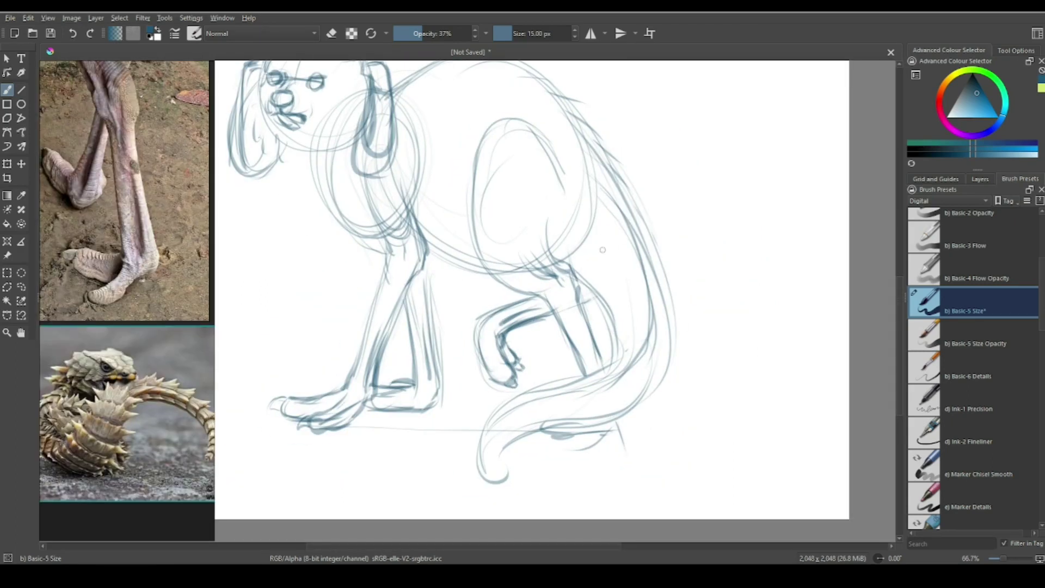
left_click_drag(603, 253, 645, 231)
left_click_drag(614, 273, 659, 262)
left_click_drag(620, 308, 666, 298)
left_click_drag(618, 382, 650, 348)
mouse_move(615, 376)
left_mouse_down()
mouse_move(572, 409)
mouse_move(539, 415)
left_mouse_up()
left_click_drag(501, 409, 517, 431)
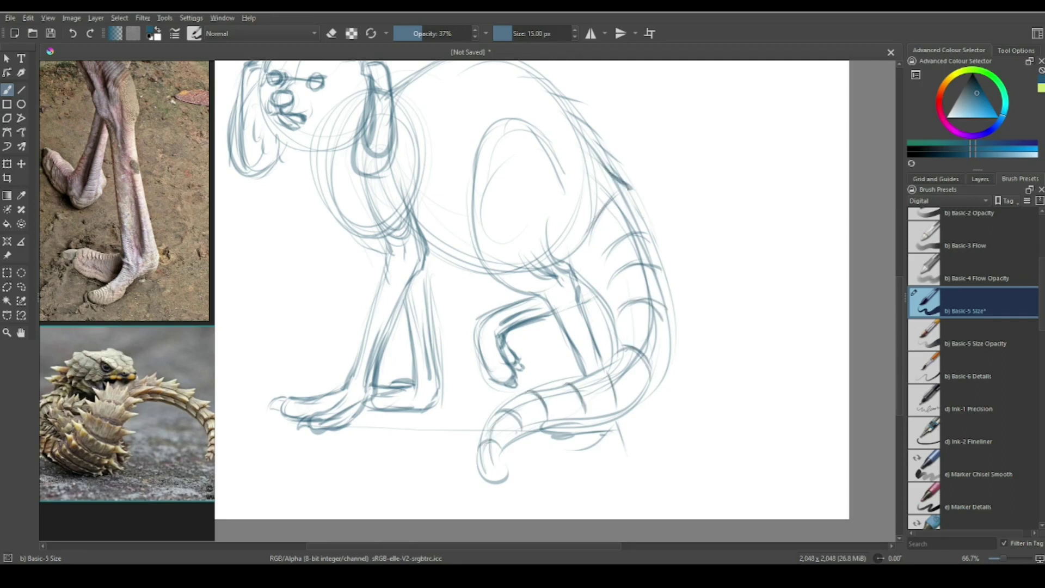
Step: Add scalloped, spiky scales to the tail bands from the rump down around the bend
left_click_drag(630, 202, 652, 249)
left_click_drag(623, 197, 643, 245)
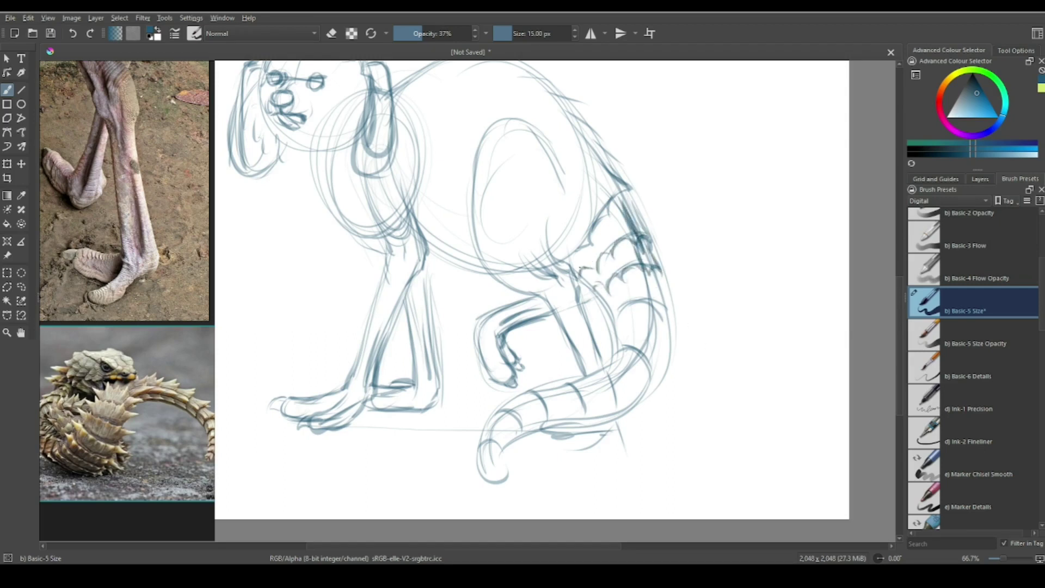
left_click_drag(658, 274, 667, 319)
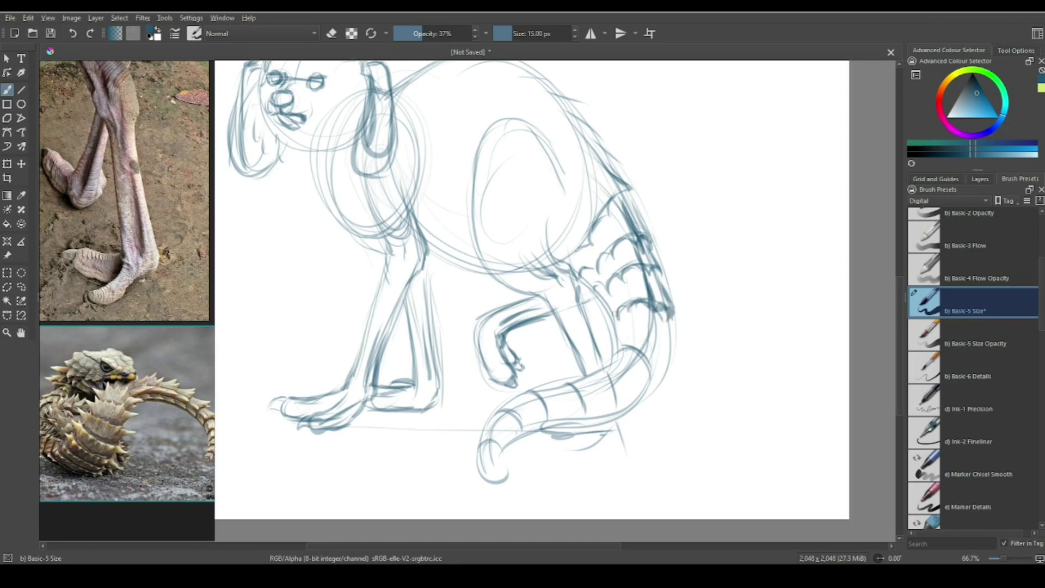
mouse_move(673, 321)
left_mouse_down()
mouse_move(665, 371)
mouse_move(605, 393)
mouse_move(659, 375)
left_mouse_up()
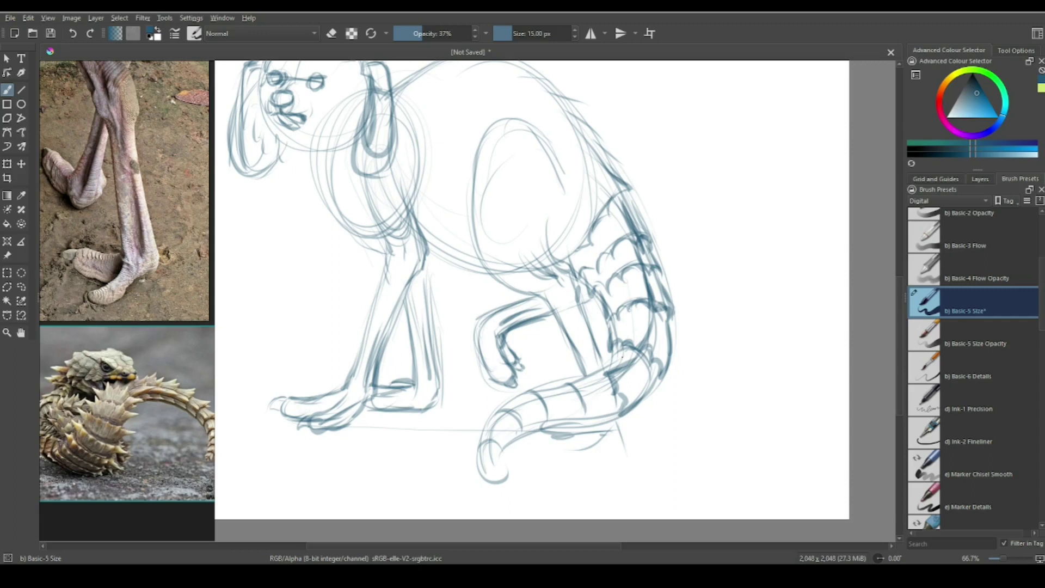
left_click_drag(616, 416, 588, 433)
Step: Continue the spiky scales along the forward-curling end of the tail to its tip
mouse_move(527, 393)
left_mouse_down()
mouse_move(575, 386)
mouse_move(546, 407)
left_mouse_up()
left_click_drag(538, 400, 545, 435)
left_click_drag(551, 432, 581, 427)
left_click_drag(506, 408, 525, 435)
mouse_move(531, 393)
left_mouse_down()
mouse_move(491, 412)
mouse_move(483, 486)
left_mouse_up()
Step: Add a paint layer named Drawing above the Rough drawing layer
key("minus")
scroll(148, 318, "down", 2)
left_click(980, 178)
left_click(926, 541)
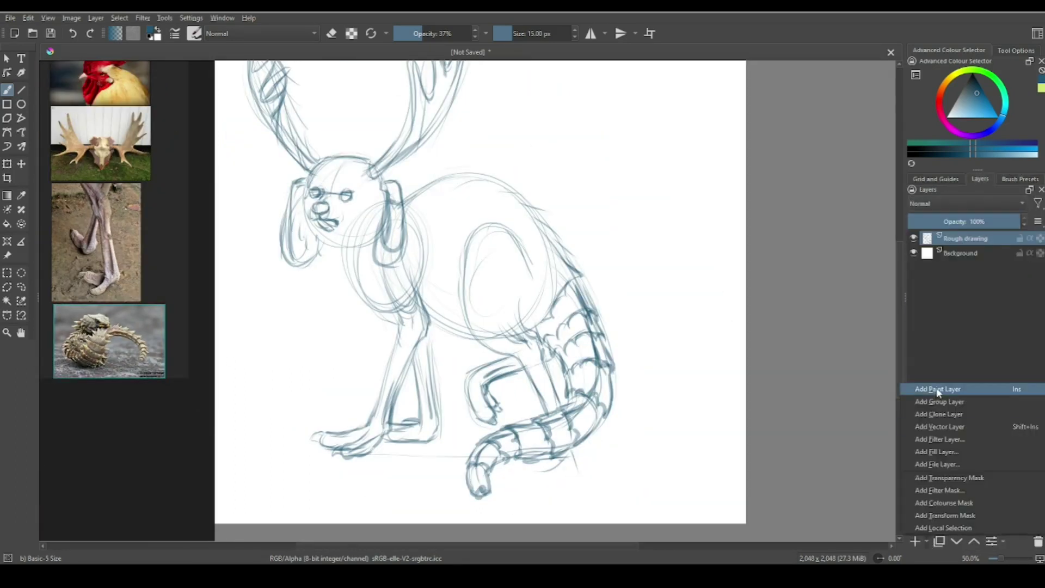
left_click(934, 392)
Step: Set up the inking brush with black paint, 100% opacity and a size of 8 px
scroll(327, 196, "up", 4)
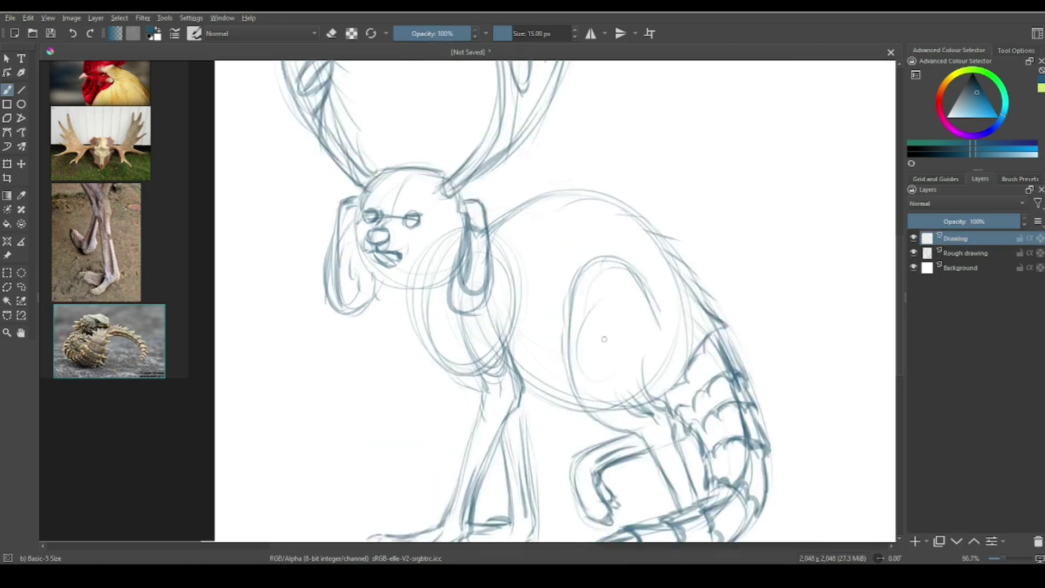
key("bracketleft")
key("bracketleft")
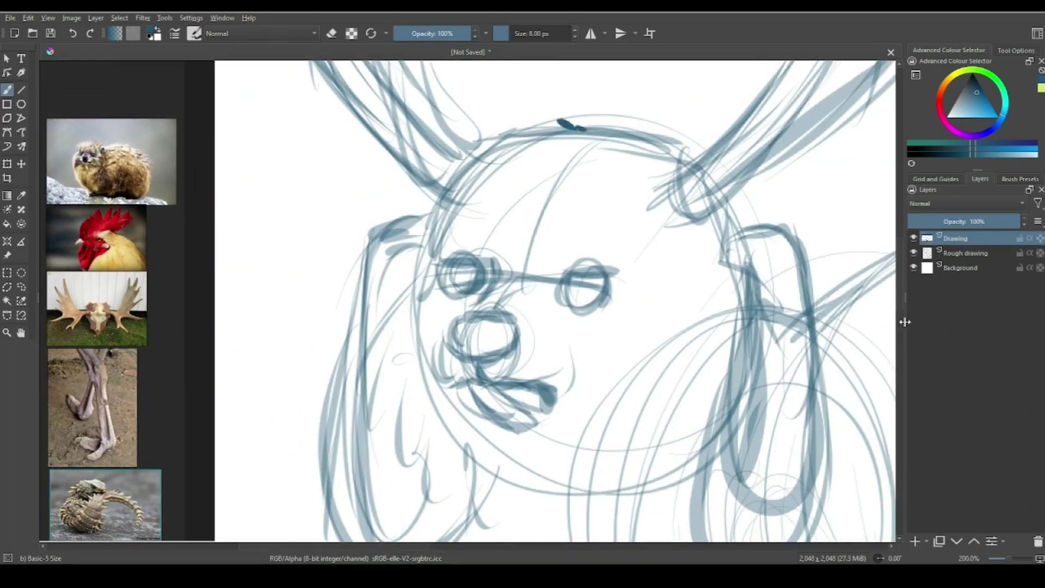
key("d")
Step: Ink the furry outline of the face and continue it down the throat and chest with short tufted strokes
mouse_move(591, 129)
left_mouse_down()
mouse_move(539, 124)
mouse_move(444, 178)
mouse_move(401, 292)
mouse_move(406, 452)
mouse_move(439, 479)
left_mouse_up()
mouse_move(438, 479)
left_mouse_down()
mouse_move(429, 449)
mouse_move(511, 517)
left_mouse_up()
left_click_drag(510, 517, 509, 436)
mouse_move(520, 326)
left_mouse_down()
mouse_move(550, 430)
mouse_move(593, 463)
left_mouse_up()
Step: Ink the nose, muzzle and downturned mouth over the rough sketch
mouse_move(574, 251)
left_mouse_down()
mouse_move(509, 259)
mouse_move(551, 257)
mouse_move(547, 285)
mouse_move(507, 313)
left_mouse_up()
left_click_drag(501, 256, 496, 318)
mouse_move(539, 301)
left_mouse_down()
mouse_move(610, 322)
mouse_move(611, 336)
left_mouse_up()
left_click_drag(522, 316, 567, 360)
Step: Ink both eyes with pupils and heavy lids, adding short fur strokes for brows and under-eye creases
mouse_move(624, 197)
left_mouse_down()
mouse_move(680, 190)
mouse_move(665, 204)
left_mouse_up()
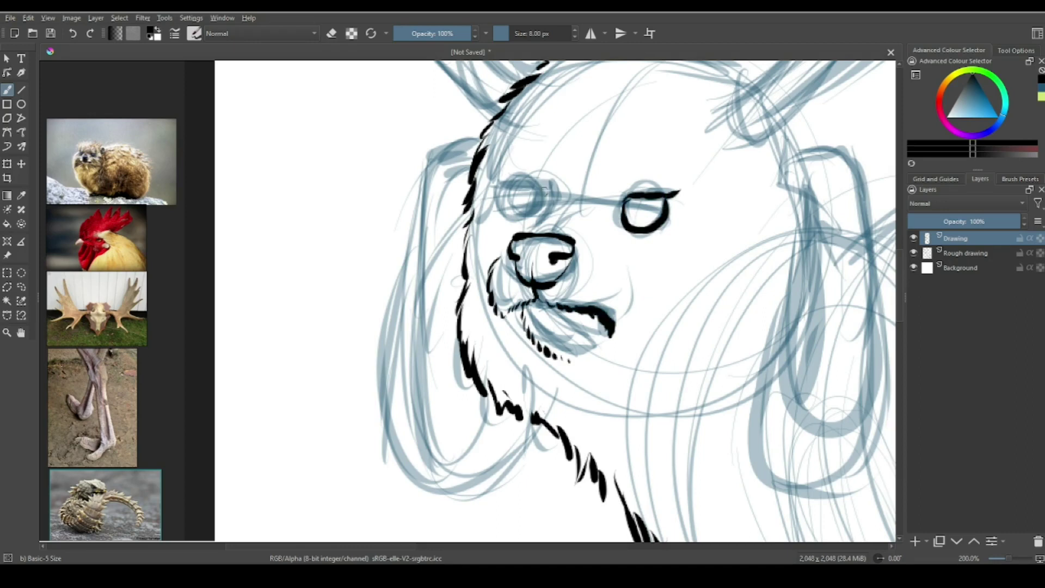
mouse_move(506, 187)
left_mouse_down()
mouse_move(542, 187)
mouse_move(525, 201)
left_mouse_up()
left_click_drag(637, 201, 650, 215)
mouse_move(623, 228)
left_mouse_down()
mouse_move(667, 235)
mouse_move(658, 250)
left_mouse_up()
left_click_drag(545, 185, 550, 196)
left_click_drag(548, 199, 527, 222)
left_click_drag(631, 183, 656, 150)
left_click_drag(547, 168, 542, 125)
left_click_drag(544, 142, 495, 180)
Step: Ink the tufted fur along the top of the head and around the base of the near ear
left_click_drag(593, 193, 610, 171)
left_click_drag(610, 174, 528, 234)
left_click_drag(520, 166, 582, 149)
mouse_move(569, 147)
left_mouse_down()
mouse_move(625, 180)
mouse_move(604, 232)
left_mouse_up()
left_click_drag(602, 229, 659, 251)
Step: Ink the outlines of both long drooping ears with short fur strokes
mouse_move(602, 202)
left_mouse_down()
mouse_move(635, 171)
mouse_move(684, 224)
mouse_move(694, 401)
left_mouse_up()
left_click_drag(612, 150, 561, 365)
left_click_drag(566, 359, 582, 471)
left_click_drag(686, 395, 642, 473)
left_click_drag(381, 326, 632, 357)
left_click_drag(539, 139, 473, 220)
mouse_move(482, 212)
left_mouse_down()
mouse_move(441, 390)
mouse_move(493, 493)
left_mouse_up()
left_click_drag(583, 430, 566, 482)
left_click_drag(599, 218, 371, 457)
Step: Ink the near antler's outer edges and pointed prongs over the rough sketch
key("minus")
key("minus")
left_click_drag(596, 158, 629, 235)
mouse_move(594, 159)
left_mouse_down()
mouse_move(597, 284)
mouse_move(536, 355)
left_mouse_up()
mouse_move(624, 99)
left_mouse_down()
mouse_move(632, 235)
mouse_move(688, 104)
mouse_move(641, 292)
mouse_move(517, 383)
mouse_move(662, 145)
mouse_move(666, 175)
left_mouse_up()
left_click_drag(474, 277, 572, 274)
Step: Ink the far antler from its tip to the head, with its inward-pointing prongs
mouse_move(395, 86)
left_mouse_down()
mouse_move(420, 141)
mouse_move(388, 223)
mouse_move(414, 250)
mouse_move(399, 275)
mouse_move(436, 326)
left_mouse_up()
left_click_drag(566, 305, 559, 284)
left_click_drag(434, 322, 488, 378)
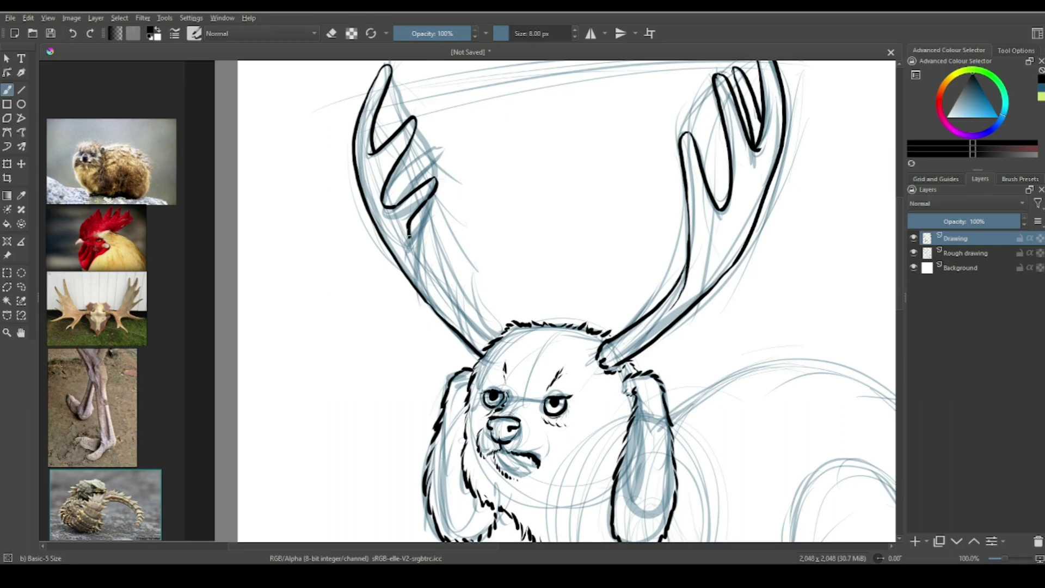
left_click_drag(408, 224, 493, 342)
left_click_drag(429, 152, 389, 198)
left_click_drag(756, 470, 693, 492)
key("ctrl+z")
mouse_move(366, 174)
left_mouse_down()
mouse_move(326, 202)
mouse_move(330, 226)
left_mouse_up()
left_click_drag(619, 219, 618, 246)
left_click_drag(648, 173, 664, 252)
left_click_drag(327, 133, 348, 180)
Step: Ink the furry line of the back from behind the near ear to the tail base
left_click_drag(727, 446, 619, 194)
left_click_drag(501, 207, 585, 171)
mouse_move(585, 171)
left_mouse_down()
mouse_move(553, 142)
mouse_move(675, 146)
mouse_move(762, 237)
mouse_move(701, 182)
left_mouse_up()
left_click_drag(708, 198, 745, 236)
left_click_drag(709, 294, 681, 395)
Step: Ink the haunch's rounded outline and the fur at the back and lower end of the thigh
left_click_drag(618, 245, 638, 256)
left_click_drag(675, 206, 664, 224)
mouse_move(656, 212)
left_mouse_down()
mouse_move(599, 191)
mouse_move(542, 359)
left_mouse_up()
left_click_drag(599, 327, 575, 233)
mouse_move(536, 289)
left_mouse_down()
mouse_move(561, 324)
mouse_move(626, 359)
left_mouse_up()
left_click_drag(658, 226, 642, 256)
left_click_drag(645, 256, 661, 311)
left_click_drag(608, 356, 648, 387)
left_click_drag(662, 326, 648, 365)
Step: Ink the lower chest fur and the furry upper part of the near front leg, ending in a ragged fur cuff
left_click_drag(490, 272, 626, 273)
left_click_drag(458, 235, 521, 289)
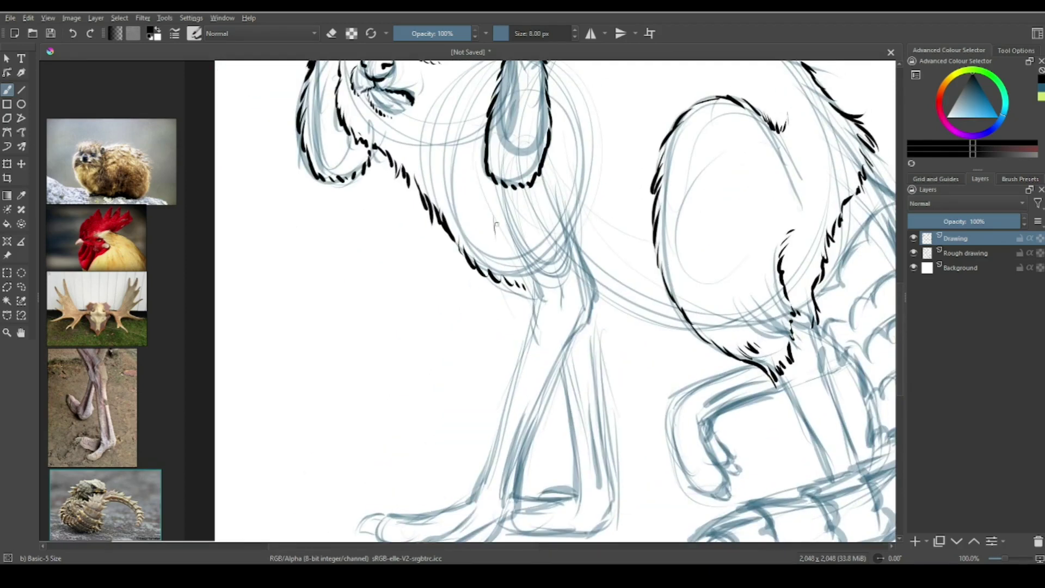
left_click_drag(493, 227, 525, 276)
left_click_drag(521, 266, 535, 309)
mouse_move(577, 215)
left_mouse_down()
mouse_move(596, 277)
mouse_move(522, 321)
mouse_move(594, 223)
left_mouse_up()
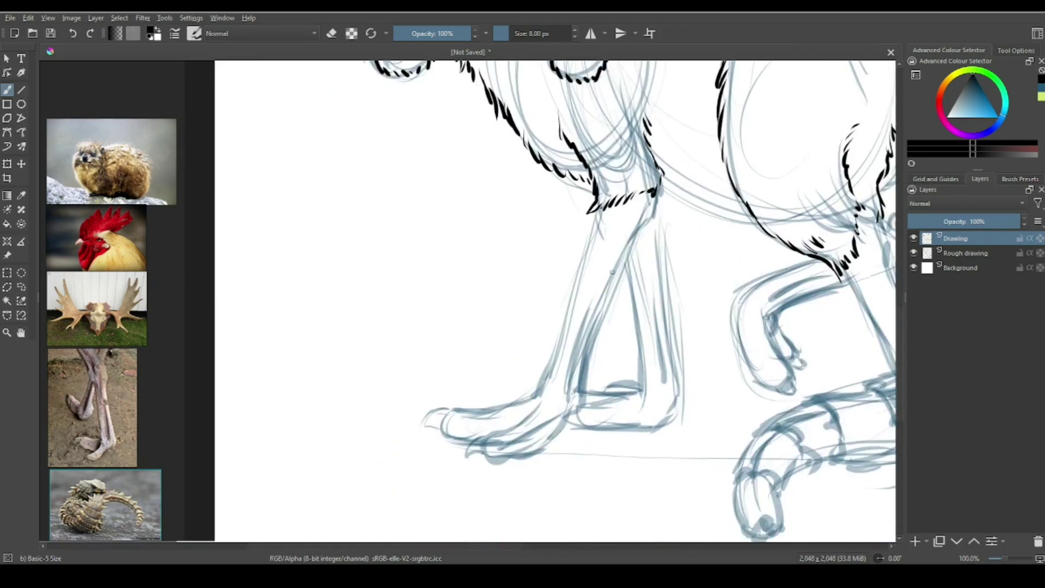
Step: Ink the bare near front leg and its two-toed bird foot, with small skin folds along the shin and toe
key("ctrl+plus")
mouse_move(623, 126)
left_mouse_down()
mouse_move(560, 324)
mouse_move(628, 264)
left_mouse_up()
mouse_move(613, 294)
left_mouse_down()
mouse_move(584, 351)
mouse_move(450, 414)
mouse_move(495, 428)
left_mouse_up()
mouse_move(478, 387)
left_mouse_down()
mouse_move(473, 409)
mouse_move(493, 412)
left_mouse_up()
left_click_drag(512, 397, 509, 410)
mouse_move(578, 383)
left_mouse_down()
mouse_move(512, 418)
mouse_move(597, 441)
mouse_move(645, 362)
left_mouse_up()
left_click_drag(645, 363, 607, 423)
mouse_move(720, 135)
left_mouse_down()
mouse_move(633, 317)
mouse_move(605, 456)
left_mouse_up()
mouse_move(624, 302)
left_mouse_down()
mouse_move(602, 351)
mouse_move(593, 422)
left_mouse_up()
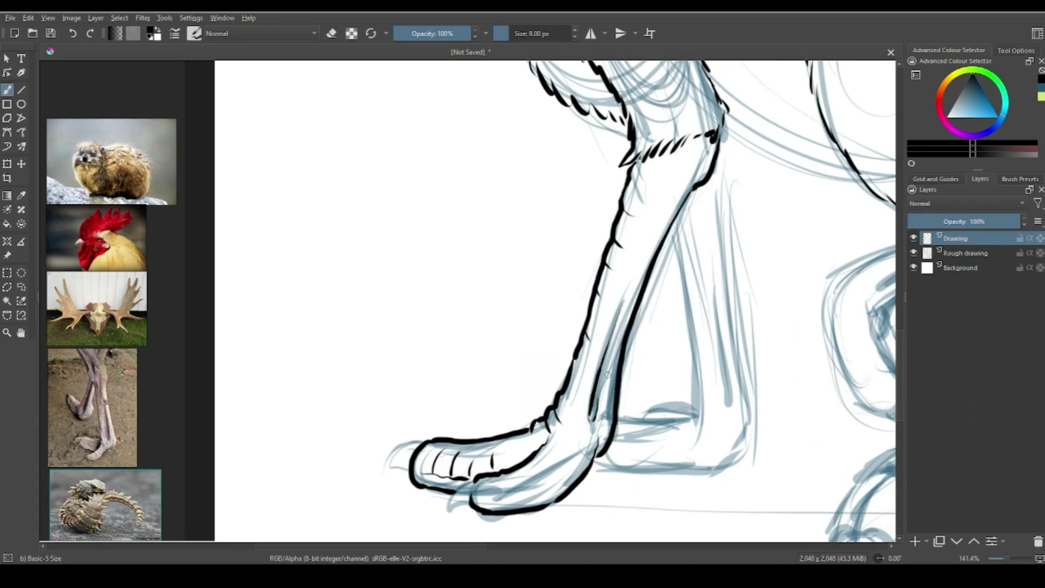
Step: Add wrinkle marks at the near front ankle and ink a curved claw on each toe
key("1")
left_click_drag(581, 380, 564, 394)
left_click_drag(531, 340, 497, 365)
left_click_drag(578, 390, 555, 411)
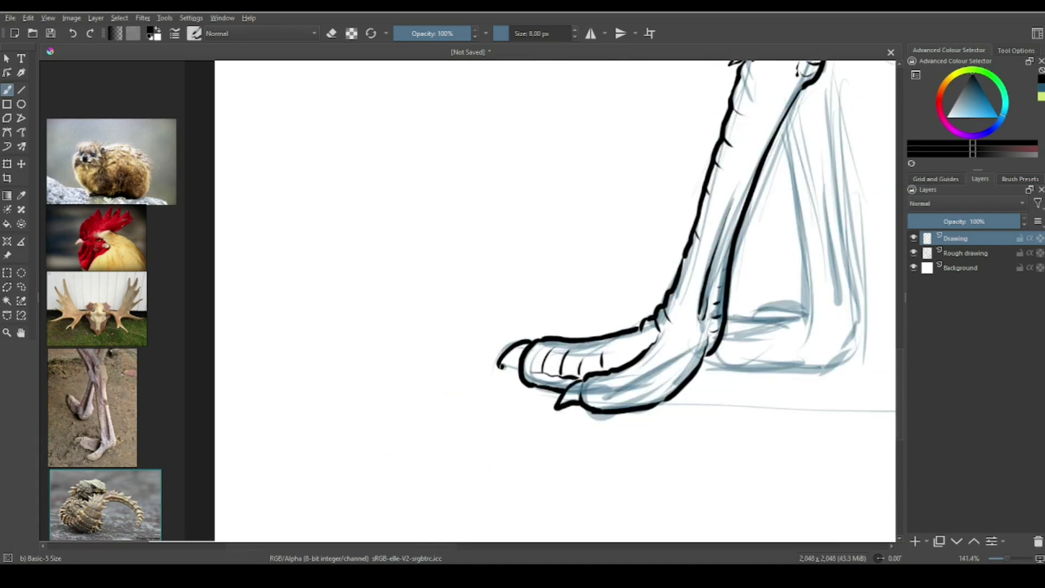
left_click_drag(517, 362, 497, 371)
Step: Switch to the Rough drawing layer, set the brush opacity to 39% and sample the sketch's blue colour
key("2")
left_click(966, 254)
left_click(424, 33)
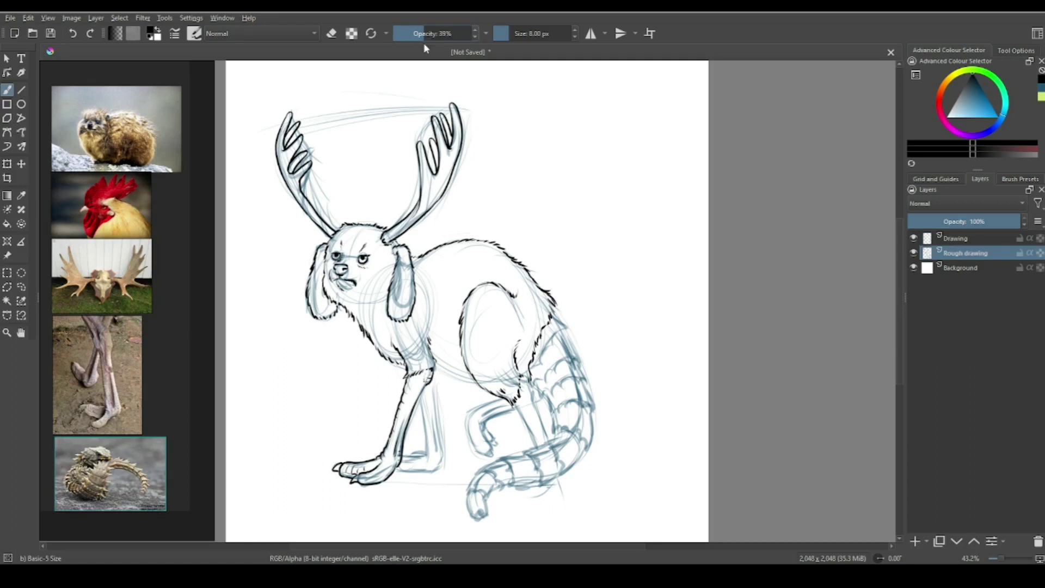
scroll(514, 270, "up", 5)
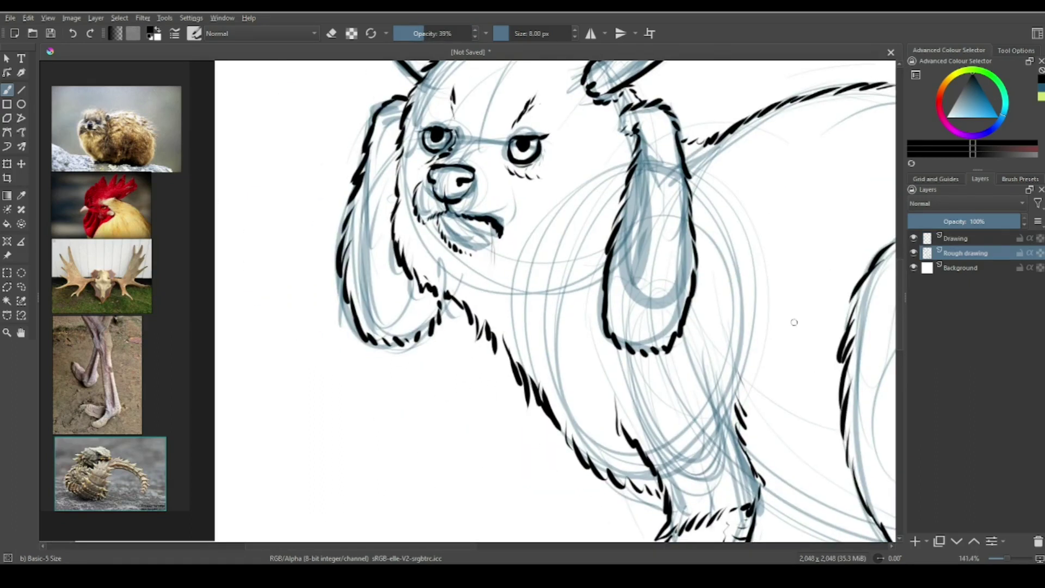
left_click(489, 256, "ctrl")
Step: Sketch a pair of long hanging rooster wattles under the chin, with feathery strokes along the cheek
left_click_drag(501, 226, 472, 370)
left_click_drag(567, 198, 520, 361)
mouse_move(548, 202)
left_mouse_down()
mouse_move(527, 248)
mouse_move(506, 250)
left_mouse_up()
left_click_drag(433, 225, 435, 320)
mouse_move(430, 248)
left_mouse_down()
mouse_move(463, 363)
mouse_move(477, 327)
left_mouse_up()
left_click_drag(431, 222, 419, 332)
left_click_drag(495, 234, 480, 304)
left_click_drag(558, 353, 539, 281)
left_click_drag(555, 275, 591, 188)
left_click_drag(468, 255, 475, 284)
left_click_drag(507, 248, 469, 492)
left_click_drag(455, 281, 441, 326)
left_click_drag(490, 272, 460, 316)
left_click_drag(449, 188, 441, 264)
left_click_drag(575, 202, 544, 270)
left_click_drag(451, 319, 436, 348)
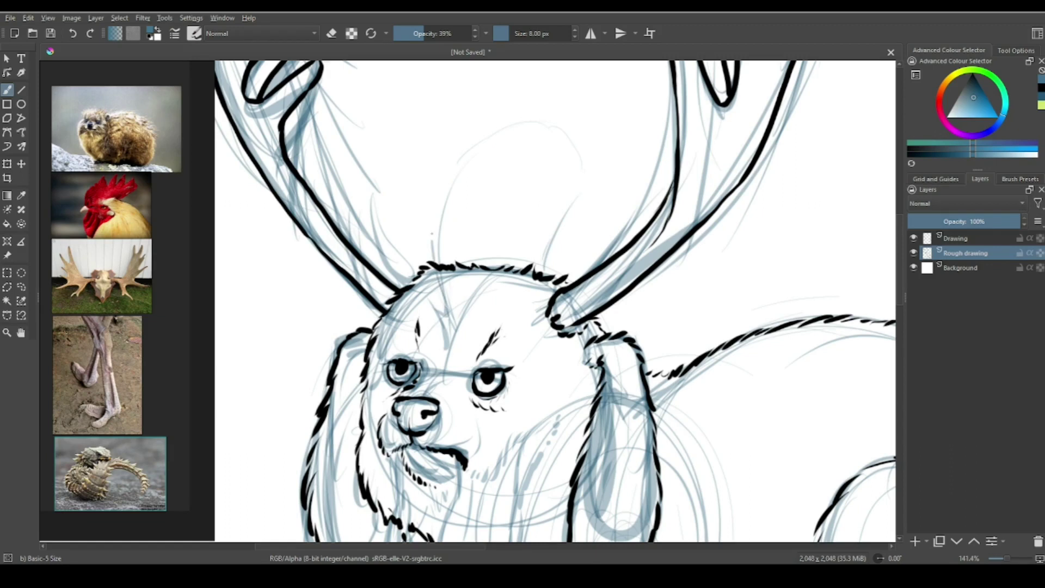
Step: Sketch a spiky rooster comb on top of the head between the antlers
left_click_drag(433, 261, 454, 190)
left_click_drag(457, 196, 506, 114)
left_click_drag(500, 166, 510, 120)
left_click_drag(534, 130, 588, 164)
left_click_drag(544, 267, 607, 185)
left_click_drag(618, 163, 556, 248)
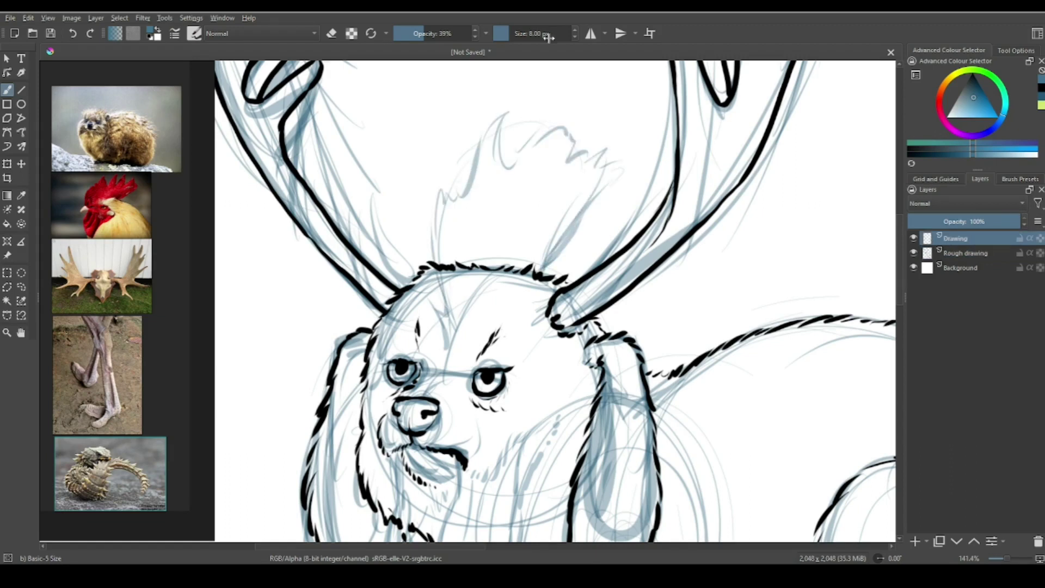
Step: Return to the Drawing layer with black at 100% opacity and erase the neck fur lines crossing the sketched wattles
key("Page_Up")
key("o")
key("o")
key("o")
key("o")
key("o")
key("o")
key("d")
key("e")
scroll(490, 250, "down", 3)
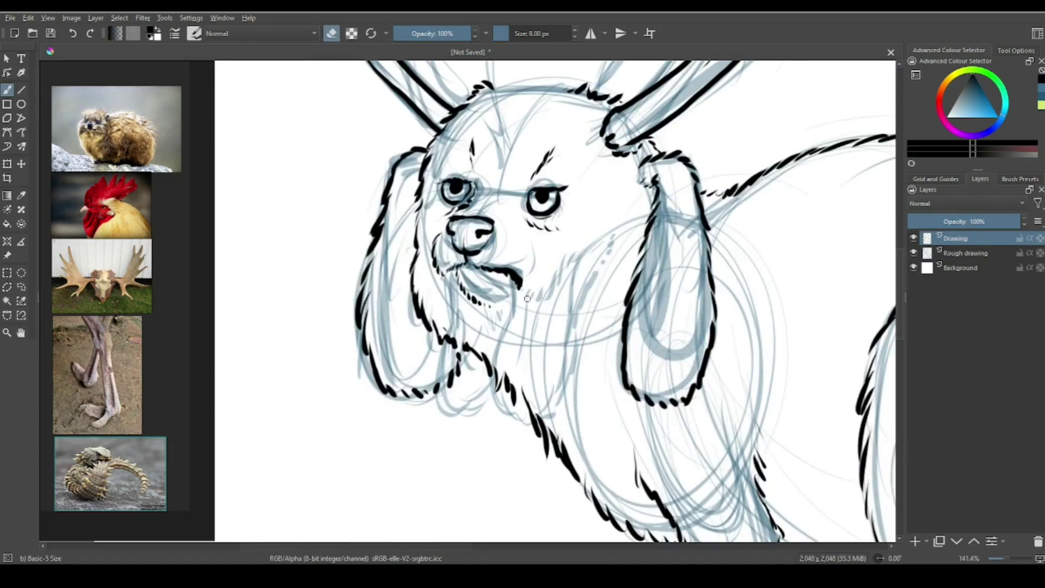
mouse_move(455, 322)
left_mouse_down()
mouse_move(457, 375)
mouse_move(490, 365)
mouse_move(512, 412)
left_mouse_up()
key("e")
Step: Ink both wattles with vertical fold lines and add short fur strokes along the cheek above them
left_click_drag(450, 283, 493, 402)
left_click_drag(472, 310, 468, 348)
left_click_drag(481, 311, 478, 351)
left_click_drag(487, 311, 484, 355)
mouse_move(515, 277)
left_mouse_down()
mouse_move(544, 421)
mouse_move(609, 242)
left_mouse_up()
left_click_drag(580, 316, 567, 387)
left_click_drag(523, 305, 556, 285)
left_click_drag(551, 294, 594, 247)
left_click_drag(536, 306, 516, 373)
left_click_drag(566, 300, 548, 358)
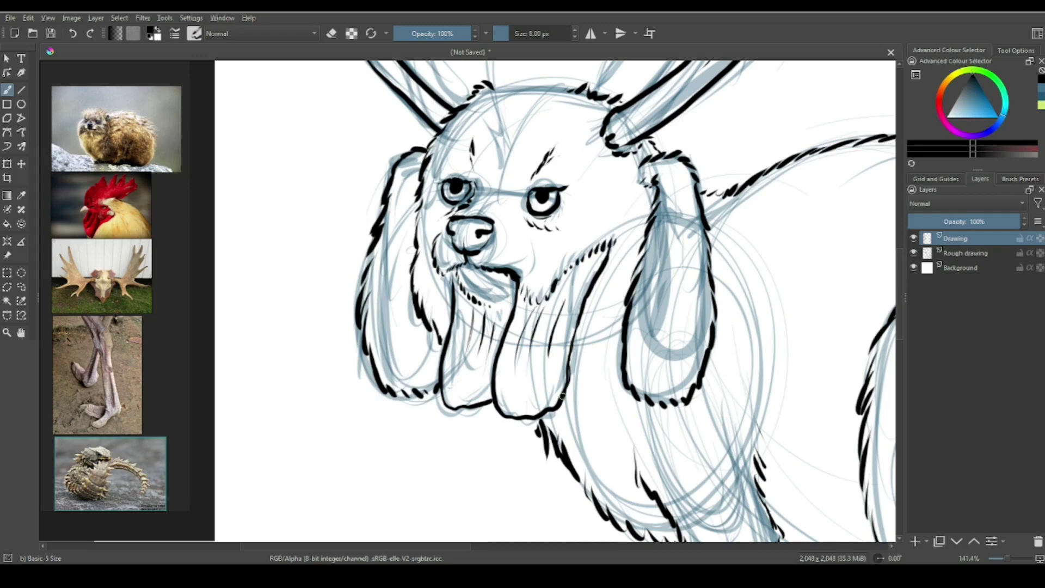
Step: Ink the belly fur and the far front leg with its foot and skin wrinkles
mouse_move(539, 423)
left_mouse_down()
mouse_move(684, 373)
mouse_move(700, 338)
mouse_move(686, 158)
mouse_move(676, 221)
left_mouse_up()
left_click_drag(604, 116, 626, 325)
left_click_drag(606, 275, 617, 370)
mouse_move(617, 371)
left_mouse_down()
mouse_move(644, 355)
mouse_move(510, 414)
left_mouse_up()
key("ctrl+z")
left_click_drag(584, 178, 603, 291)
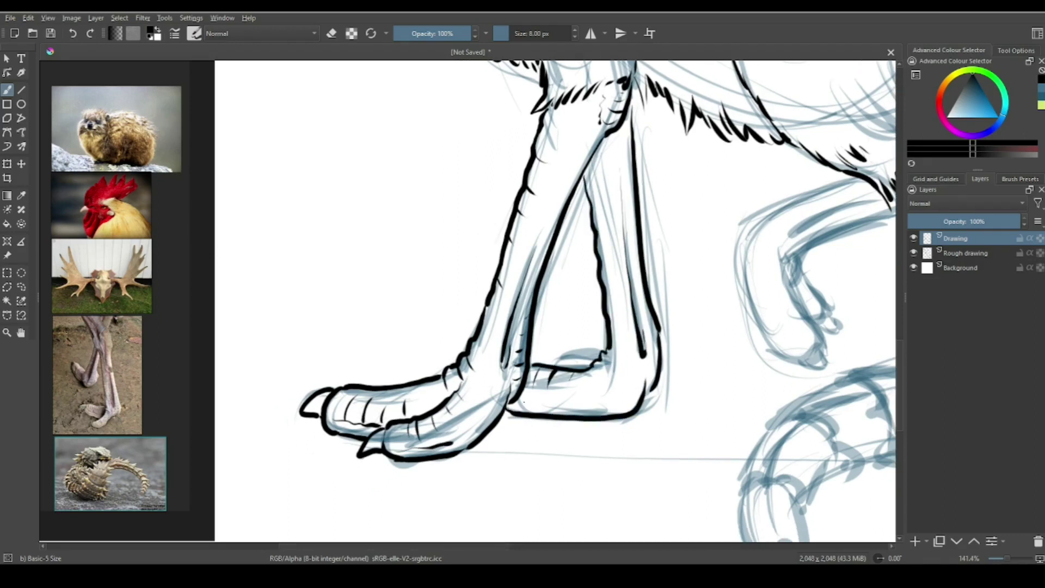
left_click_drag(619, 197, 562, 241)
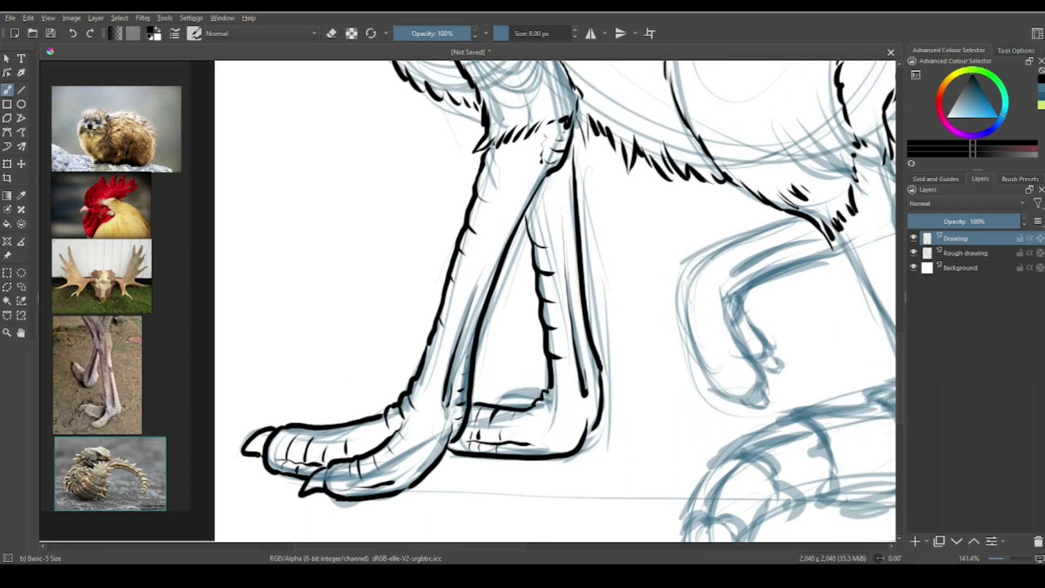
Step: Ink the raised, bent hind leg with its curled foot and toes
left_click_drag(548, 427, 367, 449)
left_click_drag(628, 242, 519, 330)
left_click_drag(530, 368, 566, 424)
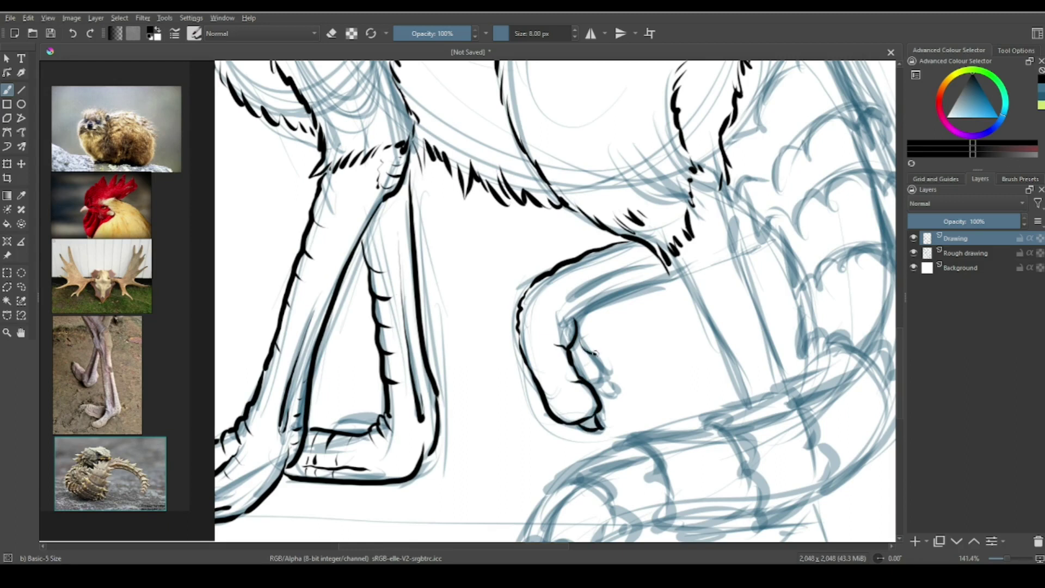
left_click_drag(587, 306, 674, 275)
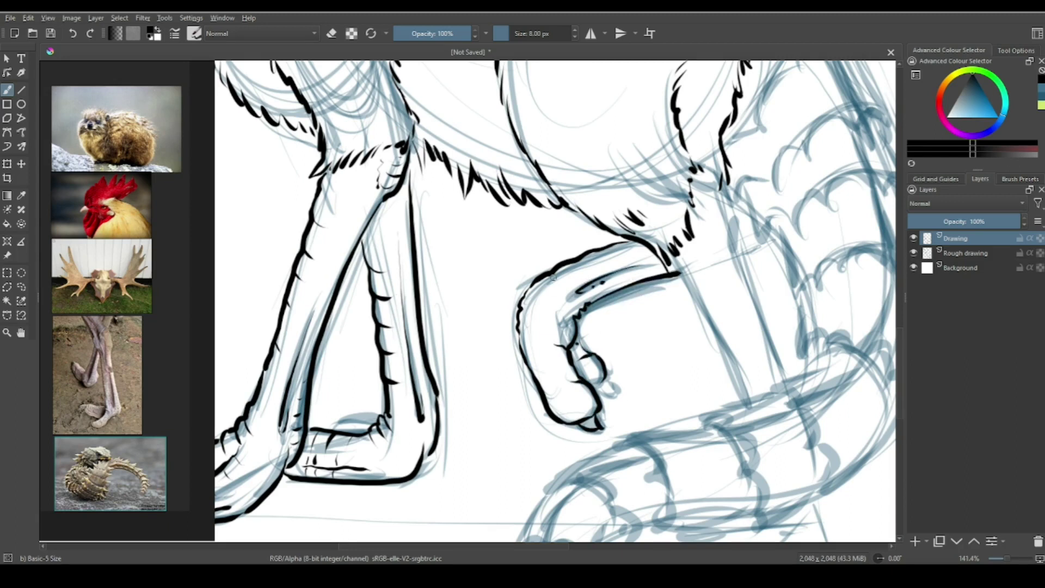
Step: Add wrinkles to the raised hind leg and ink the standing hind leg down to the tail
mouse_move(569, 400)
left_mouse_down()
mouse_move(439, 313)
mouse_move(447, 367)
left_mouse_up()
left_click_drag(550, 240, 621, 371)
left_click_drag(610, 174, 635, 283)
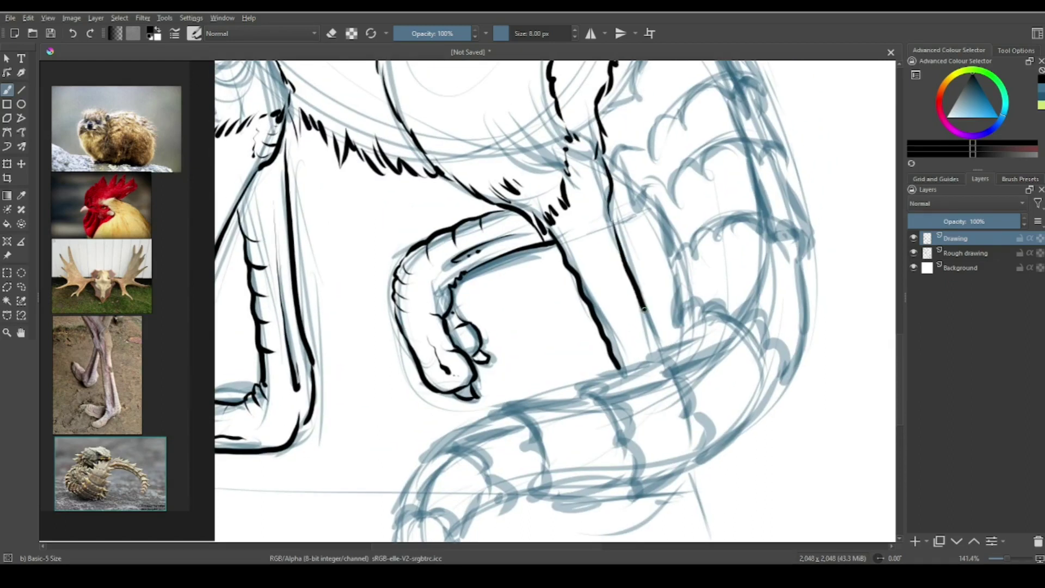
left_click_drag(648, 242, 675, 305)
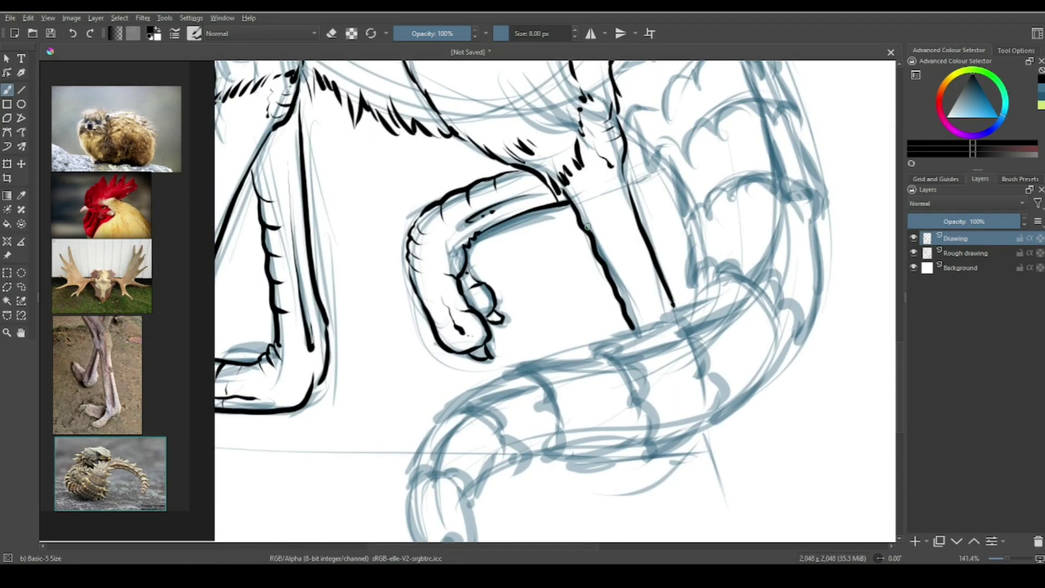
Step: Ink the upper tail as overlapping rows of scalloped, spiked armour plates, starting at the rump
left_click_drag(610, 129, 675, 186)
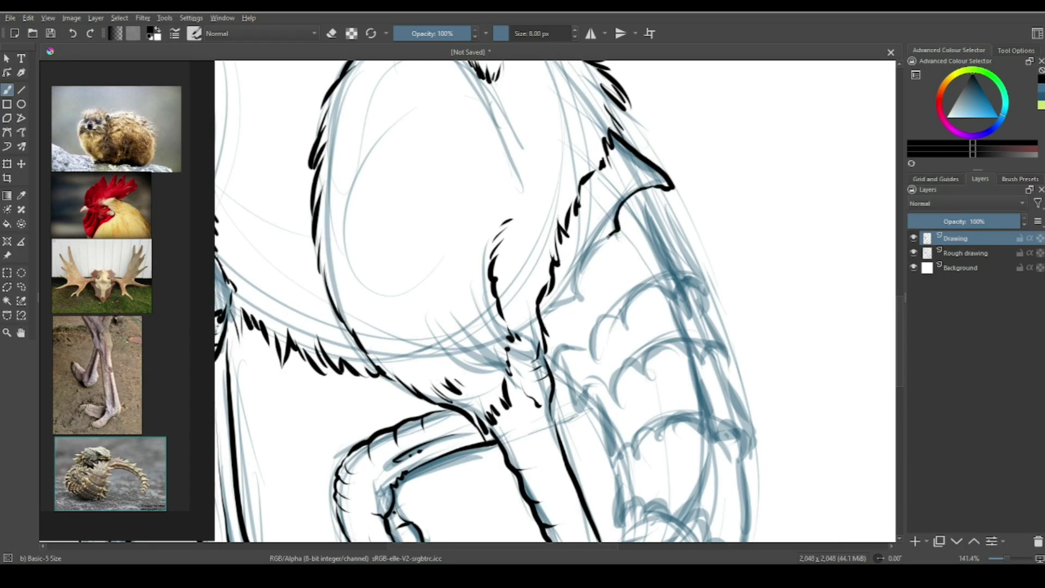
left_click_drag(617, 230, 576, 280)
mouse_move(580, 187)
left_mouse_down()
mouse_move(622, 271)
mouse_move(623, 299)
mouse_move(567, 309)
left_mouse_up()
mouse_move(580, 183)
left_mouse_down()
mouse_move(648, 282)
mouse_move(539, 331)
left_mouse_up()
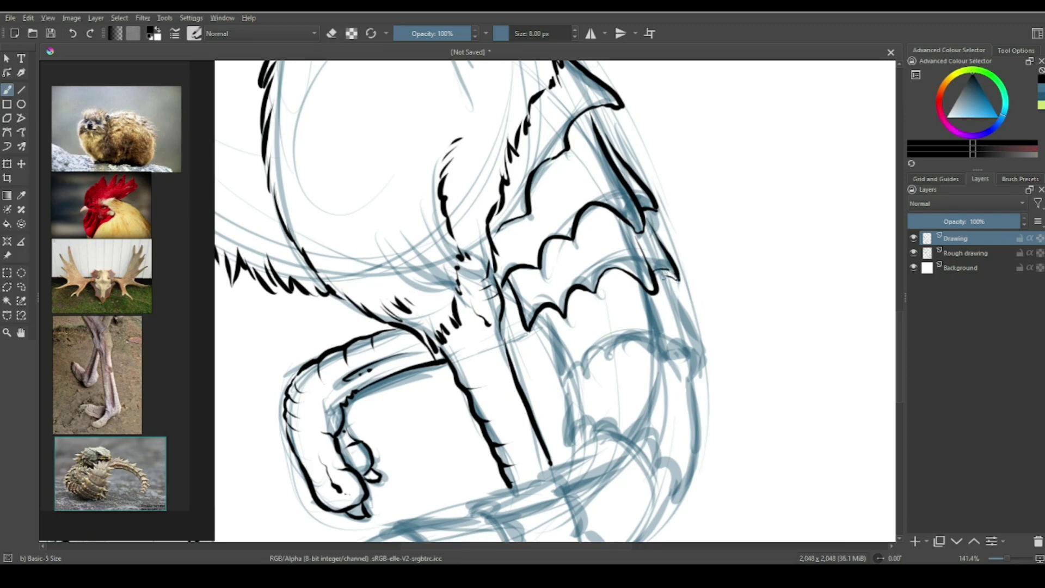
mouse_move(653, 242)
left_mouse_down()
mouse_move(686, 296)
mouse_move(694, 337)
left_mouse_up()
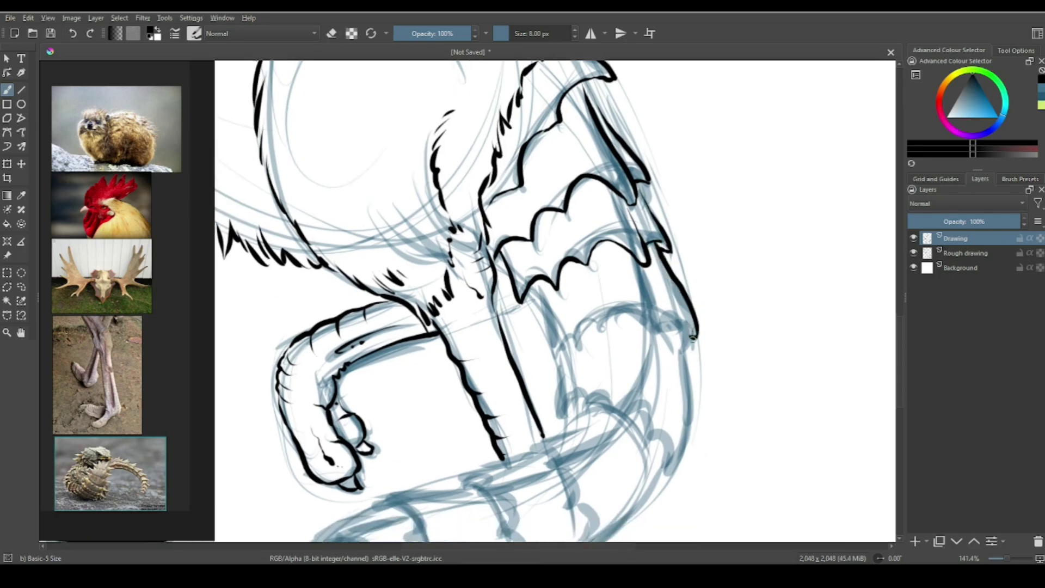
left_click_drag(567, 388, 550, 317)
left_click_drag(675, 264, 681, 360)
left_click_drag(645, 275, 632, 332)
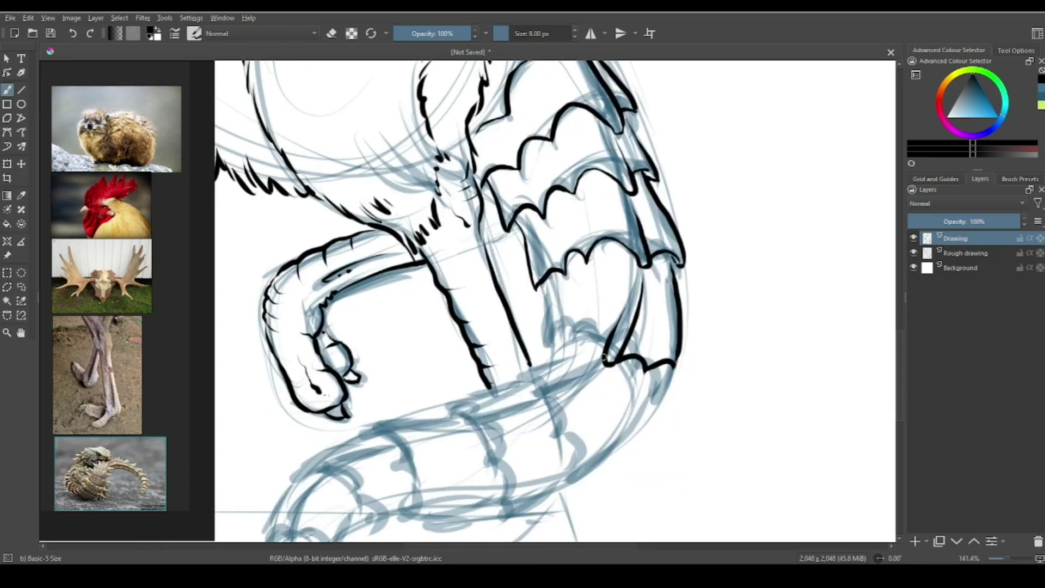
Step: Ink the scalloped plates around the tail's bend and across the front of the standing hind leg
mouse_move(544, 309)
left_mouse_down()
mouse_move(592, 324)
mouse_move(579, 336)
mouse_move(600, 346)
mouse_move(584, 324)
left_mouse_up()
left_click_drag(626, 389, 619, 418)
mouse_move(704, 321)
left_mouse_down()
mouse_move(620, 420)
mouse_move(716, 384)
mouse_move(634, 404)
left_mouse_up()
left_click_drag(665, 268, 587, 292)
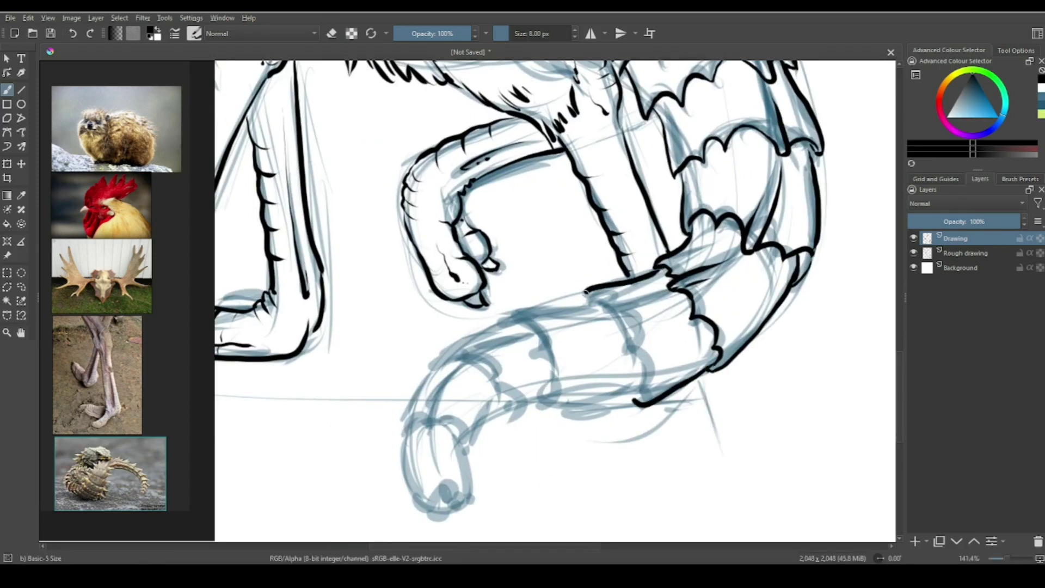
mouse_move(671, 289)
left_mouse_down()
mouse_move(603, 322)
mouse_move(641, 405)
left_mouse_up()
left_click_drag(613, 316, 663, 308)
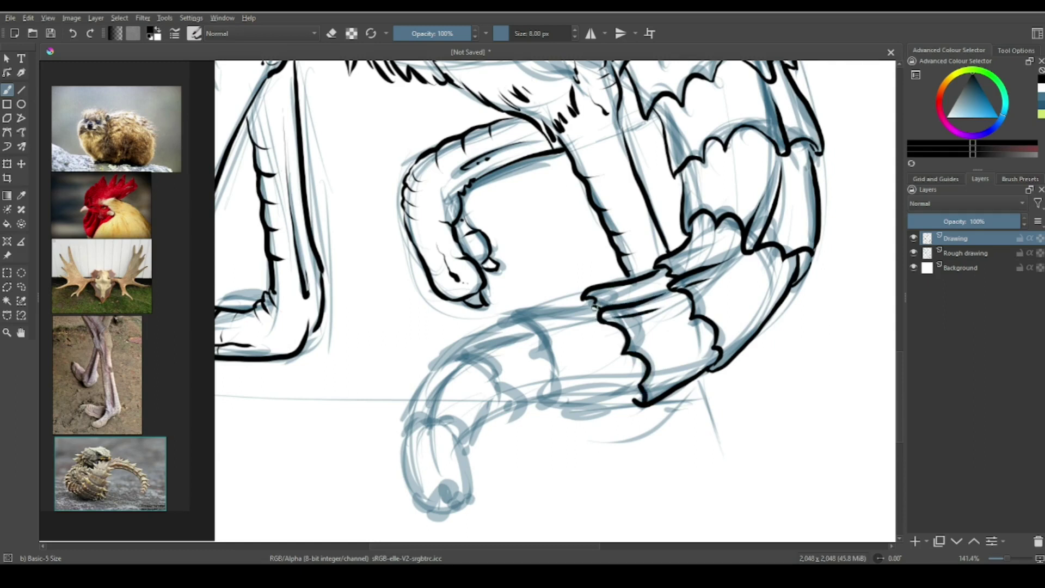
Step: Ink the scalloped armour plates along the lower tail, from the standing hind leg to the downward bend
mouse_move(591, 309)
left_mouse_down()
mouse_move(546, 352)
mouse_move(558, 415)
left_mouse_up()
left_click_drag(640, 402, 596, 408)
left_click_drag(524, 308, 641, 279)
mouse_move(637, 279)
left_mouse_down()
mouse_move(569, 325)
mouse_move(537, 336)
left_mouse_up()
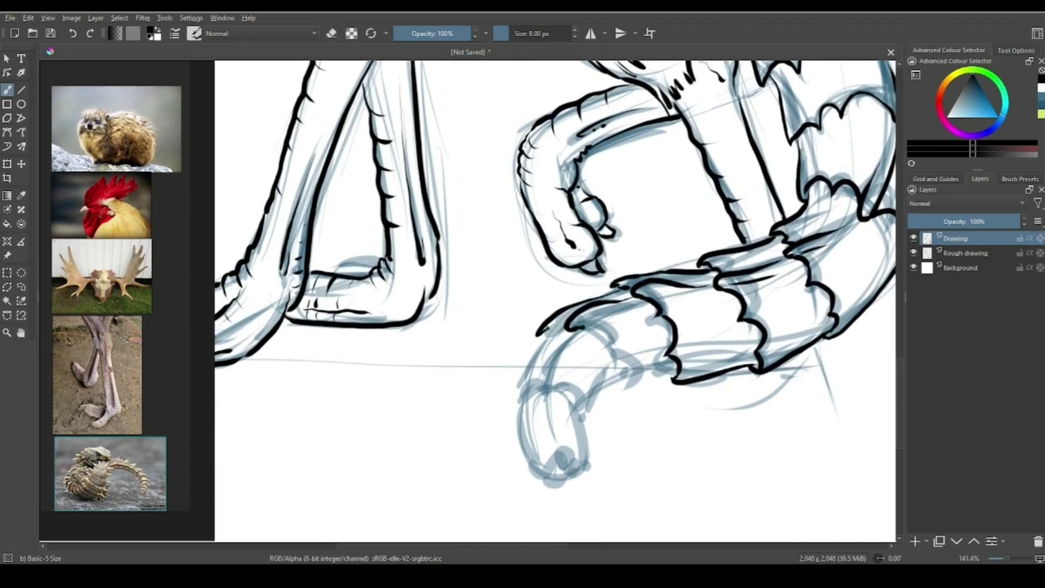
left_click_drag(675, 377, 612, 399)
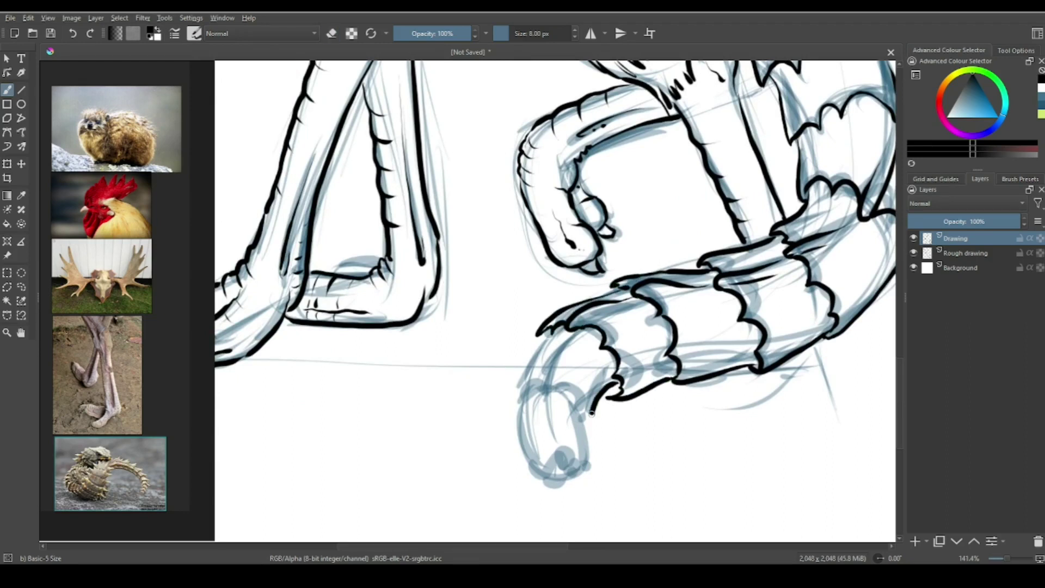
Step: Ink the last overlapping plate and close the blunt, jagged tip of the tail
mouse_move(564, 340)
left_mouse_down()
mouse_move(517, 396)
mouse_move(563, 396)
mouse_move(585, 408)
mouse_move(524, 395)
mouse_move(584, 410)
mouse_move(533, 471)
left_mouse_up()
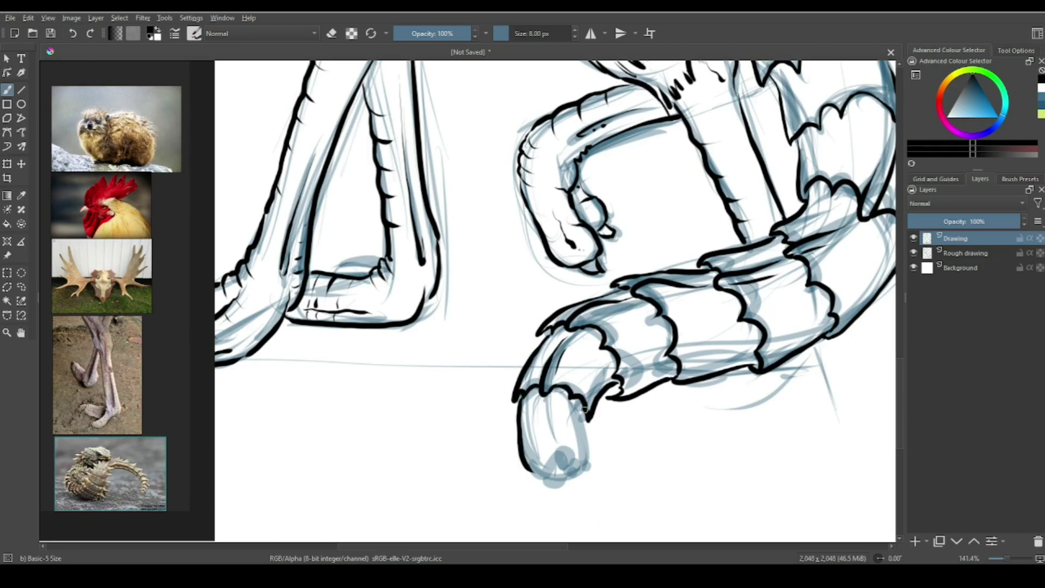
left_click_drag(585, 408, 597, 468)
left_click_drag(529, 470, 571, 479)
key("minus")
left_click_drag(772, 512, 793, 478)
key("minus")
key("minus")
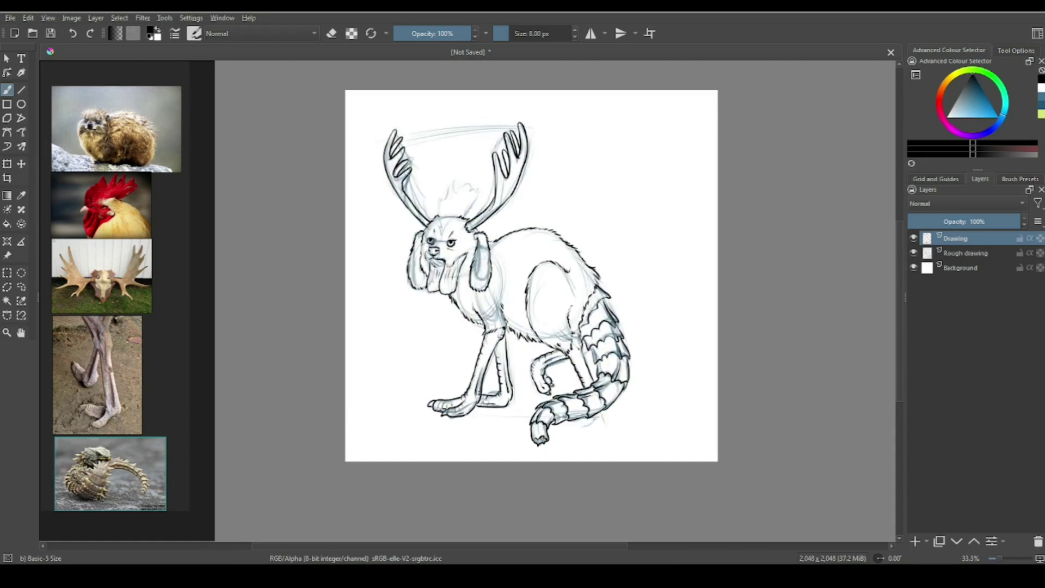
Step: Ink the jagged rooster comb on top of the head between the two antlers
key("plus")
key("plus")
key("plus")
key("plus")
key("plus")
left_click_drag(606, 332, 633, 423)
left_click_drag(654, 245, 675, 280)
left_click_drag(479, 235, 490, 399)
left_click_drag(626, 273, 615, 324)
mouse_move(465, 302)
left_mouse_down()
mouse_move(555, 189)
mouse_move(654, 240)
mouse_move(703, 285)
mouse_move(607, 414)
left_mouse_up()
left_click_drag(633, 370, 622, 380)
left_click_drag(588, 512, 605, 438)
left_click_drag(499, 420, 479, 467)
left_click_drag(529, 376, 490, 433)
left_click_drag(574, 332, 539, 370)
scroll(572, 338, "down", 5)
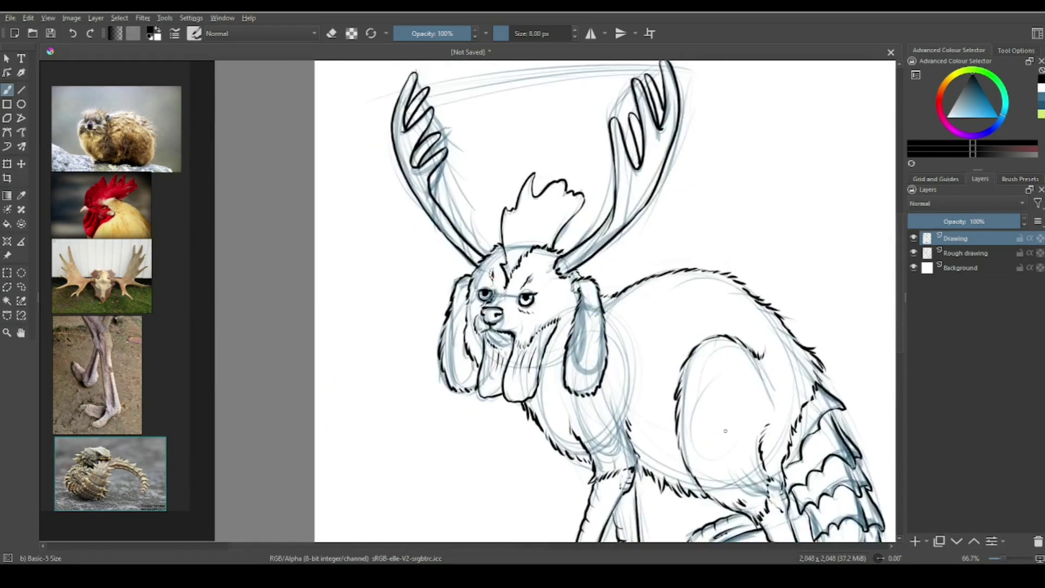
Step: Add a new layer named Outline above the Drawing layer
scroll(599, 326, "up", 5)
left_click(927, 541)
left_click(938, 389)
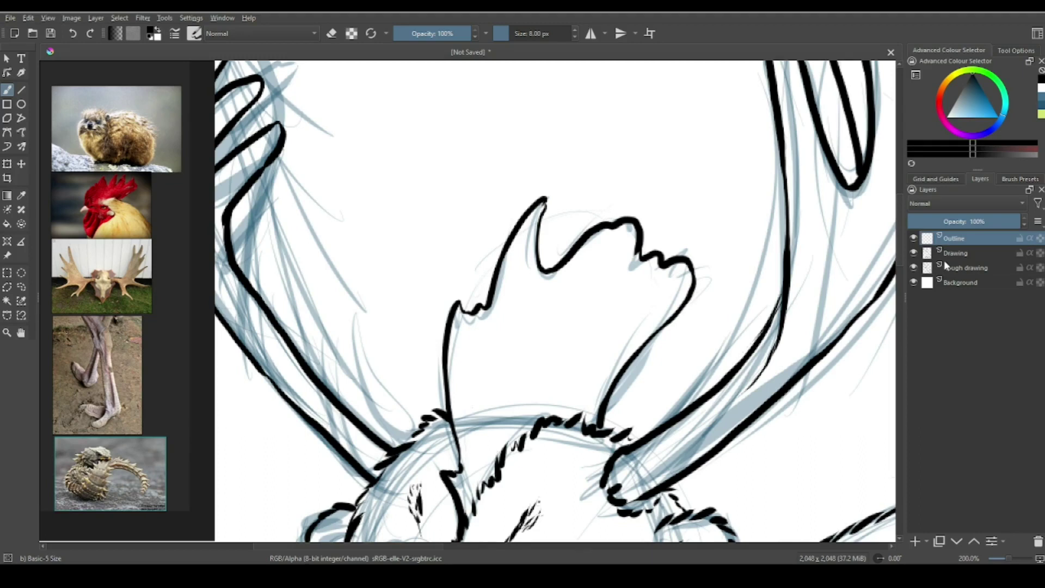
Step: Trace the comb and the antler over the creature's muzzle side with heavier contours on the Outline layer, and hide the Rough drawing layer
mouse_move(722, 247)
left_mouse_down()
mouse_move(667, 414)
mouse_move(711, 431)
left_mouse_up()
left_click_drag(808, 271, 747, 376)
mouse_move(682, 179)
left_mouse_down()
mouse_move(576, 389)
mouse_move(542, 428)
left_mouse_up()
mouse_move(480, 154)
left_mouse_down()
mouse_move(523, 406)
mouse_move(593, 471)
left_mouse_up()
left_click_drag(490, 327, 627, 337)
mouse_move(599, 256)
left_mouse_down()
mouse_move(534, 351)
mouse_move(599, 264)
mouse_move(548, 333)
left_mouse_up()
left_click_drag(580, 177, 511, 292)
left_click_drag(534, 125, 471, 239)
left_click(915, 267)
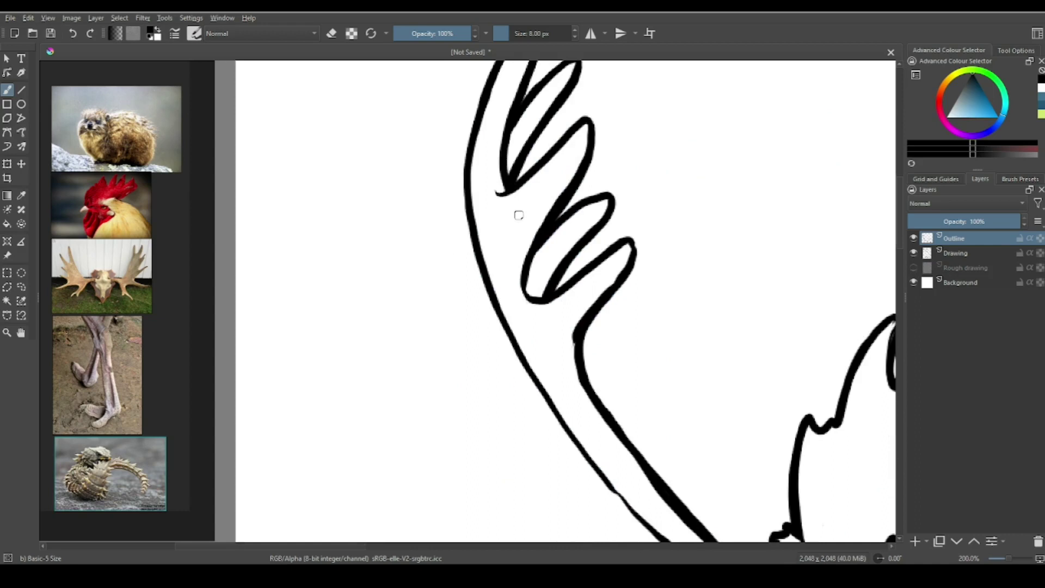
Step: Thicken the outer contour down the antler and along the muzzle-side edge of the head and ear
scroll(470, 218, "down", 10)
scroll(785, 293, "left", 3)
left_click_drag(765, 277, 671, 422)
scroll(672, 420, "down", 5)
left_click_drag(685, 288, 670, 383)
scroll(671, 370, "down", 5)
scroll(671, 360, "right", 2)
mouse_move(616, 265)
left_mouse_down()
mouse_move(626, 321)
mouse_move(708, 332)
mouse_move(684, 292)
left_mouse_up()
scroll(702, 327, "down", 1)
scroll(702, 326, "right", 3)
scroll(733, 310, "down", 2)
scroll(733, 310, "right", 5)
Step: Thicken the outer contour below the head and along the chest fur down to the front leg
left_click_drag(524, 271, 549, 301)
scroll(644, 280, "down", 1)
left_click_drag(580, 250, 606, 296)
left_click_drag(620, 301, 637, 317)
scroll(688, 386, "down", 1)
left_click_drag(670, 370, 687, 387)
scroll(689, 386, "down", 4)
scroll(688, 387, "right", 2)
left_click_drag(555, 294, 621, 326)
left_click_drag(608, 307, 643, 337)
scroll(644, 337, "down", 4)
left_click_drag(670, 248, 636, 364)
scroll(614, 405, "down", 4)
scroll(615, 406, "left", 2)
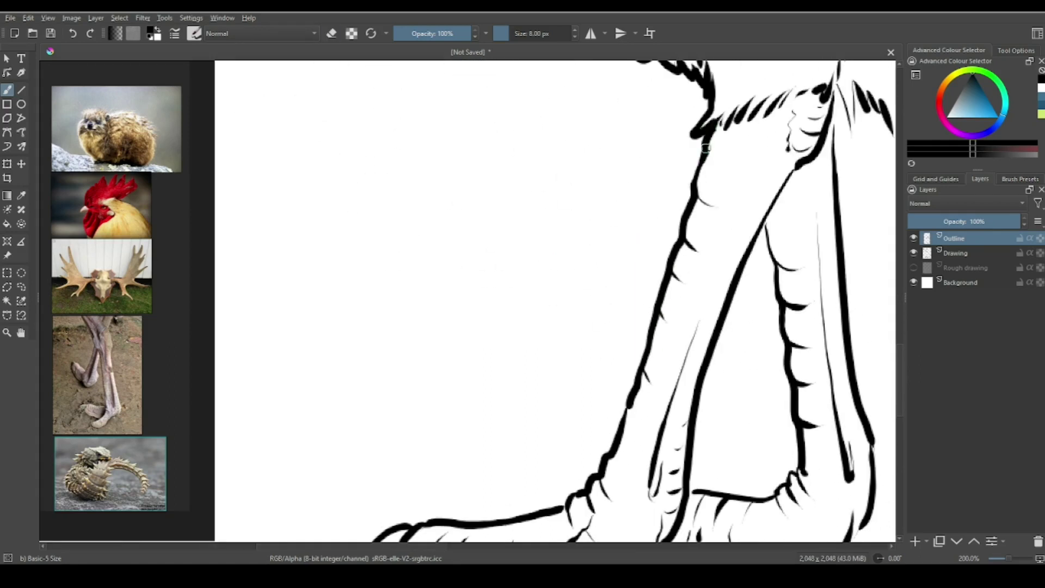
Step: Thicken the outer contour of the near front leg, its foot, toes and claws
left_click_drag(665, 275, 641, 372)
scroll(641, 372, "down", 4)
scroll(680, 349, "left", 1)
left_click_drag(704, 313, 648, 379)
scroll(654, 360, "down", 1)
scroll(654, 360, "left", 2)
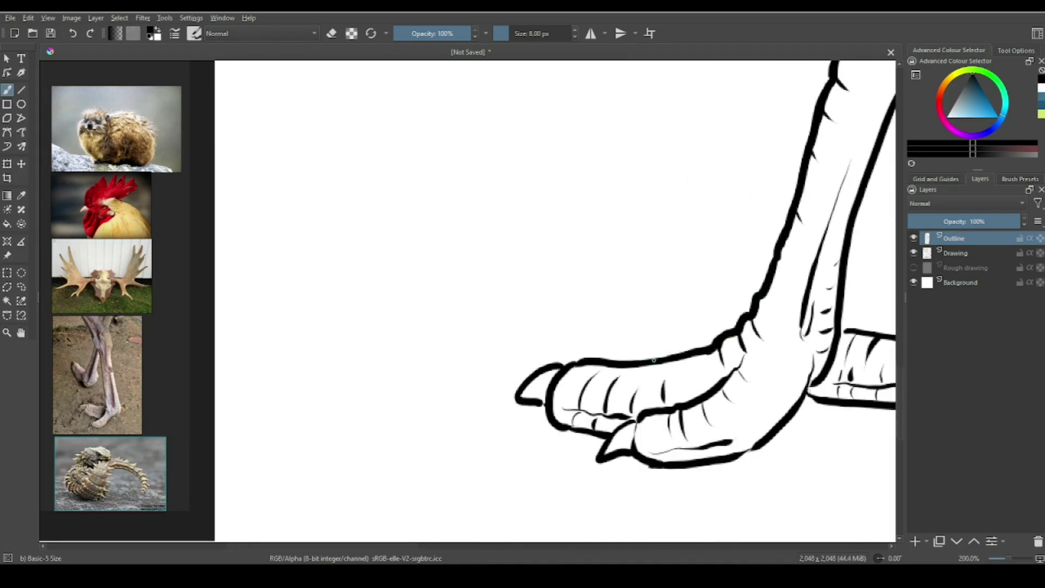
scroll(549, 405, "down", 2)
scroll(549, 405, "right", 1)
mouse_move(566, 343)
left_mouse_down()
mouse_move(501, 379)
mouse_move(588, 402)
left_mouse_up()
left_click_drag(580, 373, 727, 406)
Step: Thicken the contours between the front legs and around the far front leg's heel and sole, undoing stray strokes
scroll(653, 381, "right", 3)
scroll(599, 272, "up", 4)
left_click_drag(561, 168, 591, 340)
left_click_drag(574, 434, 541, 444)
key("ctrl+z")
mouse_move(561, 179)
left_mouse_down()
mouse_move(487, 398)
mouse_move(501, 327)
mouse_move(501, 441)
left_mouse_up()
key("ctrl+z")
scroll(501, 441, "right", 1)
scroll(501, 441, "up", 2)
left_click_drag(537, 205, 529, 332)
scroll(528, 332, "down", 4)
left_click_drag(612, 252, 585, 343)
left_click_drag(439, 366, 582, 345)
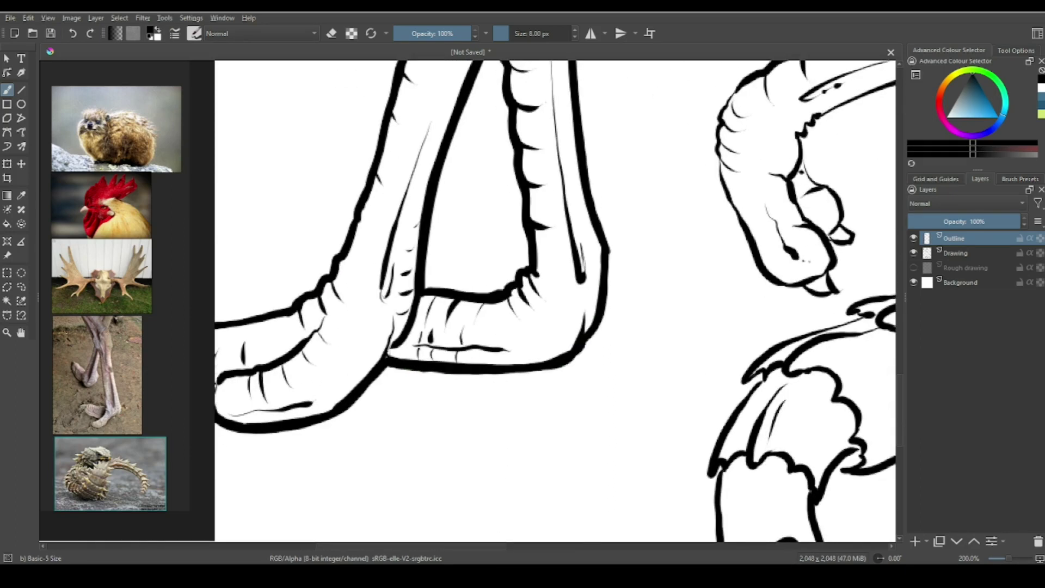
Step: Thicken the contours of the belly fur and the raised hind leg with its curled foot
scroll(672, 221, "up", 8)
mouse_move(399, 213)
left_mouse_down()
mouse_move(452, 261)
mouse_move(517, 286)
mouse_move(605, 297)
left_mouse_up()
scroll(579, 255, "down", 2)
scroll(578, 256, "right", 1)
mouse_move(578, 256)
left_mouse_down()
mouse_move(648, 300)
mouse_move(503, 355)
mouse_move(497, 479)
left_mouse_up()
scroll(496, 479, "down", 3)
mouse_move(493, 275)
left_mouse_down()
mouse_move(546, 371)
mouse_move(601, 341)
left_mouse_up()
key("e")
mouse_move(643, 173)
left_mouse_down()
mouse_move(566, 259)
mouse_move(626, 327)
left_mouse_up()
scroll(610, 210, "right", 3)
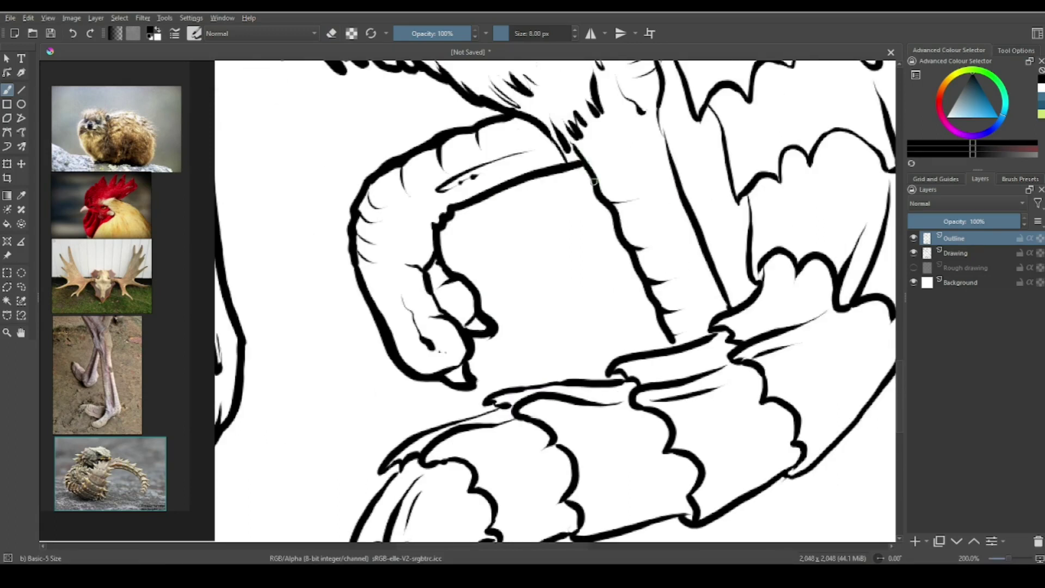
Step: Thicken the upper edge of the lower tail's plates and continue the contour around the tail tip
scroll(674, 362, "down", 5)
mouse_move(777, 221)
left_mouse_down()
mouse_move(709, 255)
mouse_move(587, 289)
mouse_move(483, 354)
left_mouse_up()
scroll(484, 354, "down", 2)
left_click_drag(526, 290, 490, 379)
scroll(490, 379, "down", 3)
left_click_drag(480, 305, 507, 381)
scroll(568, 299, "up", 1)
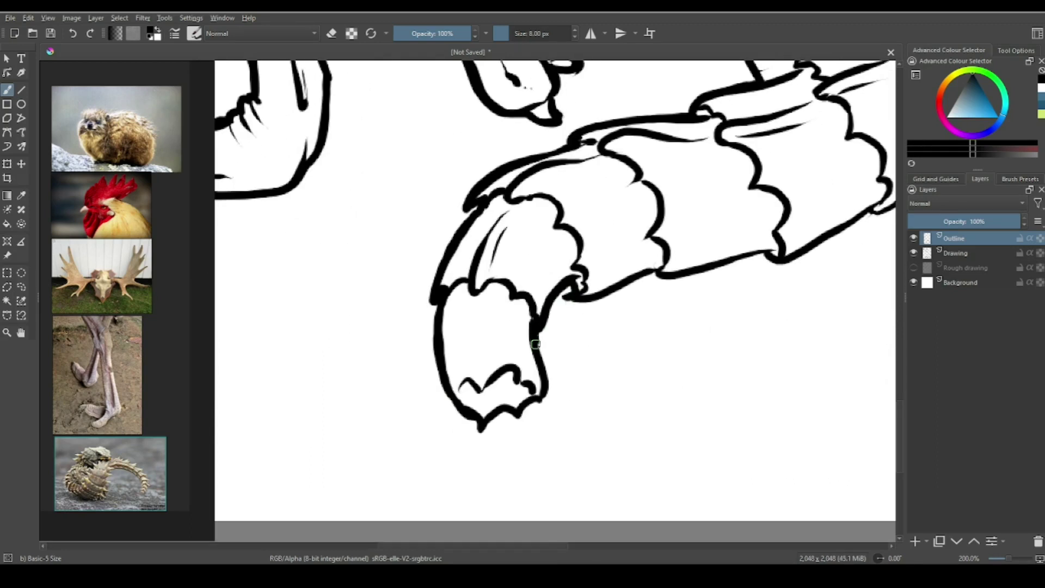
left_click_drag(535, 344, 517, 417)
Step: Thicken the underside of the tail from near the tip back to its large bend
left_click_drag(669, 327, 493, 408)
left_click_drag(501, 363, 735, 292)
scroll(735, 292, "up", 3)
left_click_drag(599, 242, 479, 357)
scroll(479, 356, "up", 3)
mouse_move(545, 185)
left_mouse_down()
mouse_move(488, 415)
mouse_move(754, 392)
left_mouse_up()
Step: Thicken the outer edge of the upper tail's spiked plates up to the rump
scroll(488, 415, "down", 3)
mouse_move(531, 103)
left_mouse_down()
mouse_move(561, 245)
mouse_move(605, 354)
left_mouse_up()
left_click_drag(536, 92, 626, 326)
scroll(627, 327, "up", 3)
left_click_drag(629, 231, 680, 327)
scroll(680, 326, "up", 3)
left_click_drag(583, 172, 665, 294)
scroll(667, 345, "up", 3)
scroll(667, 346, "up", 3)
scroll(619, 227, "up", 3)
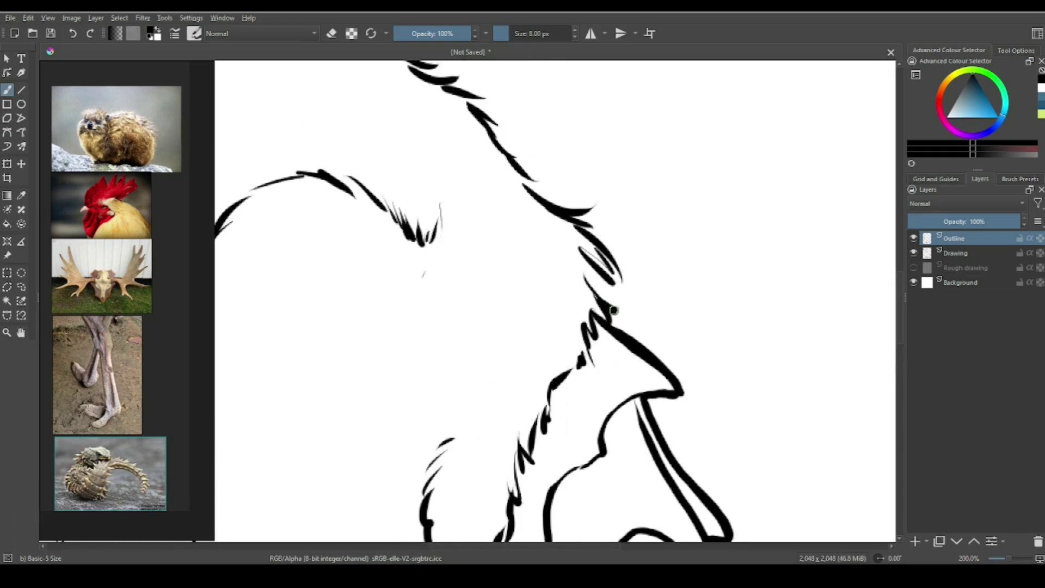
Step: Rotate the canvas and thicken the fur contour over the rump and rear of the back
key("4")
key("4")
key("4")
key("4")
scroll(605, 156, "up", 3)
mouse_move(688, 183)
left_mouse_down()
mouse_move(654, 217)
mouse_move(510, 247)
mouse_move(479, 265)
left_mouse_up()
scroll(490, 256, "left", 3)
left_click_drag(615, 182, 565, 212)
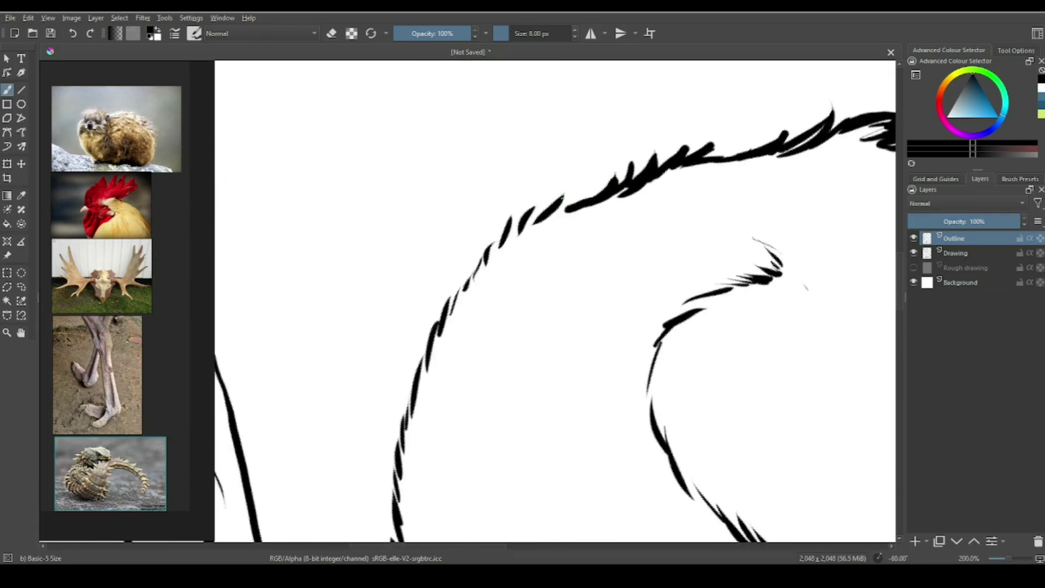
Step: Thicken the fur contour along the back to the ear, returning the canvas to its upright rotation
scroll(566, 207, "left", 3)
left_click_drag(588, 171, 513, 266)
key("6")
key("6")
mouse_move(520, 226)
left_mouse_down()
mouse_move(490, 272)
mouse_move(478, 337)
left_mouse_up()
key("6")
left_click_drag(702, 175, 610, 245)
mouse_move(627, 224)
left_mouse_down()
mouse_move(563, 291)
mouse_move(518, 310)
mouse_move(509, 292)
left_mouse_up()
key("6")
scroll(512, 284, "left", 3)
left_click_drag(602, 278, 632, 298)
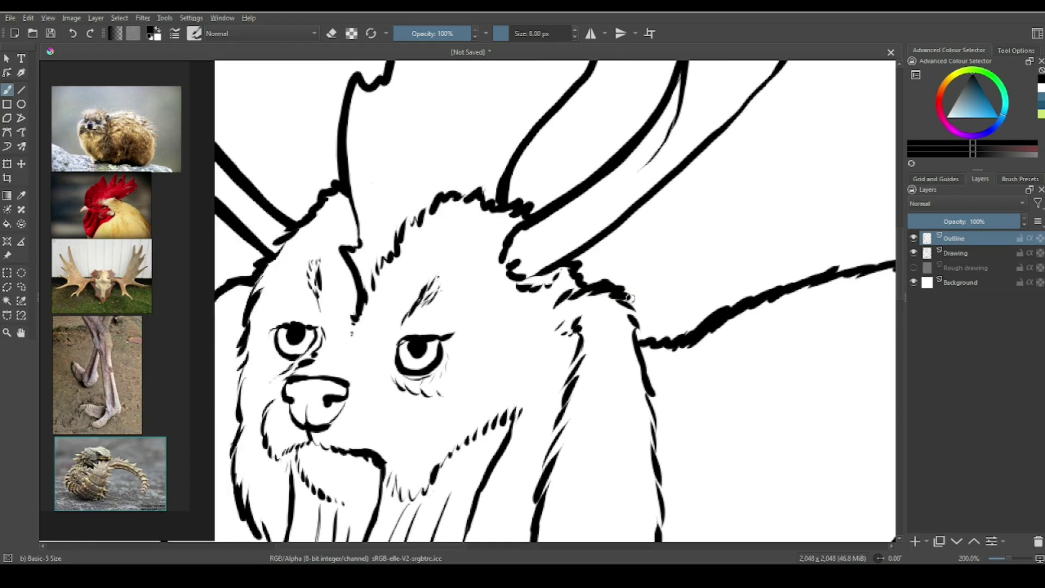
Step: Thicken the outer contour and prongs of the antler nearest the creature's back
scroll(713, 394, "down", 3)
scroll(640, 367, "up", 3)
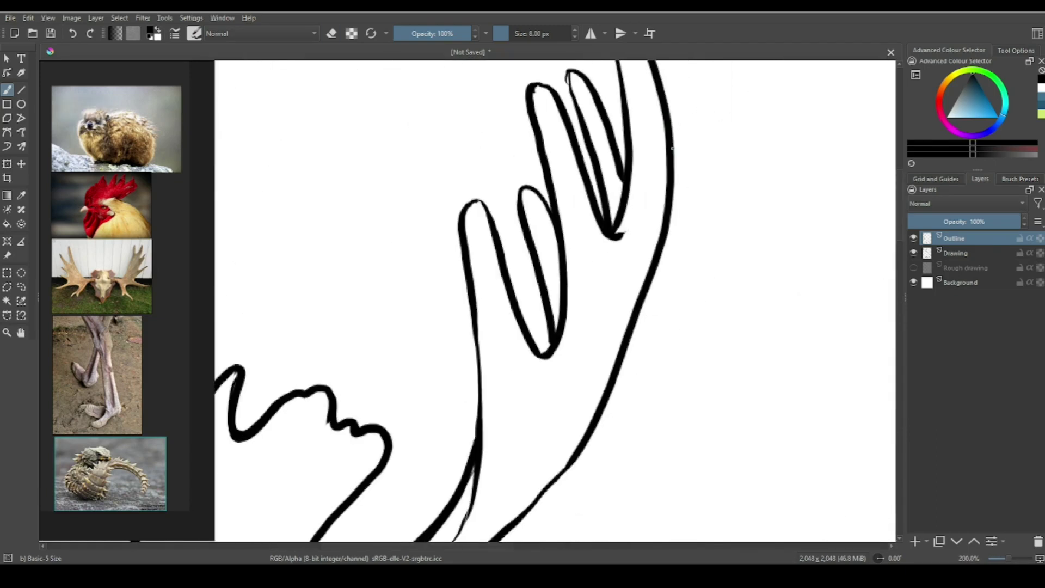
scroll(607, 344, "up", 5)
left_click_drag(548, 163, 571, 397)
mouse_move(605, 137)
left_mouse_down()
mouse_move(620, 294)
mouse_move(643, 269)
mouse_move(607, 283)
left_mouse_up()
scroll(586, 151, "up", 2)
left_click_drag(577, 248, 602, 275)
scroll(599, 272, "up", 2)
mouse_move(613, 172)
left_mouse_down()
mouse_move(650, 321)
mouse_move(671, 192)
left_mouse_up()
left_click_drag(660, 119, 658, 324)
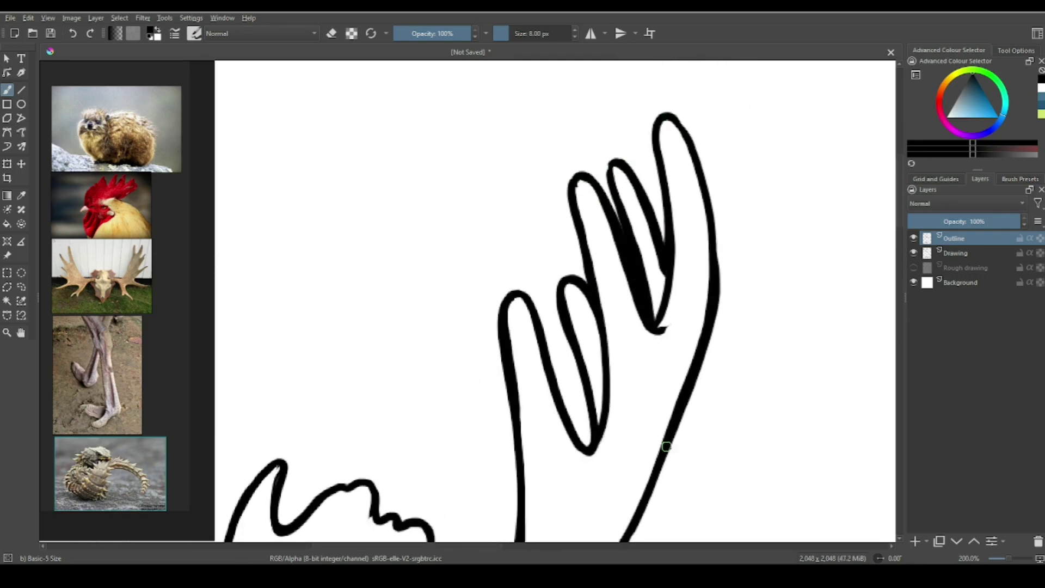
Step: Select the blank area around the creature with the contiguous selection tool and show the tool's options
key("2")
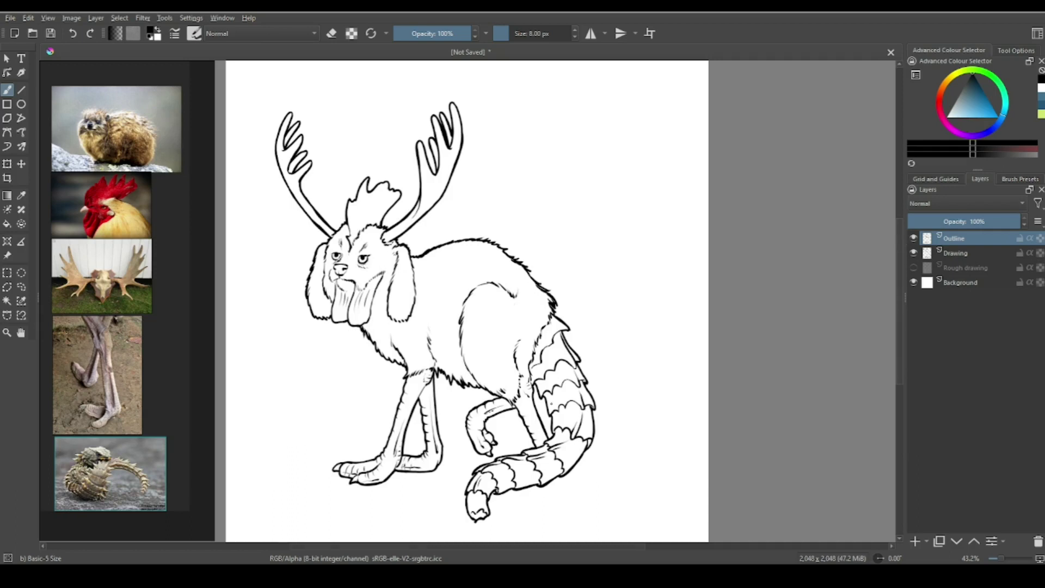
left_click(6, 302)
left_click(697, 391)
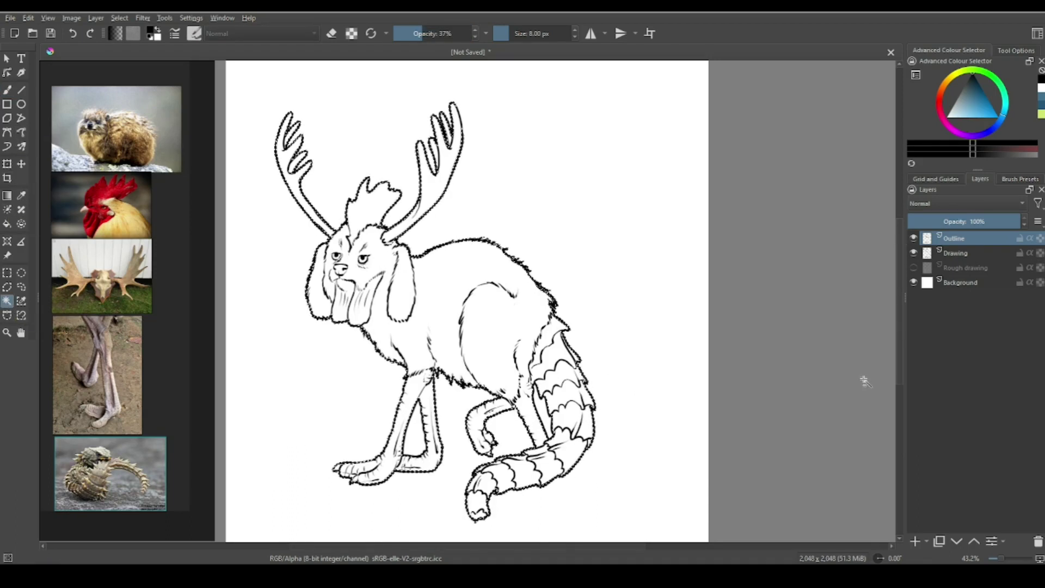
left_click(1016, 50)
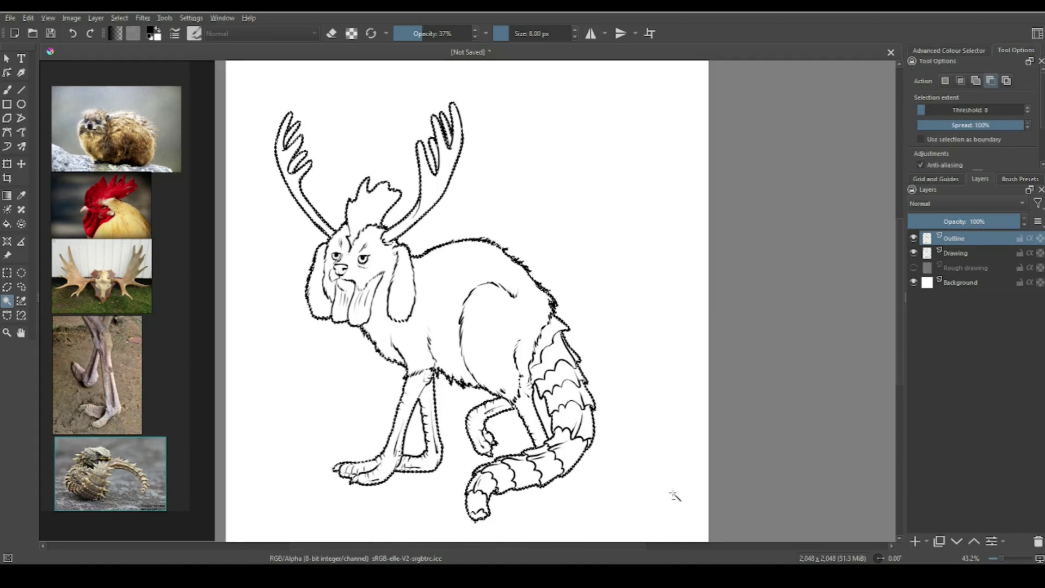
scroll(624, 419, "up", 5)
scroll(700, 274, "down", 6)
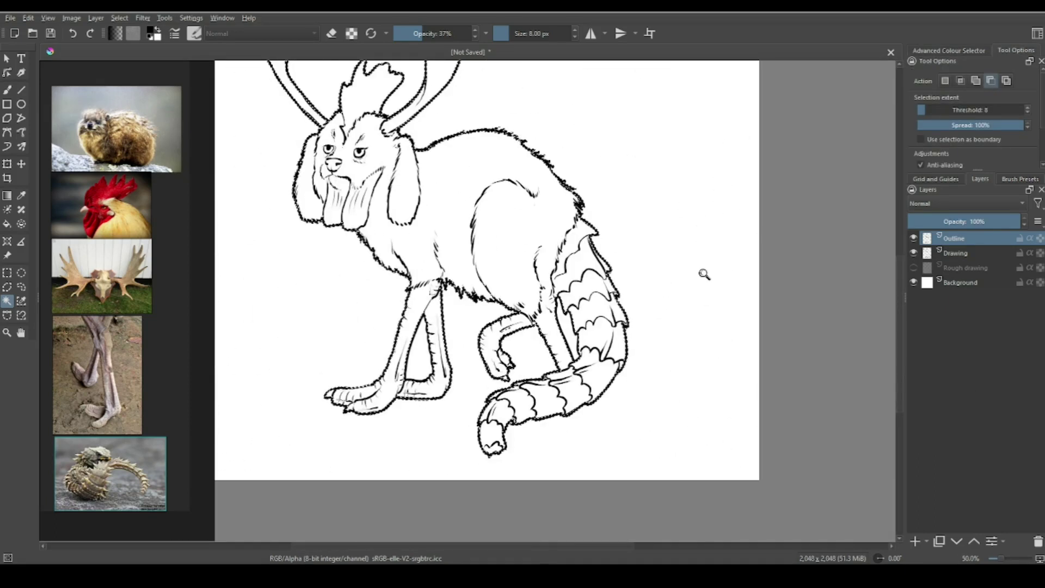
Step: Make a merged copy of the Drawing and Outline layers, and select the creature by subtracting its surroundings from a full-canvas selection
key("2")
key("ctrl+a")
key("ctrl+alt+j")
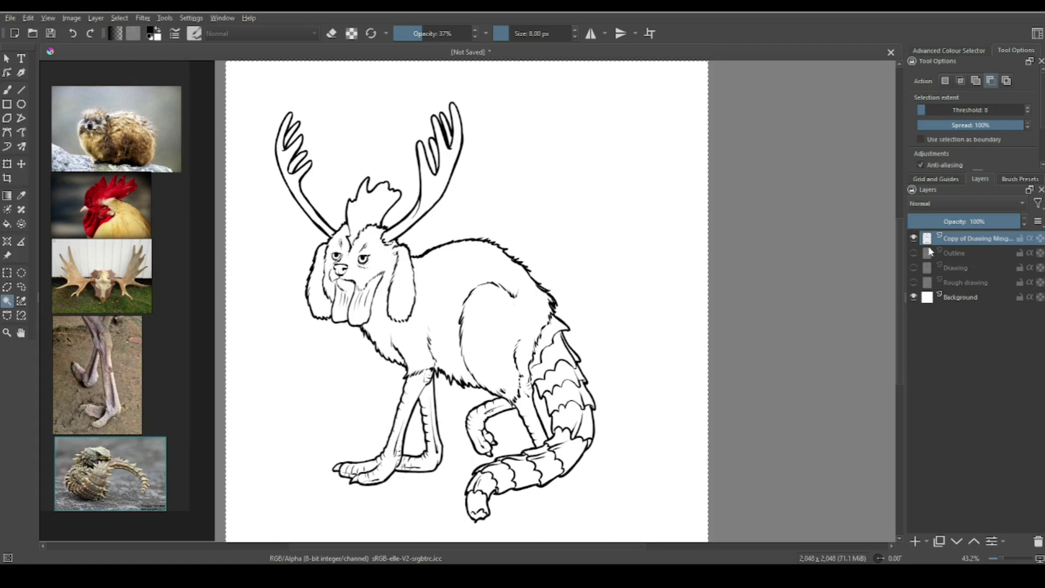
left_click(645, 271)
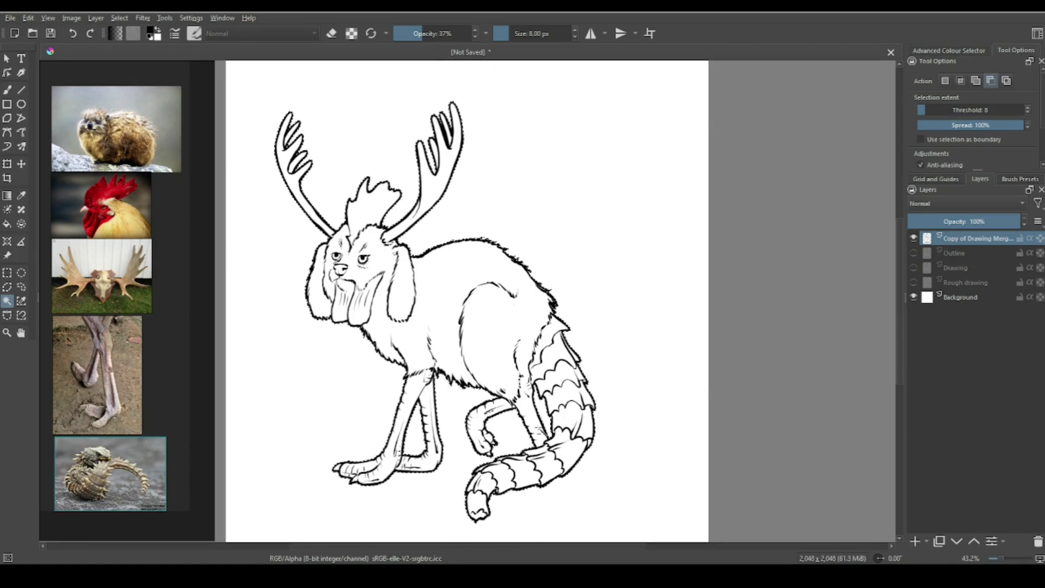
Step: Add a solid colour fill layer above the Outline layer for the selected creature, using a light tan from the palette
left_click(958, 253)
left_click(926, 542)
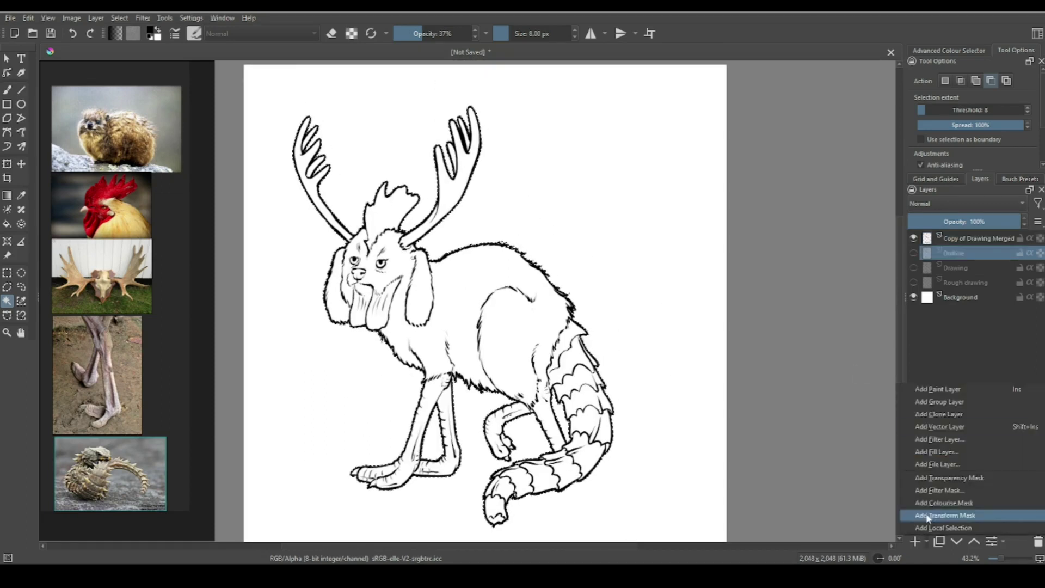
left_click(925, 456)
left_click(782, 149)
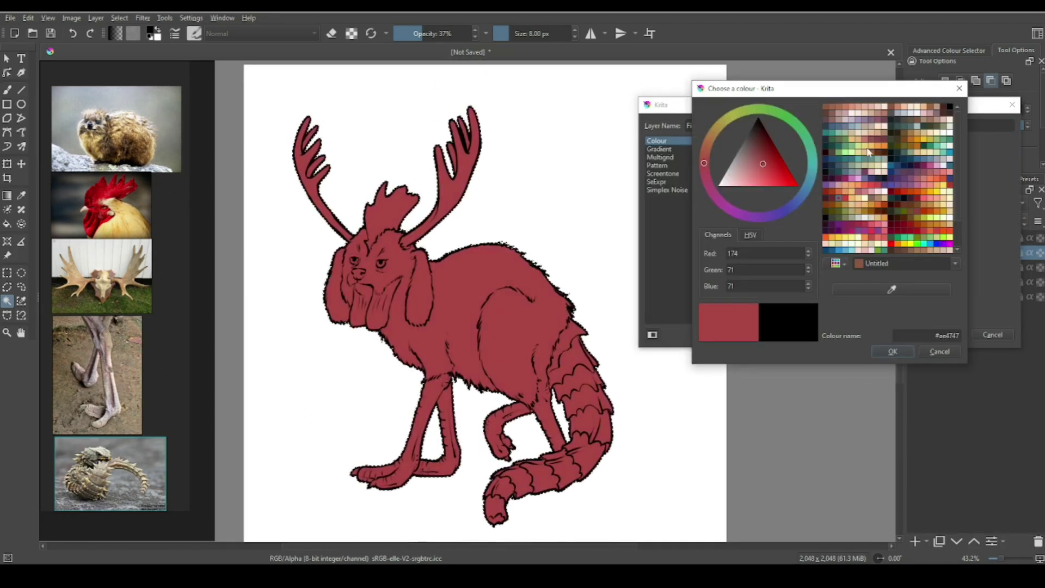
left_click(865, 233)
left_click(843, 164)
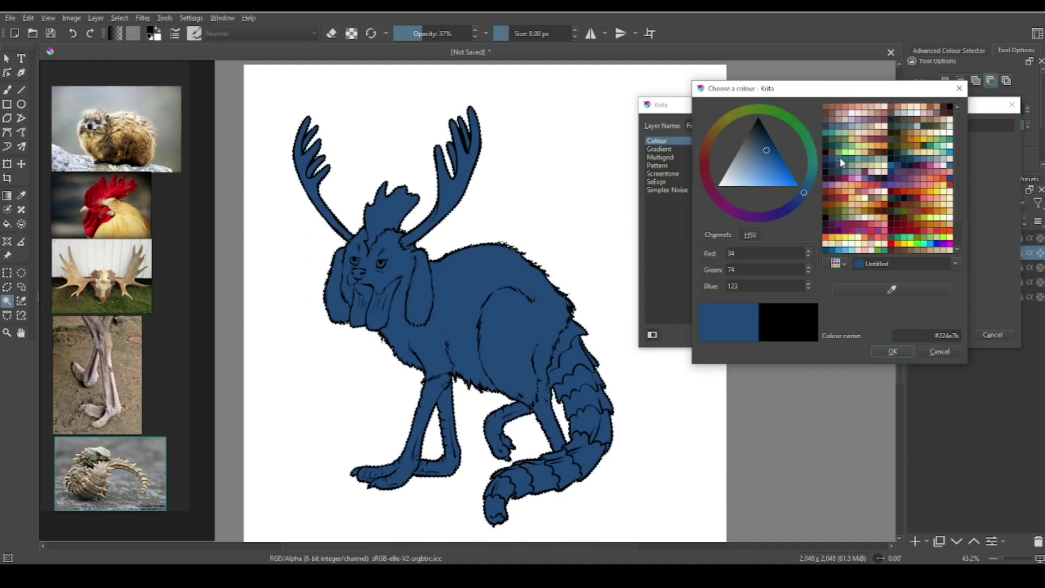
left_click(878, 162)
left_click(884, 163)
left_click(854, 191)
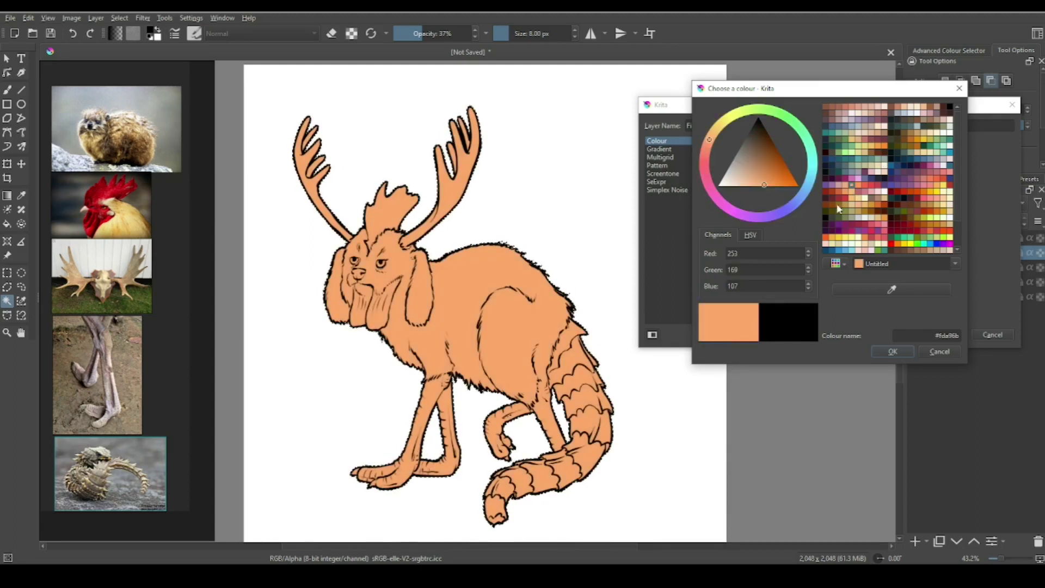
left_click(877, 209)
left_click(847, 241)
left_click(893, 351)
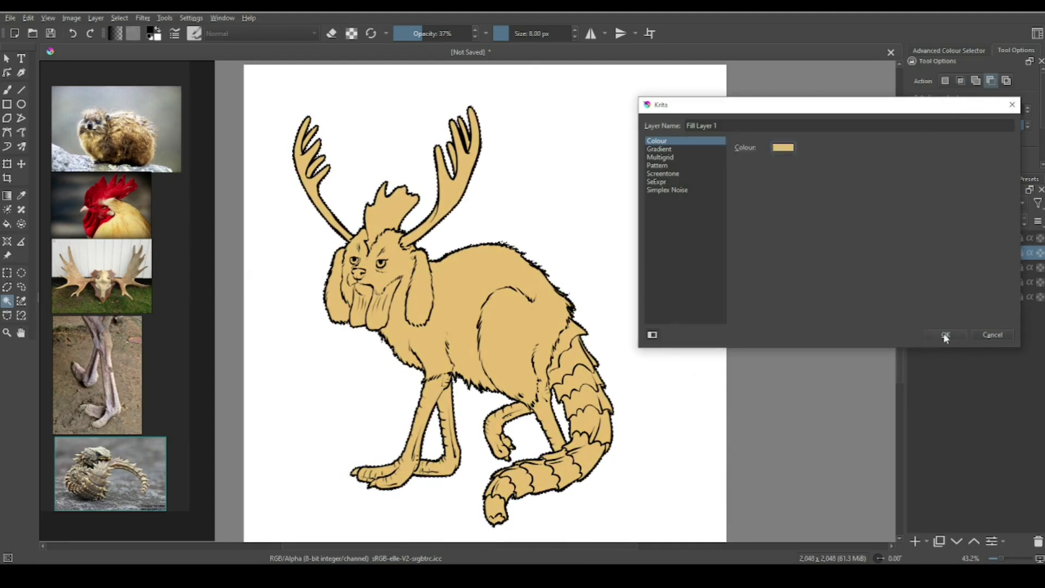
left_click(946, 334)
Step: Clear the active selection
left_click(553, 381)
left_click(120, 17)
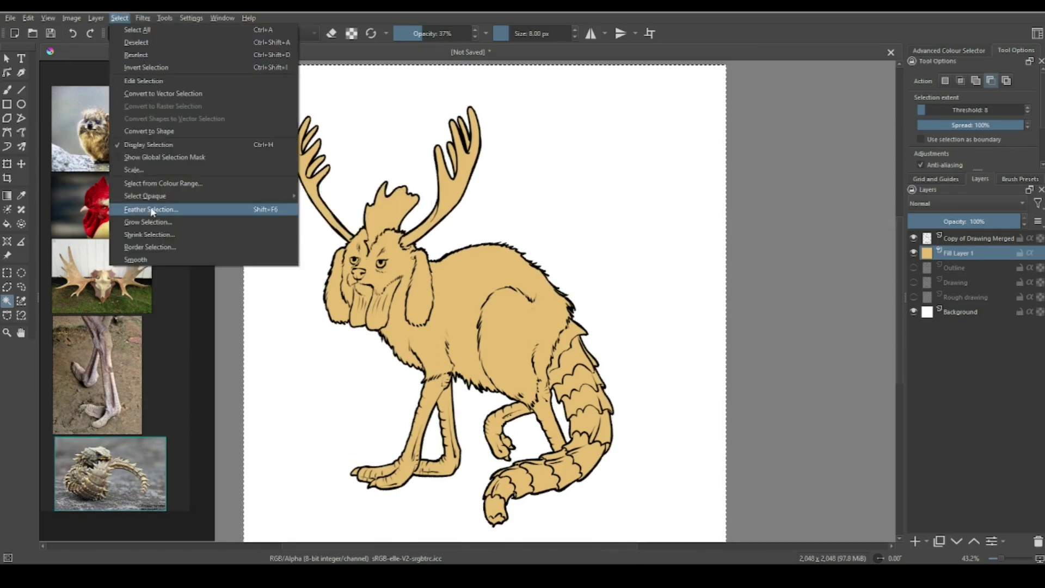
left_click(163, 42)
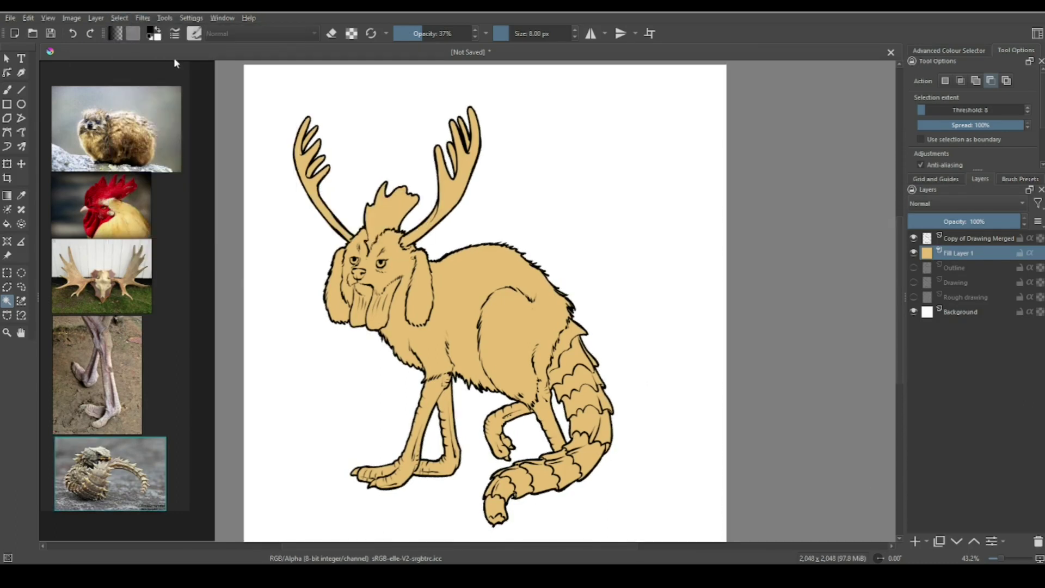
Step: Add a paint layer above the tan fill and lay a linear brown-orange gradient over the creature
left_click(927, 541)
left_click(7, 195)
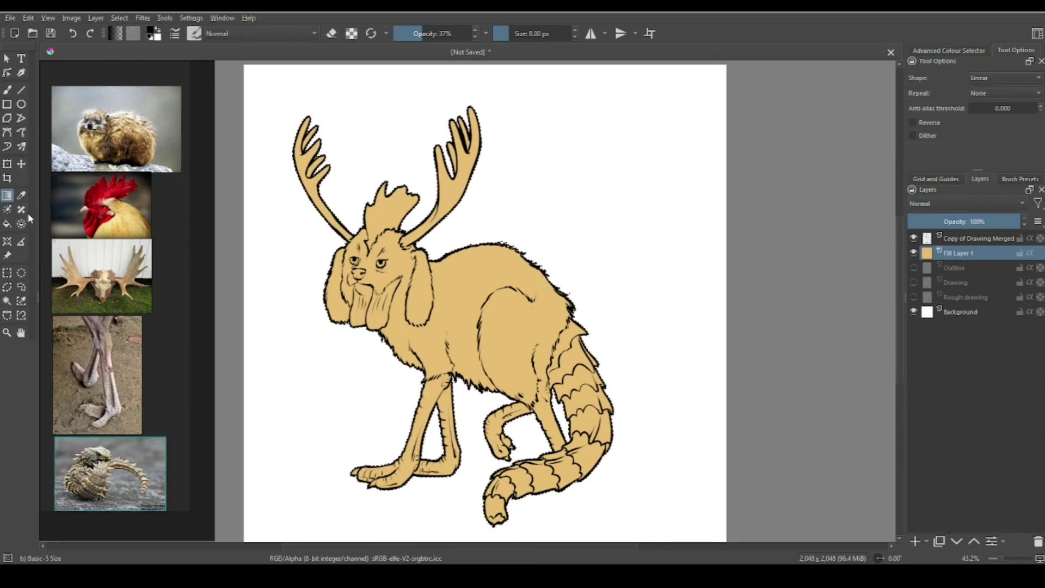
left_click(115, 33)
left_click(144, 183)
left_click(927, 541)
left_click(938, 389)
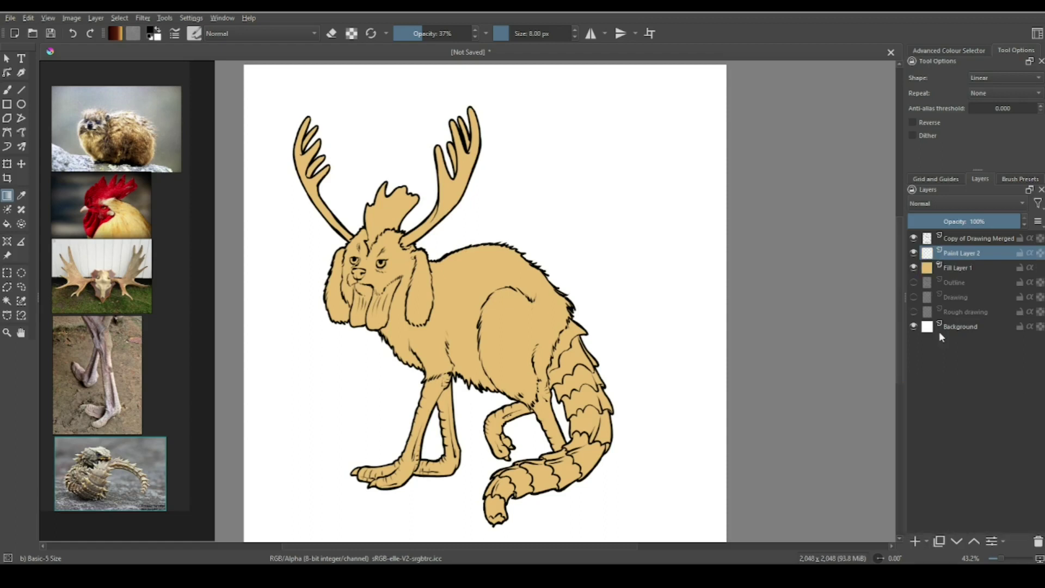
mouse_move(533, 433)
left_mouse_down()
mouse_move(466, 224)
mouse_move(448, 541)
mouse_move(490, 203)
mouse_move(467, 525)
mouse_move(464, 509)
left_mouse_up()
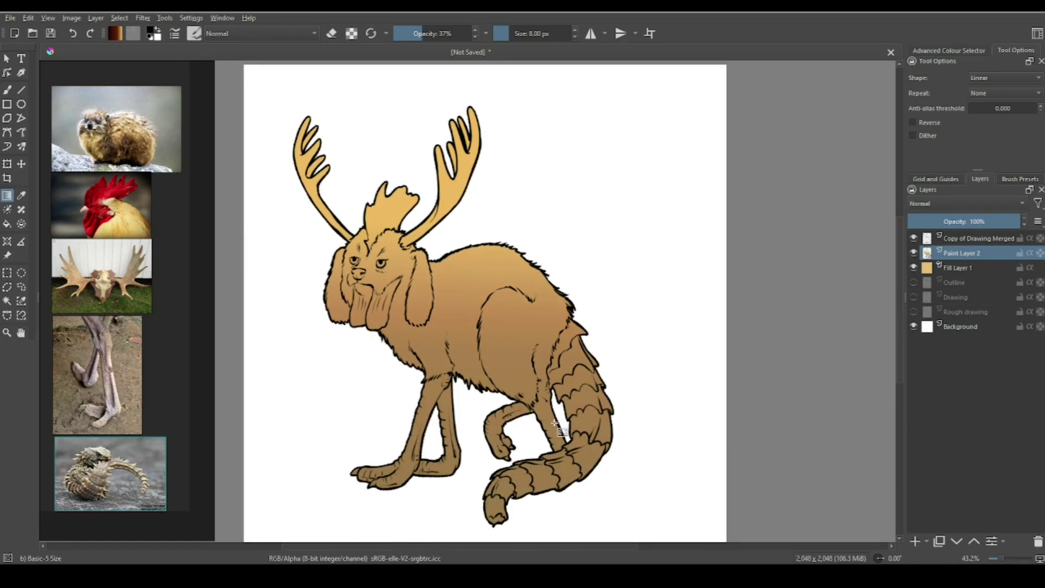
Step: Add a solid grey-brown fill layer above the Outline layer as the background behind the creature
left_click(961, 282)
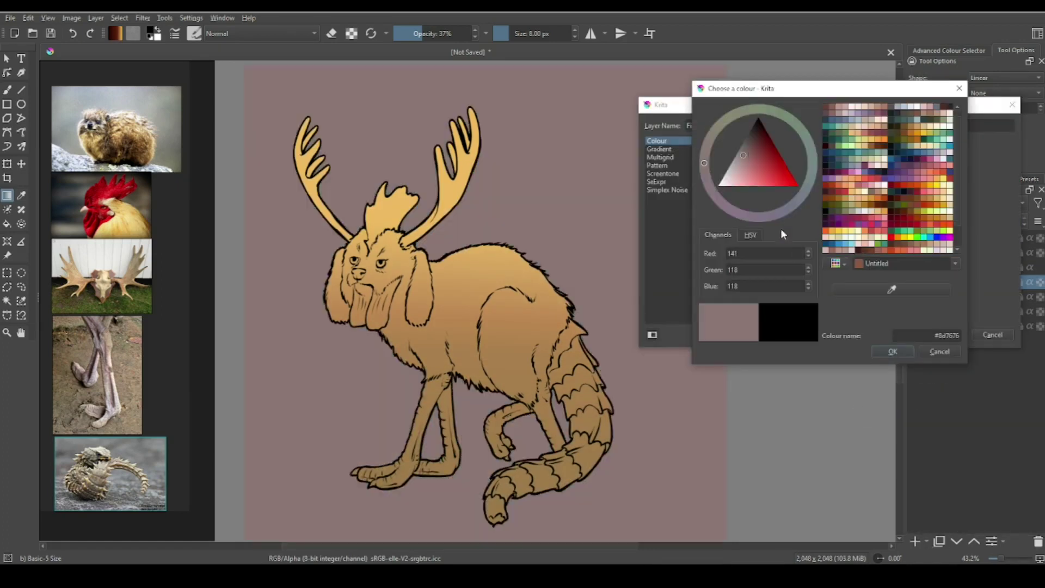
left_click(907, 125)
left_click(893, 351)
left_click(950, 334)
Step: Add a paint layer above the background fill and lay a muted blue gradient that fades down from the canvas's upper edge
left_click(926, 541)
left_click(942, 404)
left_click(115, 33)
left_click(949, 50)
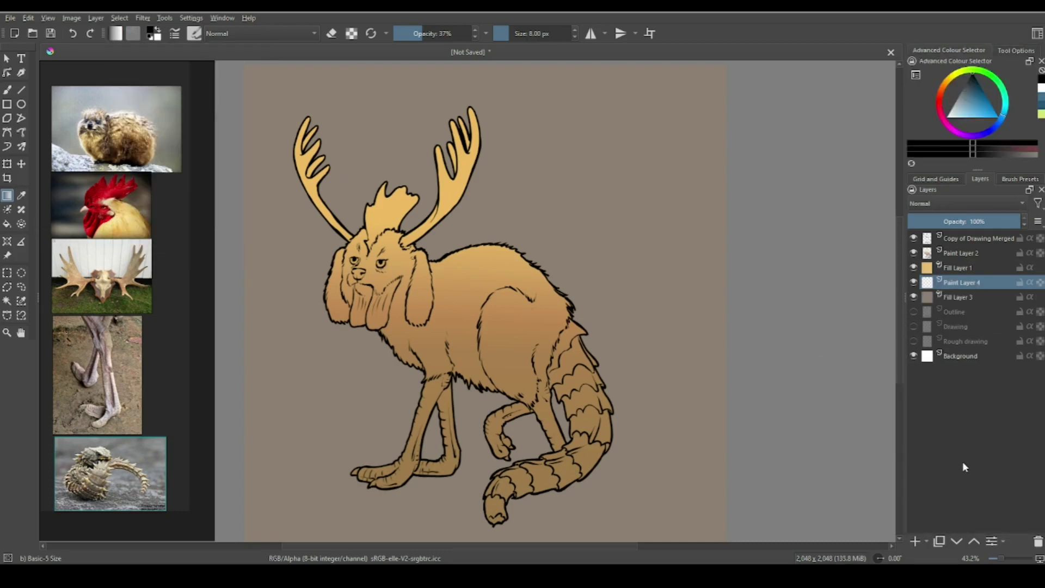
left_click(966, 98)
left_click_drag(965, 98, 971, 104)
left_click_drag(560, 88, 538, 333)
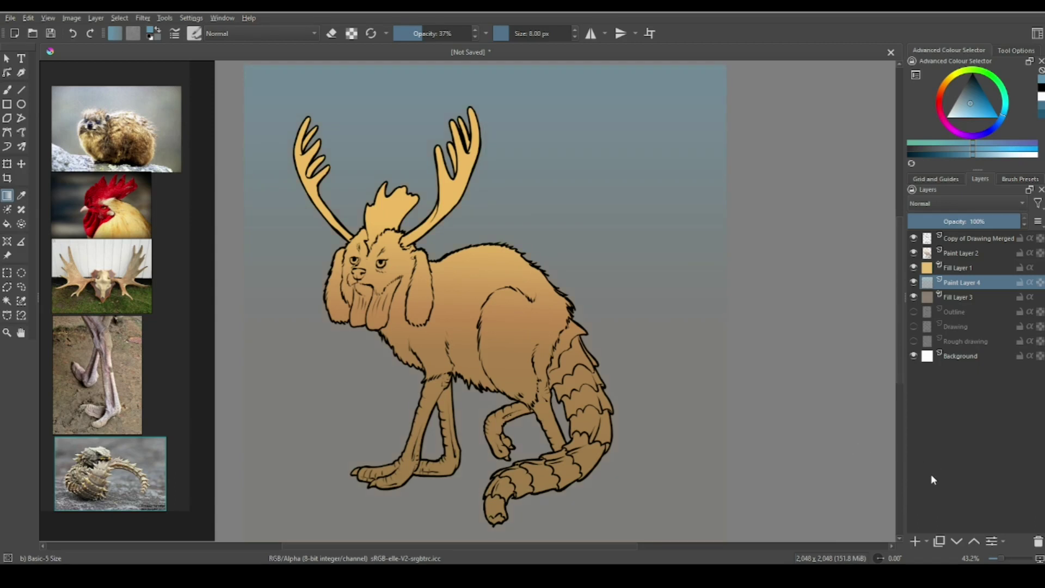
Step: Select the creature's near eye with a freehand selection and shift it slightly on the merged line-art layer
scroll(590, 321, "up", 6)
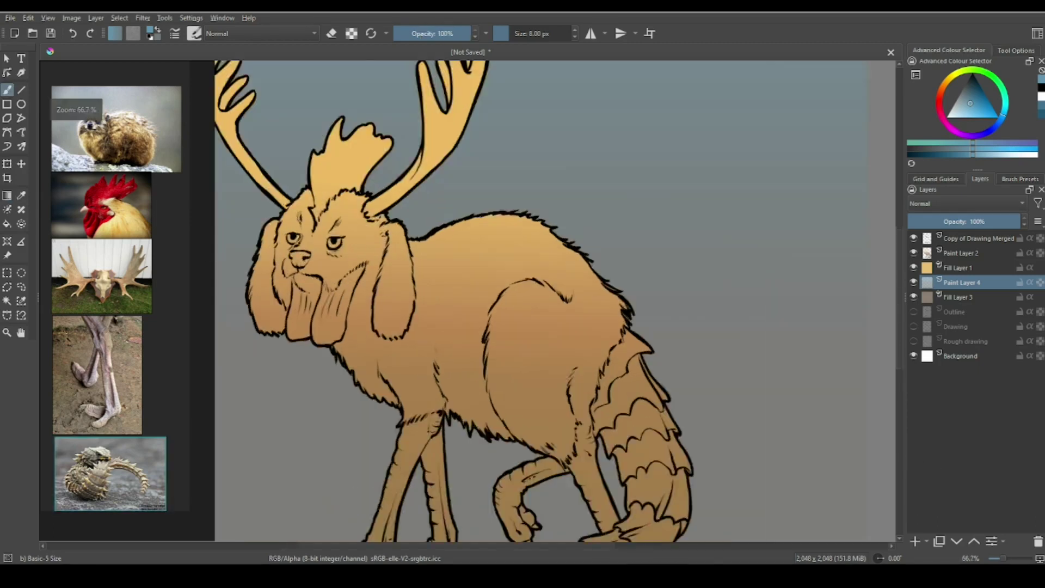
key("j")
key("f")
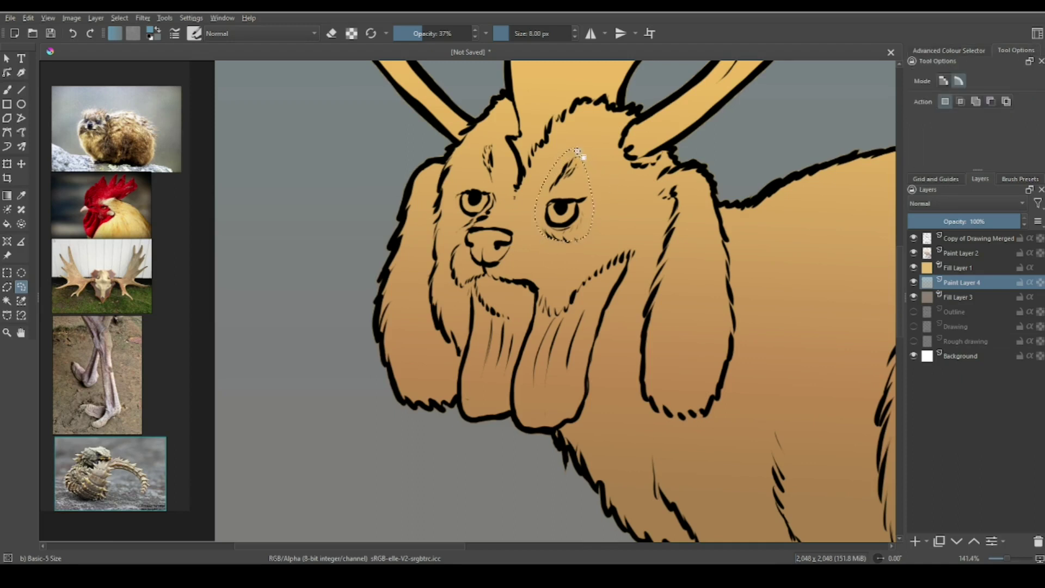
key("t")
left_click(607, 245)
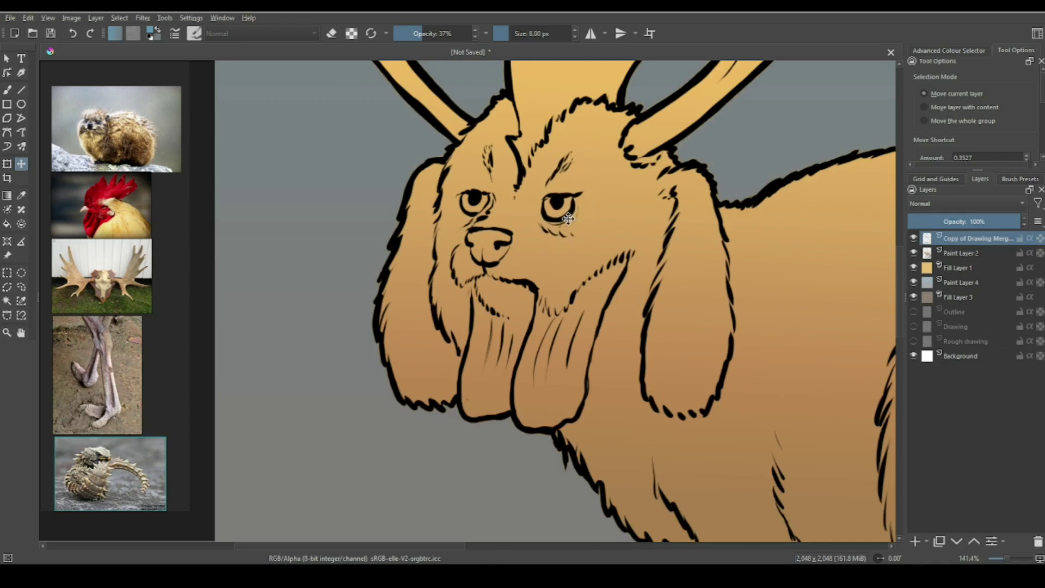
key("2")
Step: Mirror the whole image to check the drawing and mirror it back to its original orientation
left_click(71, 18)
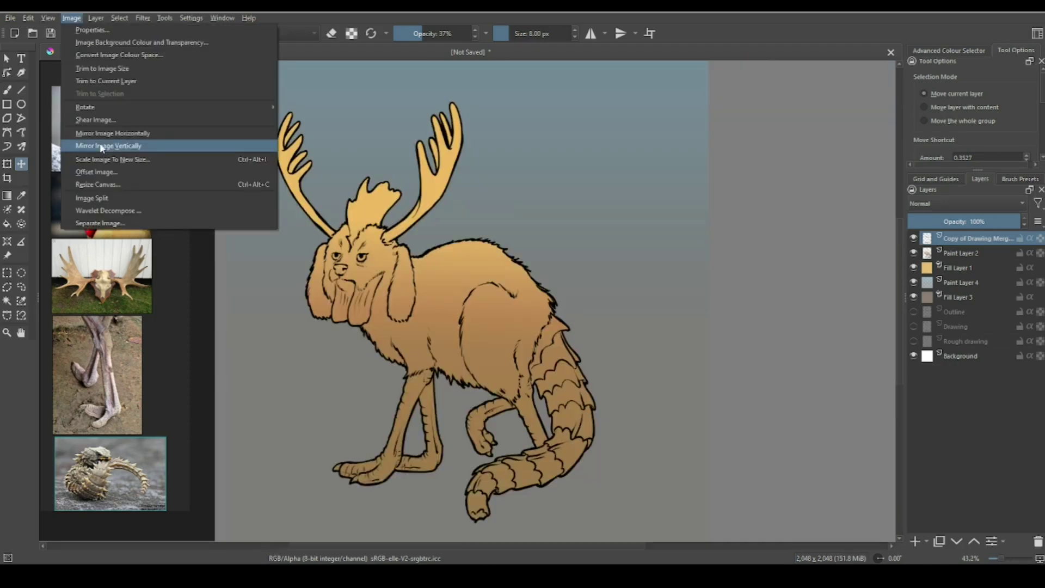
left_click(100, 146)
left_click(71, 18)
left_click(101, 146)
Step: Draw curved black crease lines inside the crest between the antlers, undoing and redrawing the first strokes
scroll(740, 339, "up", 5)
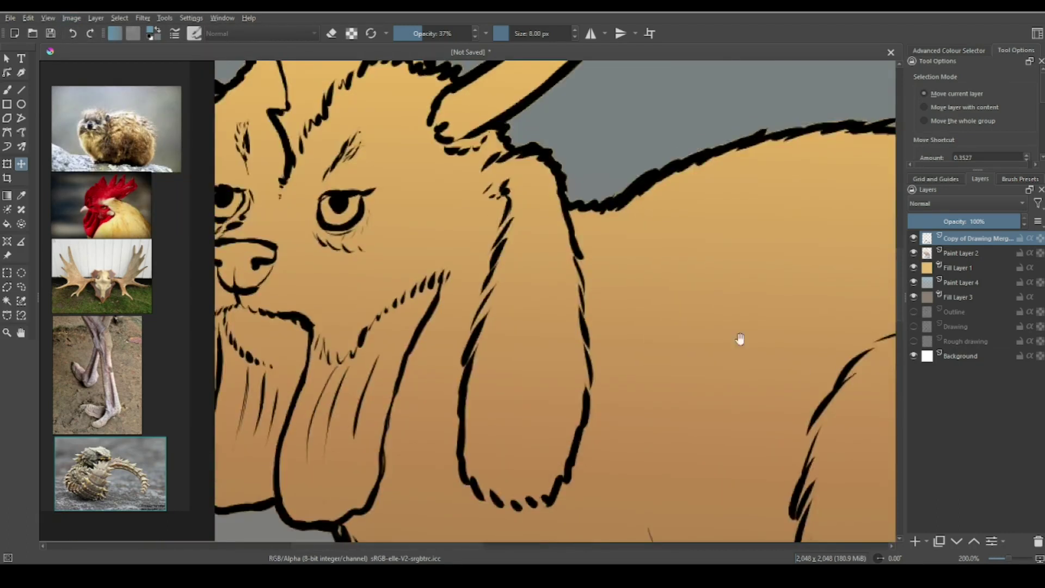
left_click_drag(740, 339, 811, 585)
key("b")
left_click_drag(414, 242, 384, 381)
left_click_drag(490, 194, 419, 321)
key("ctrl+z")
key("ctrl+z")
left_click_drag(370, 239, 391, 380)
left_click_drag(425, 199, 432, 330)
left_click_drag(505, 172, 463, 320)
scroll(506, 234, "down", 5)
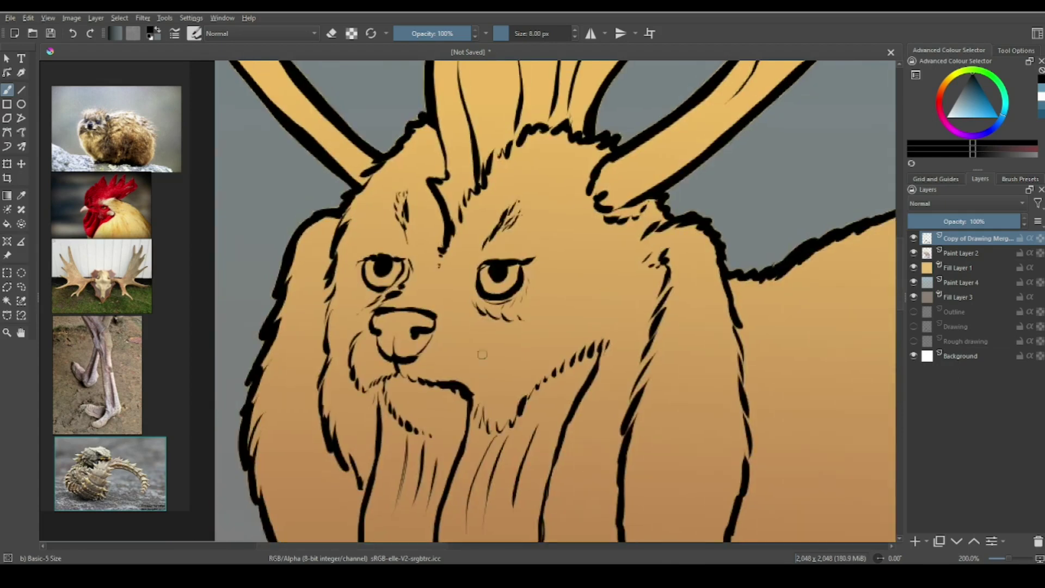
Step: Close the reference image board beside the canvas
right_click(177, 493)
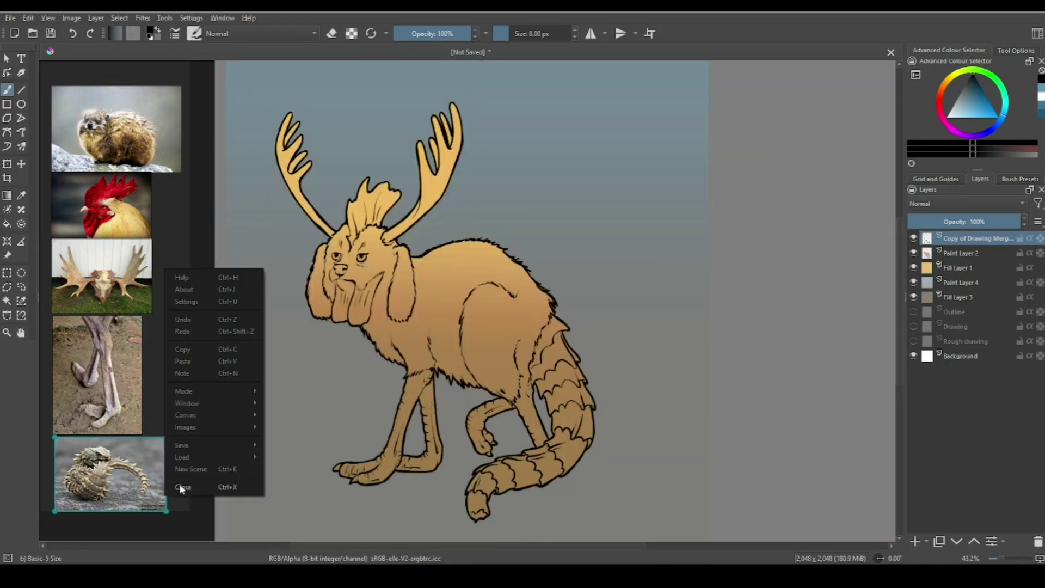
left_click(196, 484)
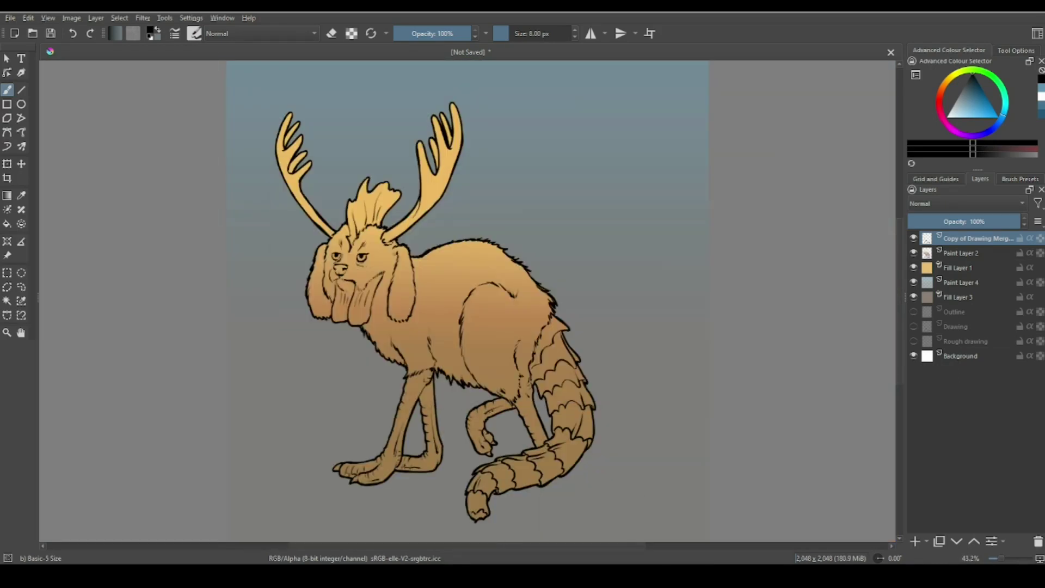
Step: Add a paint layer beneath the line art, set its blending mode to Multiply and choose the Airbrush Soft preset
left_click(936, 252)
key("Insert")
left_click(966, 203)
left_click(950, 199)
left_click(1020, 178)
left_click(969, 307)
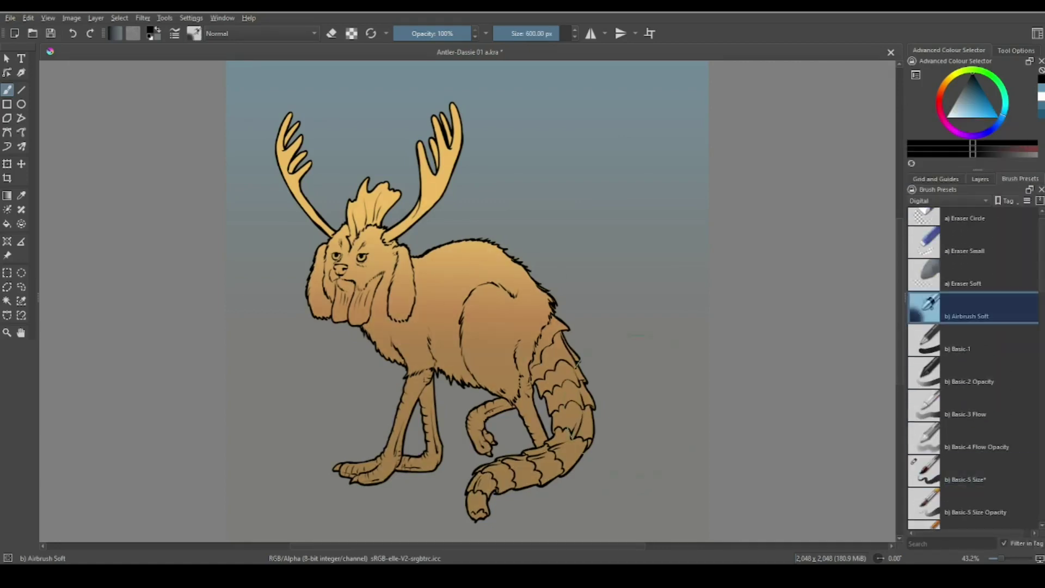
Step: Select the creature's shape from Fill Layer 1 and airbrush brown shadows over its legs, tail and far antler with a 281 px brush
left_click(577, 348, "ctrl")
key("bracketleft")
key("bracketleft")
mouse_move(504, 313)
left_mouse_down()
mouse_move(531, 387)
mouse_move(598, 394)
left_mouse_up()
key("ctrl+z")
left_click(980, 179)
left_click(928, 267, "ctrl")
key("bracketleft")
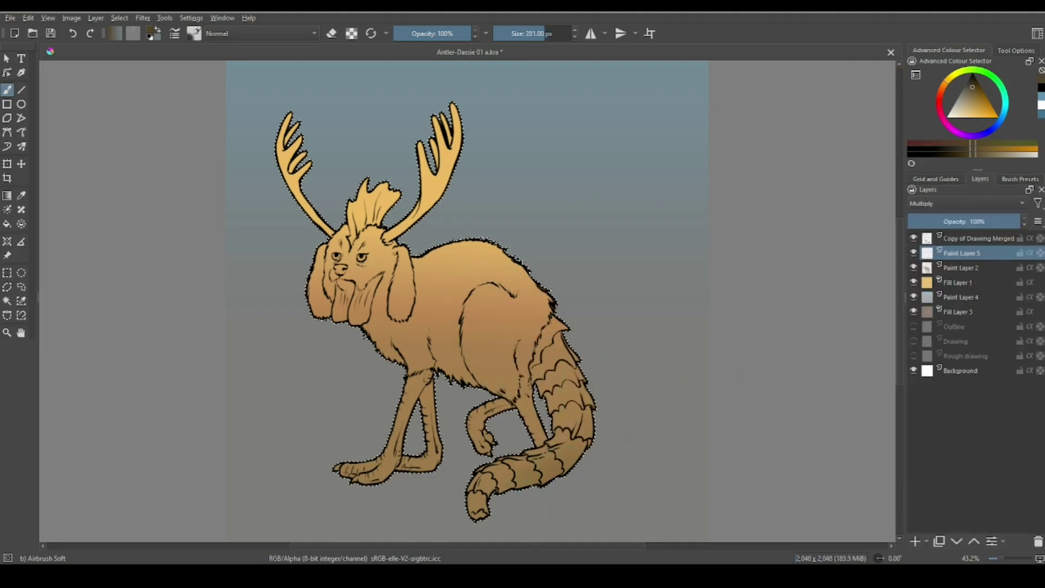
mouse_move(539, 441)
left_mouse_down()
mouse_move(474, 424)
mouse_move(414, 431)
mouse_move(547, 450)
mouse_move(490, 420)
mouse_move(334, 231)
mouse_move(441, 262)
mouse_move(389, 240)
left_mouse_up()
Step: Erase excess shadow from the near foreleg with the soft airbrush, reducing its size to 47 px
key("e")
left_click_drag(400, 394, 433, 381)
key("bracketleft")
key("bracketleft")
key("bracketleft")
key("bracketleft")
key("bracketleft")
key("bracketleft")
scroll(458, 477, "up", 6)
left_click_drag(466, 272, 478, 290)
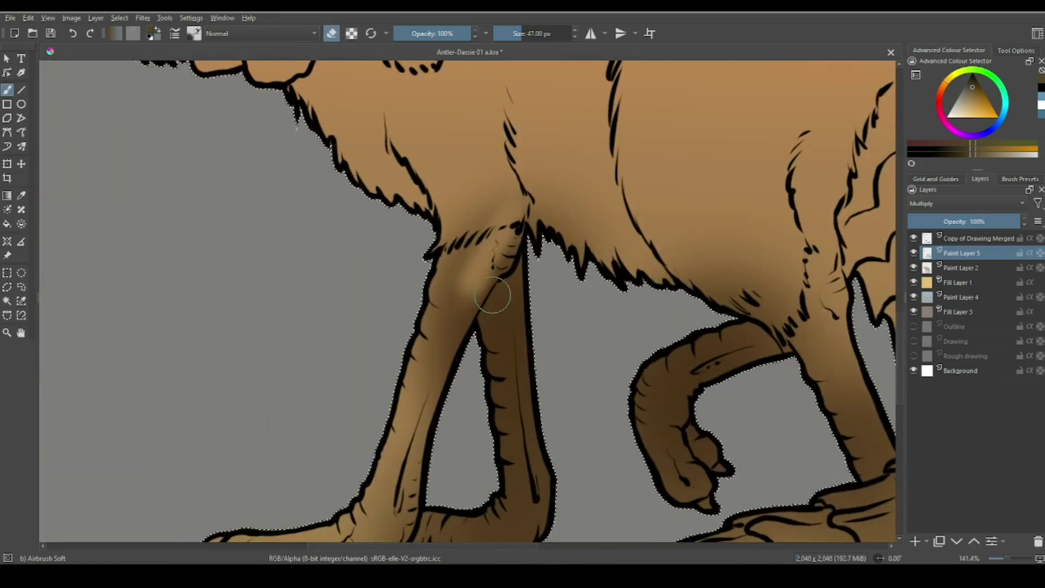
Step: Smooth the shadow edges on the near foreleg and the chest above it with the Blender Basic brush
left_click(1020, 179)
left_click(958, 218)
mouse_move(430, 370)
left_mouse_down()
mouse_move(474, 234)
mouse_move(435, 283)
left_mouse_up()
left_click_drag(504, 240, 522, 283)
left_click_drag(544, 218, 463, 327)
left_click_drag(479, 273, 469, 332)
mouse_move(435, 490)
left_mouse_down()
mouse_move(509, 259)
mouse_move(452, 332)
left_mouse_up()
mouse_move(433, 274)
left_mouse_down()
mouse_move(68, 430)
mouse_move(150, 511)
left_mouse_up()
Step: Blend the shadows on the hind leg and tail with the blender brush, ending at 35 px
mouse_move(490, 299)
left_mouse_down()
mouse_move(593, 343)
mouse_move(592, 325)
mouse_move(615, 381)
mouse_move(635, 355)
left_mouse_up()
left_click_drag(626, 392, 637, 435)
mouse_move(709, 481)
left_mouse_down()
mouse_move(693, 317)
mouse_move(610, 381)
mouse_move(664, 348)
left_mouse_up()
key("/")
key("bracketright")
key("bracketright")
key("bracketright")
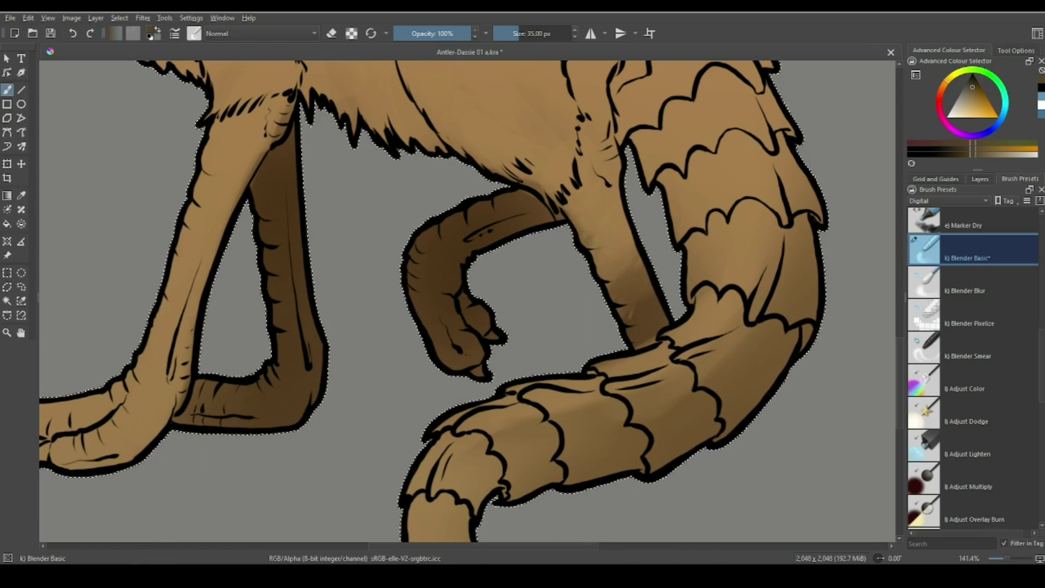
left_click_drag(660, 330, 796, 471)
key("minus")
key("minus")
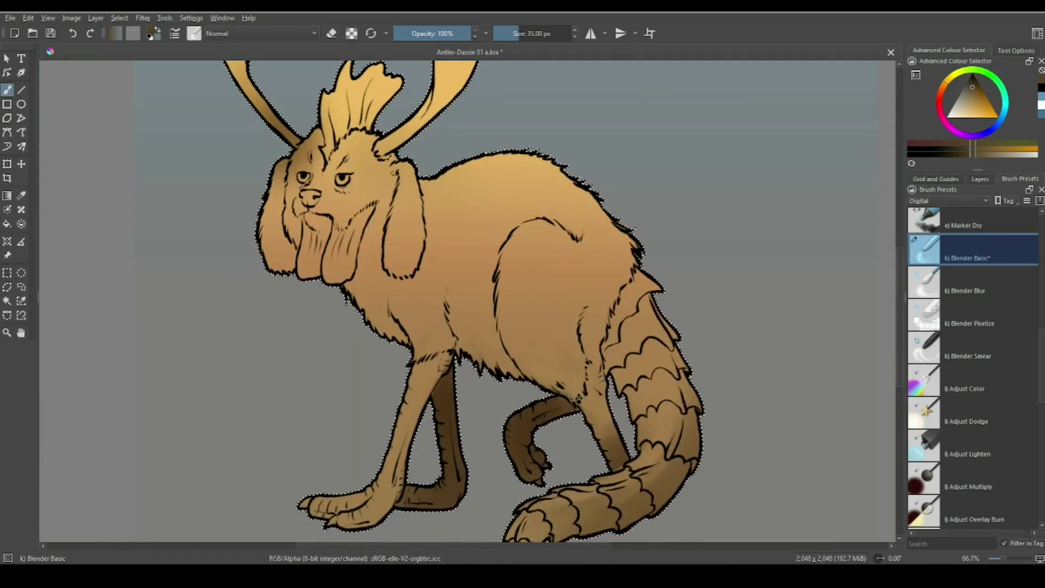
Step: Choose the Basic-2 Opacity brush at 30 px and try a shading stroke on the crest, undoing it
scroll(1040, 265, "up", 5)
scroll(1040, 265, "up", 1)
left_click(970, 388)
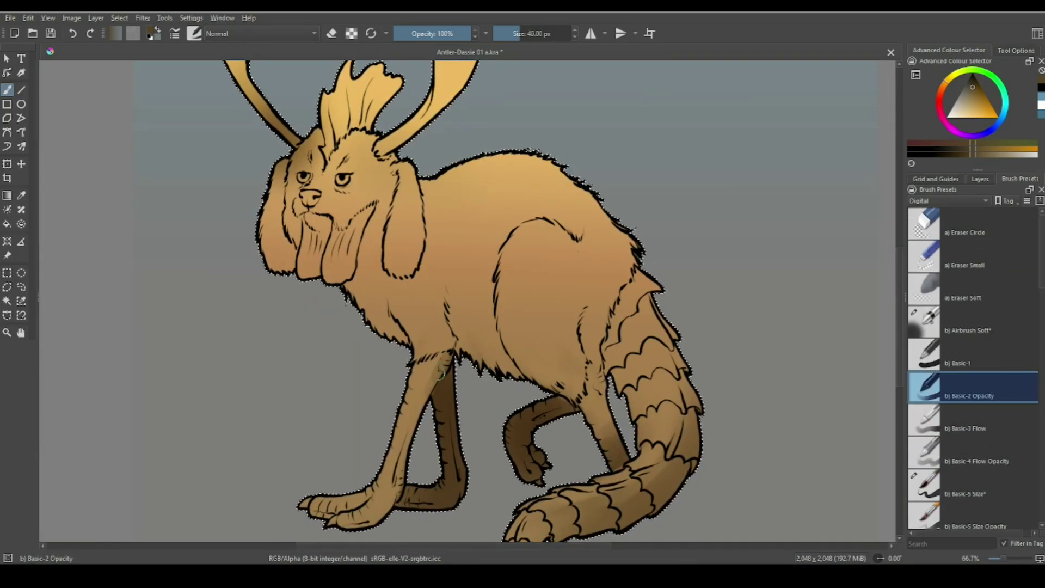
left_click_drag(567, 436, 669, 534)
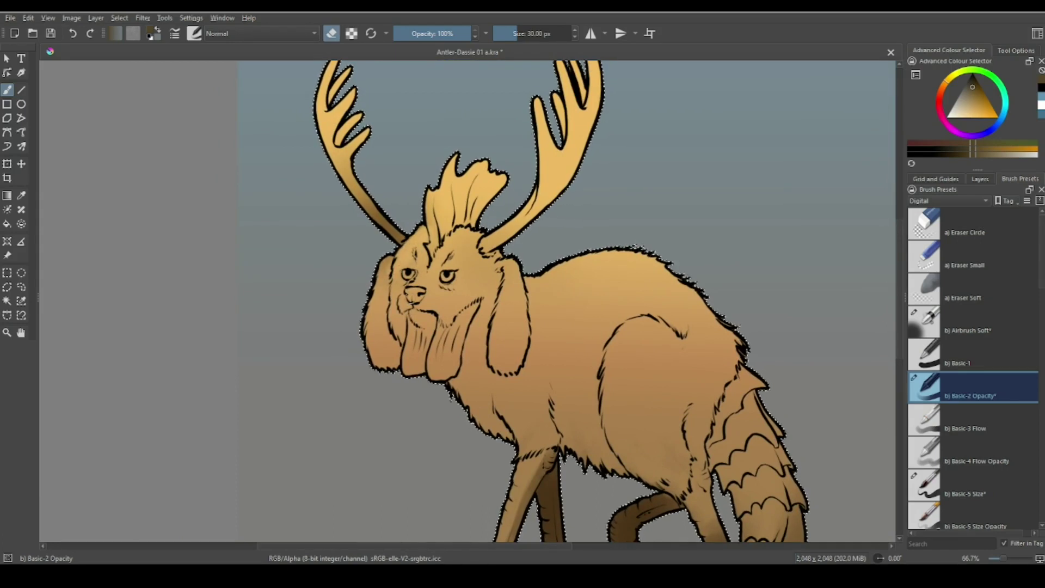
left_click_drag(450, 191, 459, 214)
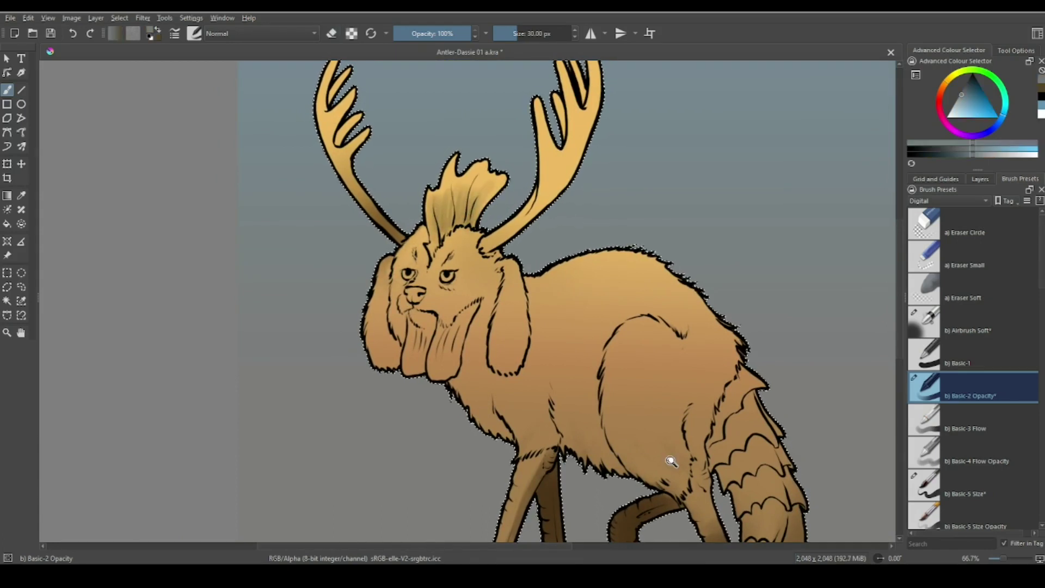
key("ctrl+z")
Step: Set the brush colour to a muted orange-brown and rename the Multiply layer Shades
left_click(945, 80)
left_click_drag(972, 90, 973, 93)
left_click(980, 179)
left_click(954, 254)
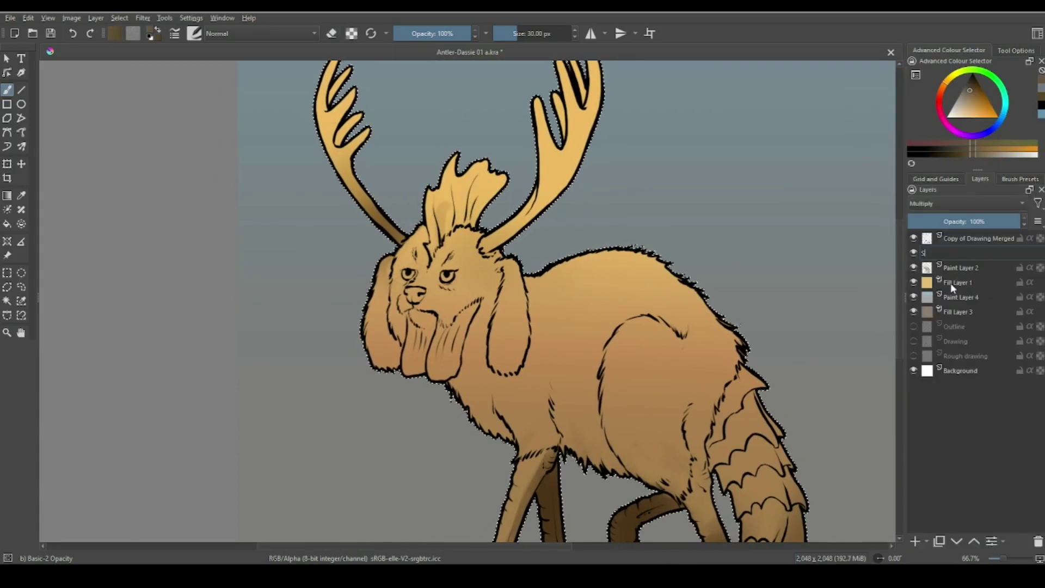
Step: Paint brown shading on the crest and both antlers, erasing excess and reducing the brush to 24 px for the far antler's prongs
mouse_move(463, 188)
left_mouse_down()
mouse_move(470, 235)
mouse_move(460, 191)
mouse_move(441, 253)
left_mouse_up()
left_click_drag(595, 196, 571, 261)
left_click_drag(550, 240, 460, 316)
left_click_drag(533, 163, 539, 197)
key("e")
left_click_drag(313, 222, 359, 286)
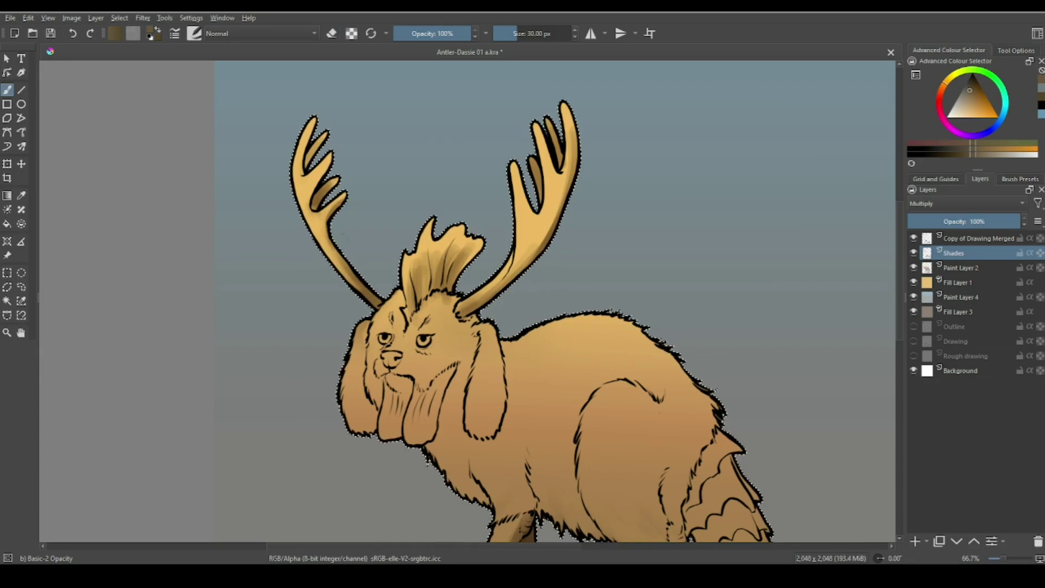
key("bracketleft")
left_click_drag(314, 193, 307, 128)
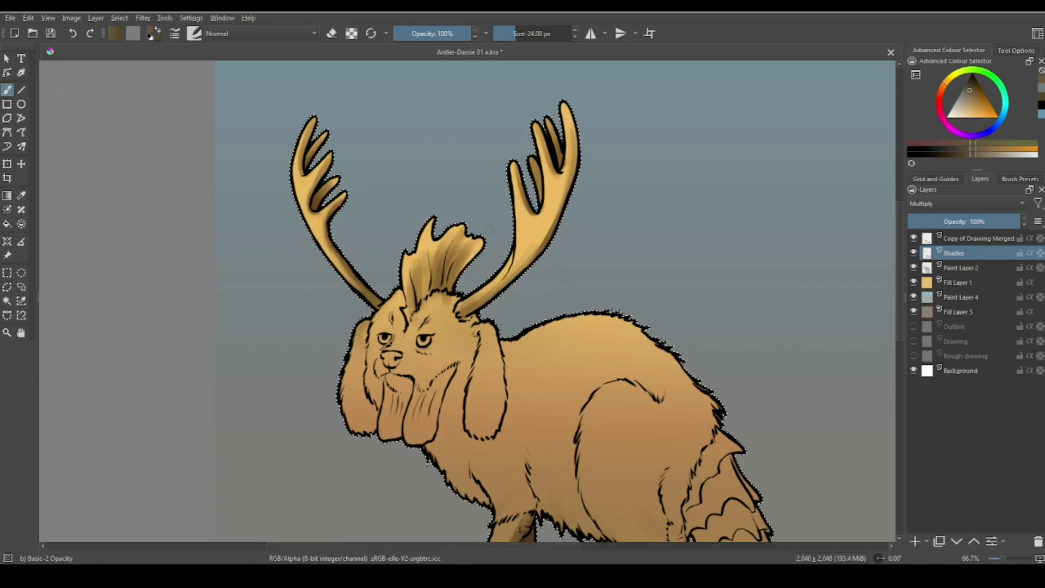
Step: Shade the base of the antlers and build up dark brown shadow on the creature's far ear
scroll(467, 373, "up", 3)
left_click_drag(599, 342, 671, 366)
mouse_move(463, 164)
left_mouse_down()
mouse_move(482, 392)
mouse_move(456, 423)
mouse_move(506, 414)
left_mouse_up()
left_click_drag(599, 327, 498, 292)
left_click_drag(354, 217, 370, 425)
left_click_drag(490, 273, 484, 306)
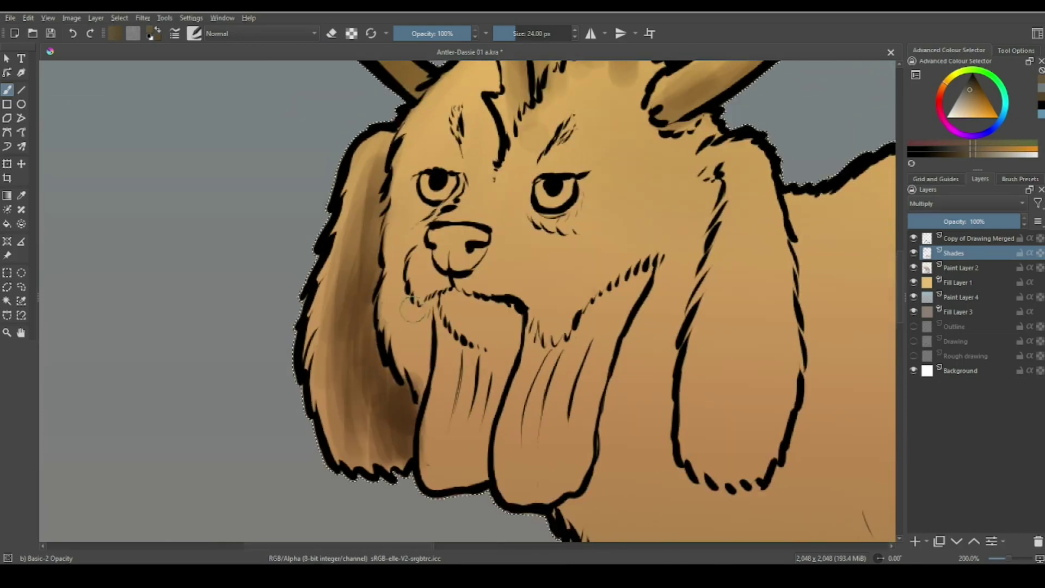
Step: Shade the muzzle's far side, the chin and the far hanging flap below it in brown, erasing excess with a smaller brush
left_click_drag(414, 294, 425, 381)
mouse_move(452, 321)
left_mouse_down()
mouse_move(485, 412)
mouse_move(457, 348)
mouse_move(452, 297)
mouse_move(490, 327)
mouse_move(404, 319)
mouse_move(437, 408)
left_mouse_up()
key("bracketleft")
key("bracketleft")
left_click(429, 313, "ctrl")
key("e")
key("e")
mouse_move(468, 261)
left_mouse_down()
mouse_move(479, 289)
mouse_move(462, 277)
mouse_move(471, 266)
left_mouse_up()
mouse_move(593, 278)
left_mouse_down()
mouse_move(575, 295)
mouse_move(591, 286)
left_mouse_up()
key("e")
key("e")
left_click_drag(463, 283, 471, 272)
key("e")
left_click_drag(469, 272, 479, 267)
key("e")
Step: Paint brown shading along the jaw, near cheek and brow, undoing the last stroke
left_click_drag(539, 191, 537, 234)
left_click_drag(789, 288, 677, 234)
mouse_move(414, 338)
left_mouse_down()
mouse_move(444, 343)
mouse_move(545, 294)
left_mouse_up()
mouse_move(463, 251)
left_mouse_down()
mouse_move(385, 302)
mouse_move(403, 301)
mouse_move(463, 196)
left_mouse_up()
left_click_drag(381, 141, 392, 201)
left_click_drag(668, 203, 649, 255)
key("ctrl+z")
Step: Deepen the shadow under the jaw and over the near hanging flap with a 26 px brush
key("minus")
key("bracketright")
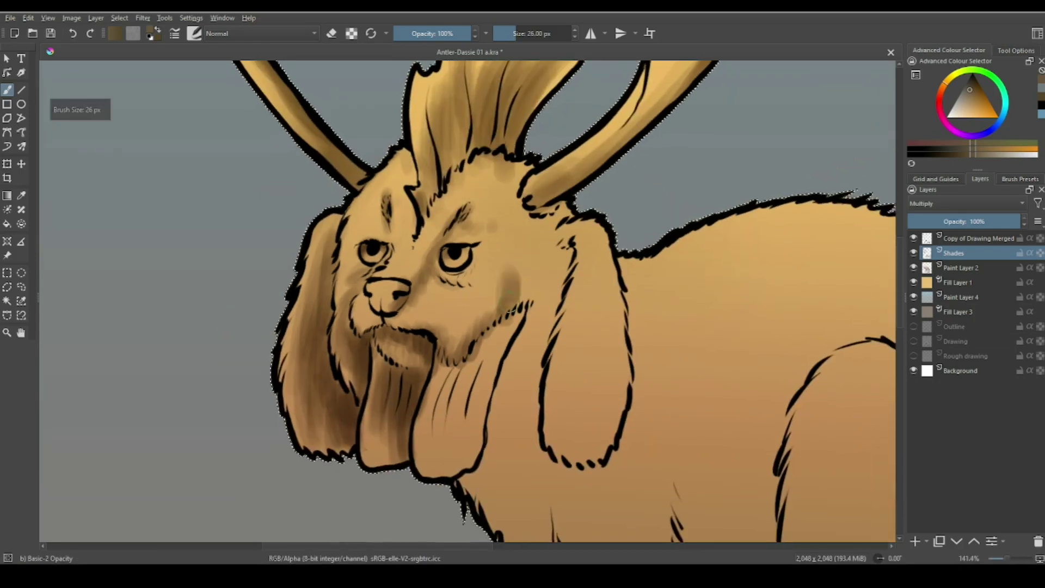
left_click_drag(566, 245, 506, 310)
left_click_drag(561, 250, 479, 424)
left_click_drag(501, 333, 436, 452)
left_click_drag(424, 452, 455, 386)
left_click_drag(509, 321, 468, 425)
left_click_drag(569, 242, 533, 379)
left_click_drag(534, 378, 496, 280)
Step: Enlarge the brush to 28 px and paint long brown shading strokes down the neck and chest
key("bracketright")
left_click_drag(452, 357, 417, 422)
left_click_drag(485, 239, 447, 458)
mouse_move(531, 245)
left_mouse_down()
mouse_move(473, 358)
mouse_move(512, 479)
left_mouse_up()
left_click_drag(550, 288, 485, 468)
left_click_drag(544, 381, 376, 250)
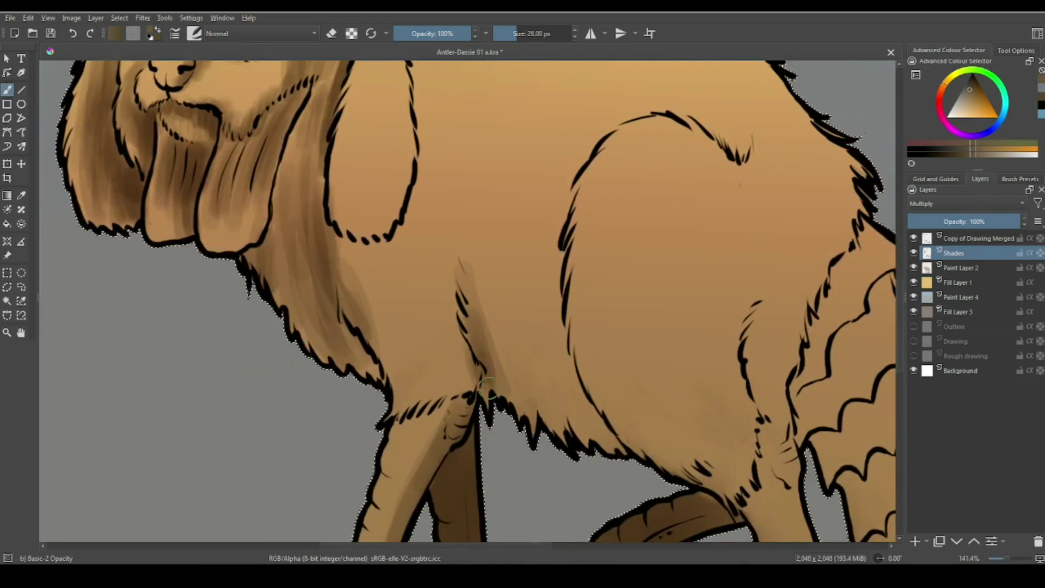
Step: Build up dark brown shading on the belly and flank between the front leg and the haunch
left_click_drag(544, 295, 479, 431)
left_click_drag(594, 300, 517, 446)
left_click_drag(621, 239, 545, 452)
left_click_drag(572, 212, 545, 376)
left_click_drag(654, 218, 577, 462)
mouse_move(545, 327)
left_mouse_down()
mouse_move(594, 234)
mouse_move(493, 354)
left_mouse_up()
left_click_drag(490, 348, 534, 272)
Step: Shade the folds and toes of the near front leg and the near hind leg with an 18 px brush
key("bracketleft")
left_click_drag(550, 223, 504, 245)
left_click_drag(572, 237, 525, 349)
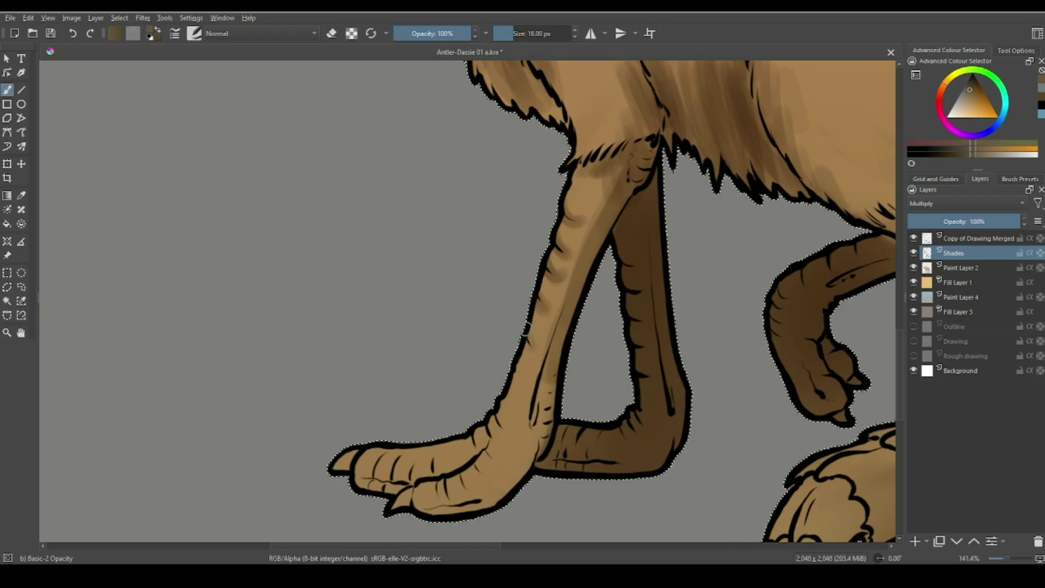
left_click_drag(607, 362, 526, 441)
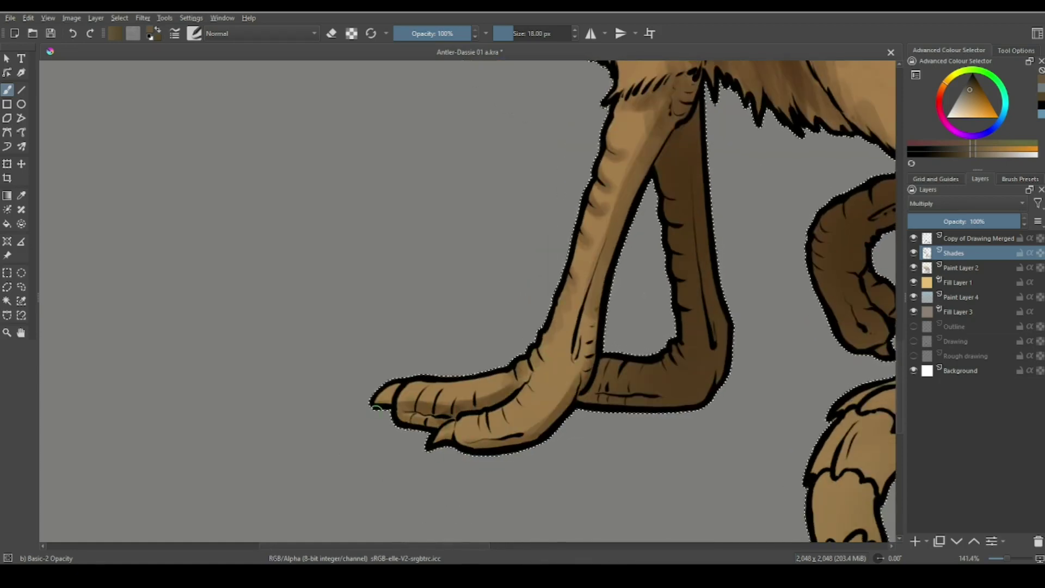
left_click_drag(375, 408, 298, 375)
left_click_drag(305, 164, 327, 479)
left_click_drag(559, 279, 396, 280)
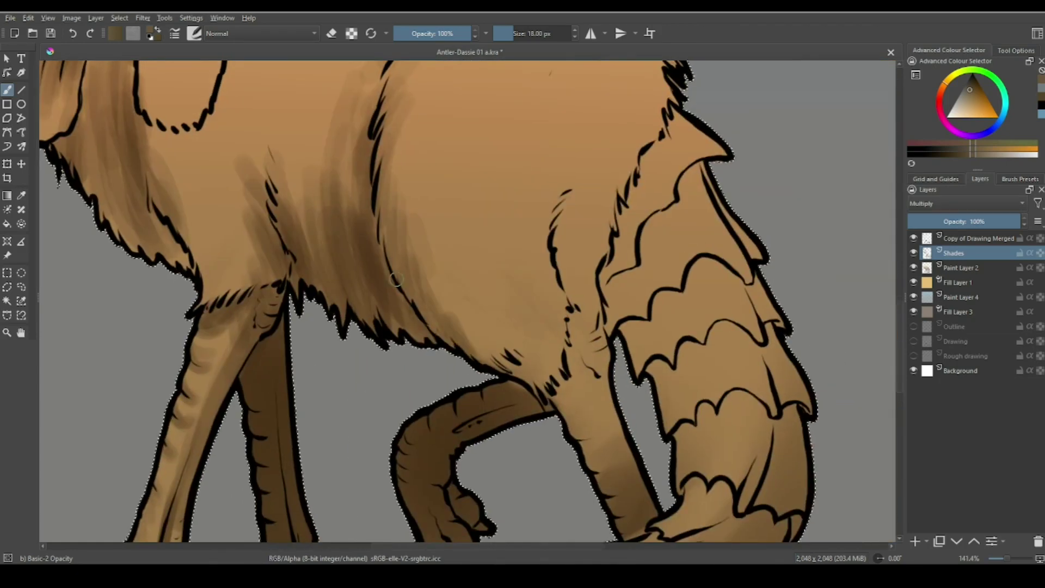
Step: Enlarge the brush to 32 px and shade the rump, the back of the haunch and the flank
key("minus")
key("minus")
key("bracketright")
key("bracketright")
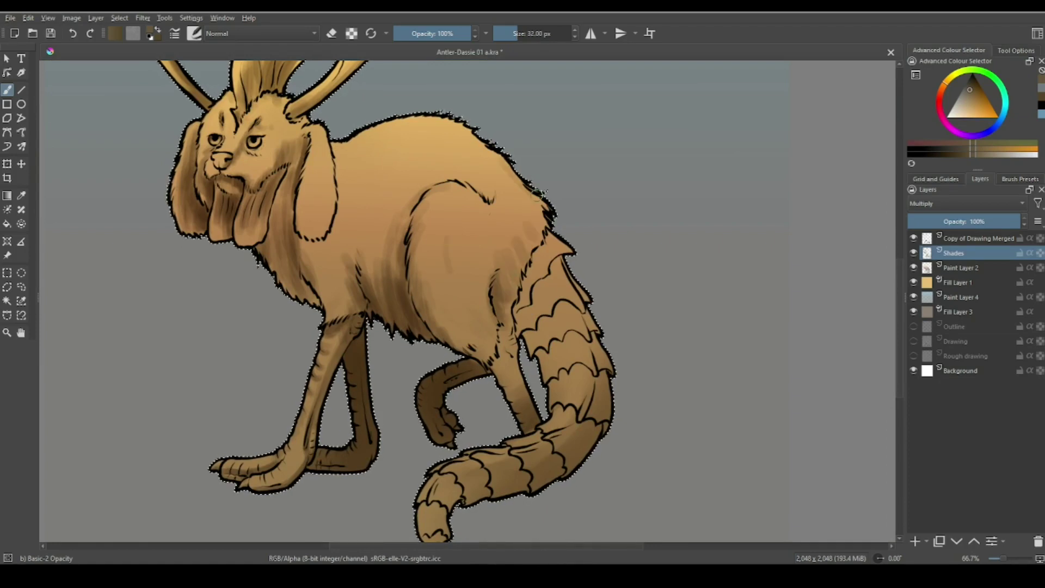
left_click_drag(542, 191, 518, 294)
left_click_drag(490, 283, 479, 337)
mouse_move(381, 221)
left_mouse_down()
mouse_move(430, 283)
mouse_move(371, 261)
left_mouse_up()
Step: Lower the brush opacity to 42% and add soft shading to the face, neck and chest
key("i")
key("i")
key("i")
key("i")
key("i")
left_click_drag(370, 446, 378, 470)
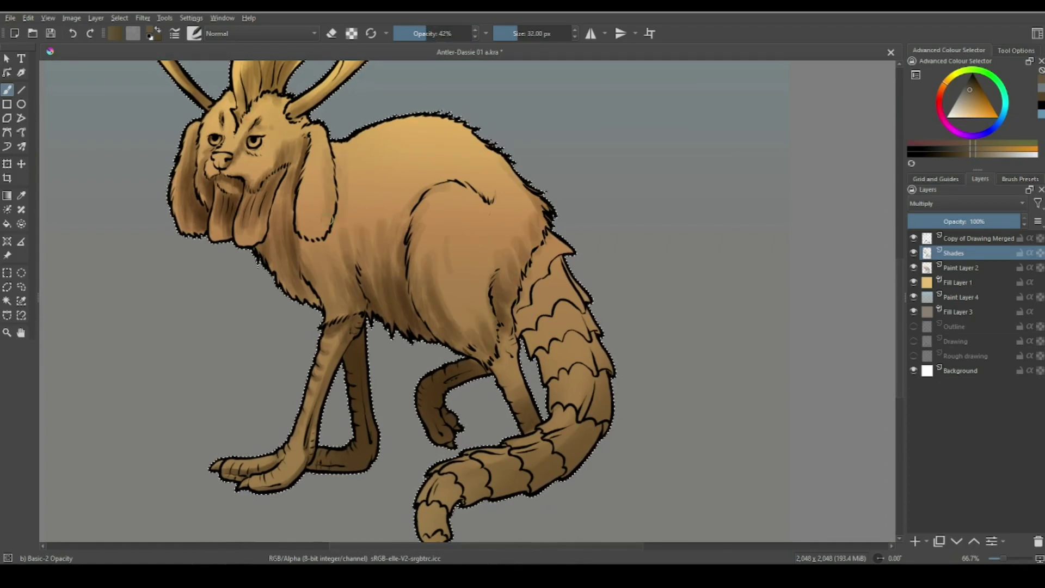
left_click_drag(253, 188, 389, 247)
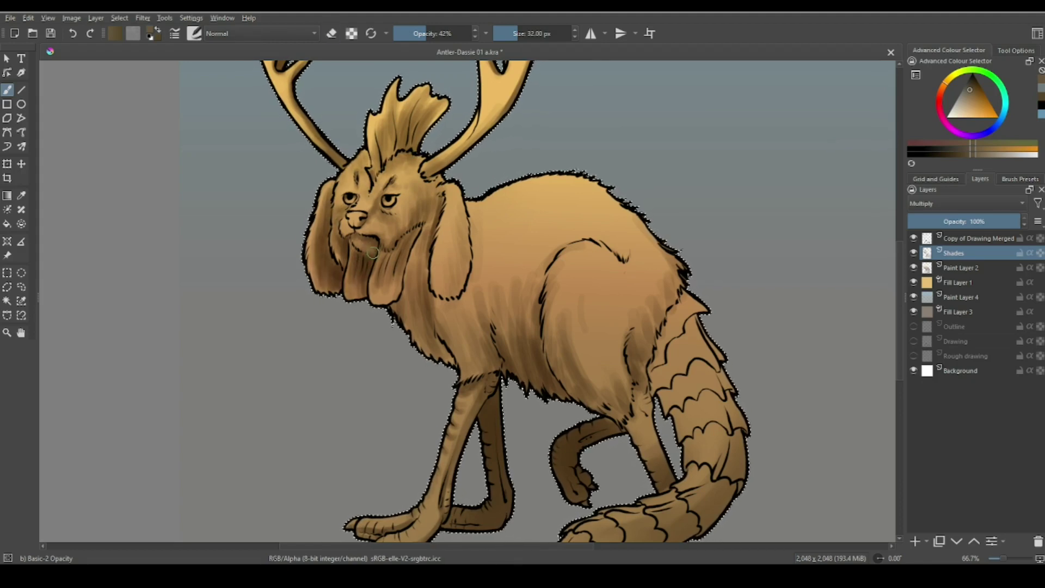
Step: Add soft 42% shading to the near ear, shoulder, back and haunch
mouse_move(460, 237)
left_mouse_down()
mouse_move(490, 321)
mouse_move(483, 335)
left_mouse_up()
key("e")
mouse_move(642, 273)
left_mouse_down()
mouse_move(621, 360)
mouse_move(556, 361)
left_mouse_up()
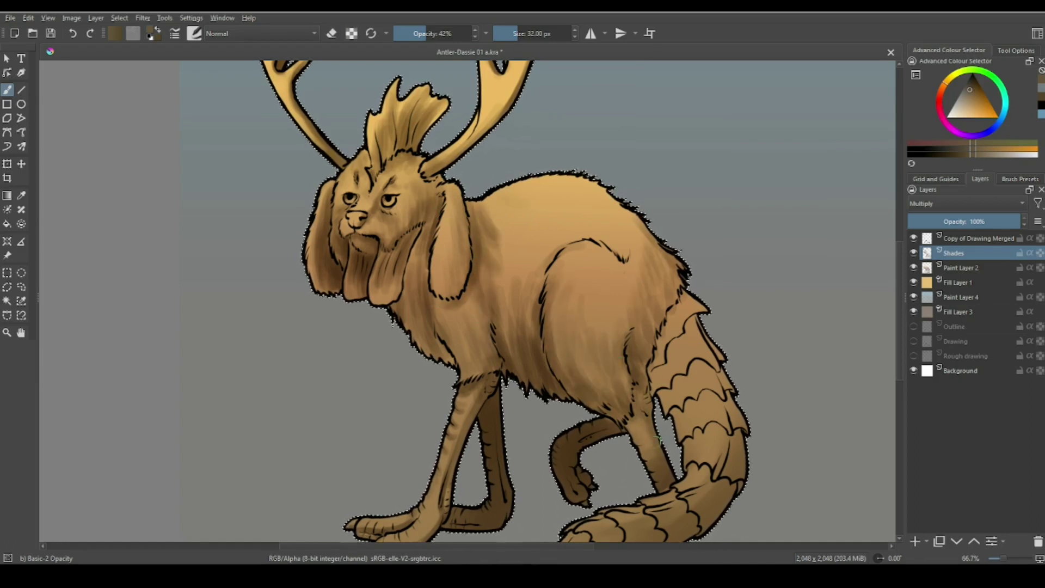
left_click_drag(583, 234, 534, 262)
mouse_move(560, 211)
left_mouse_down()
mouse_move(496, 229)
mouse_move(507, 256)
mouse_move(492, 322)
left_mouse_up()
mouse_move(477, 212)
left_mouse_down()
mouse_move(465, 313)
mouse_move(474, 321)
mouse_move(444, 288)
mouse_move(452, 291)
left_mouse_up()
left_click_drag(667, 261, 575, 222)
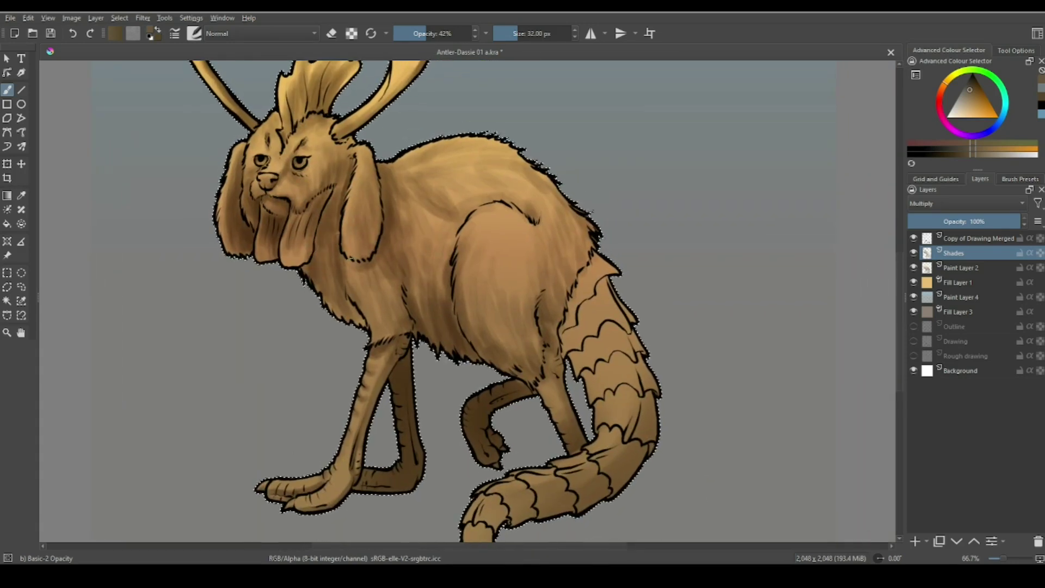
Step: Shade beneath each row of tail scales down to the tip with a 47 px brush at 42% opacity
left_click_drag(647, 382, 599, 313)
mouse_move(520, 206)
left_mouse_down()
mouse_move(500, 272)
mouse_move(516, 294)
left_mouse_up()
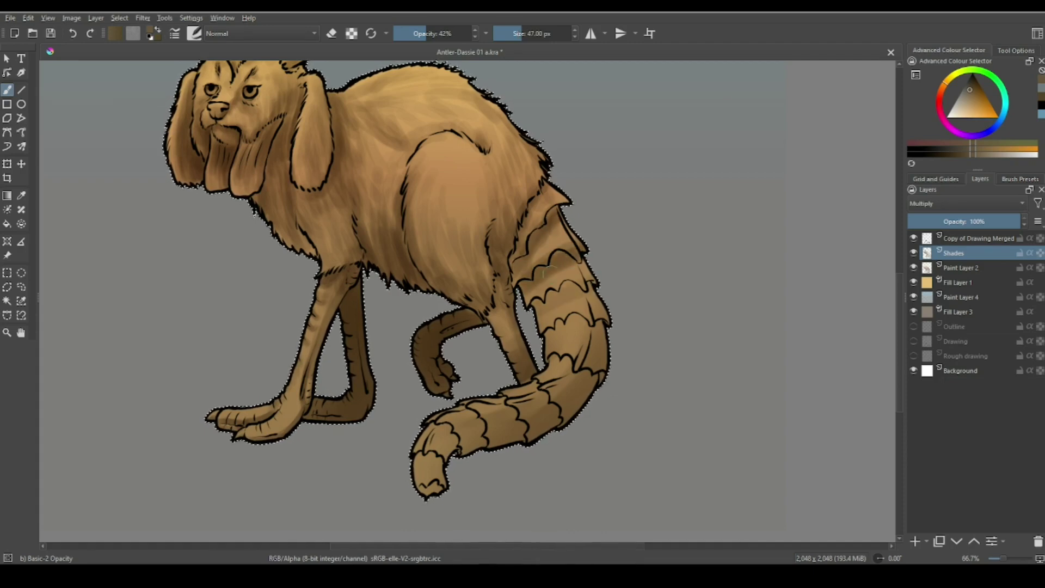
left_click_drag(596, 319, 547, 364)
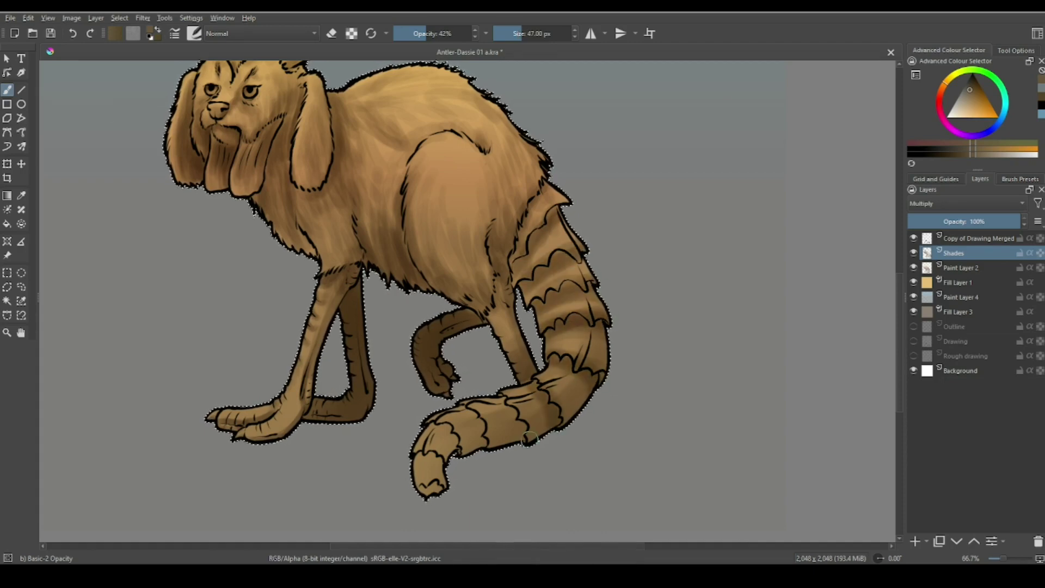
Step: Choose the Basic-5 Size brush at 13 px with erasing off and sample a brown from the tail
left_click(1020, 178)
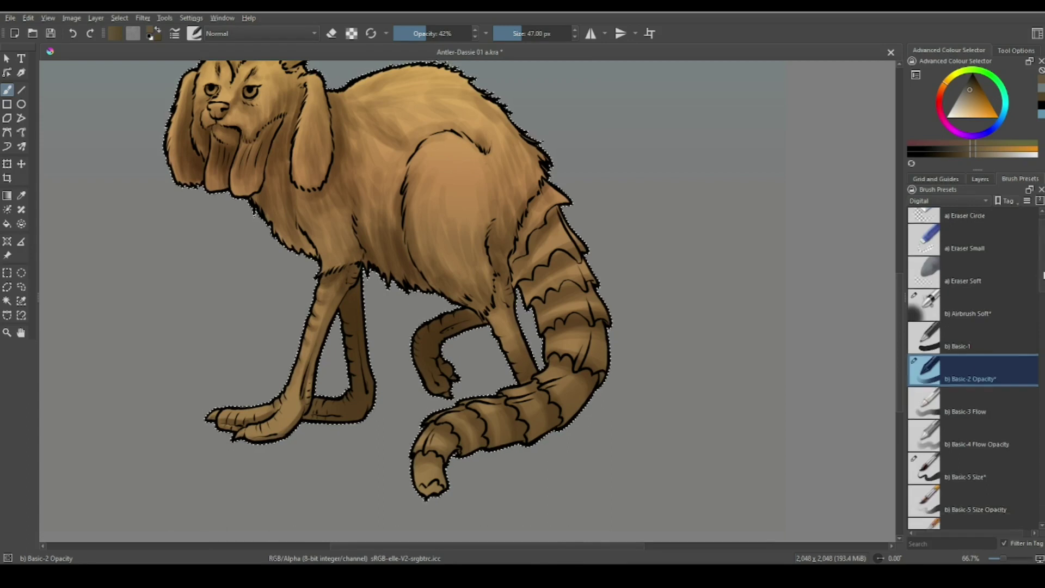
left_click(964, 362)
key("bracketright")
key("bracketright")
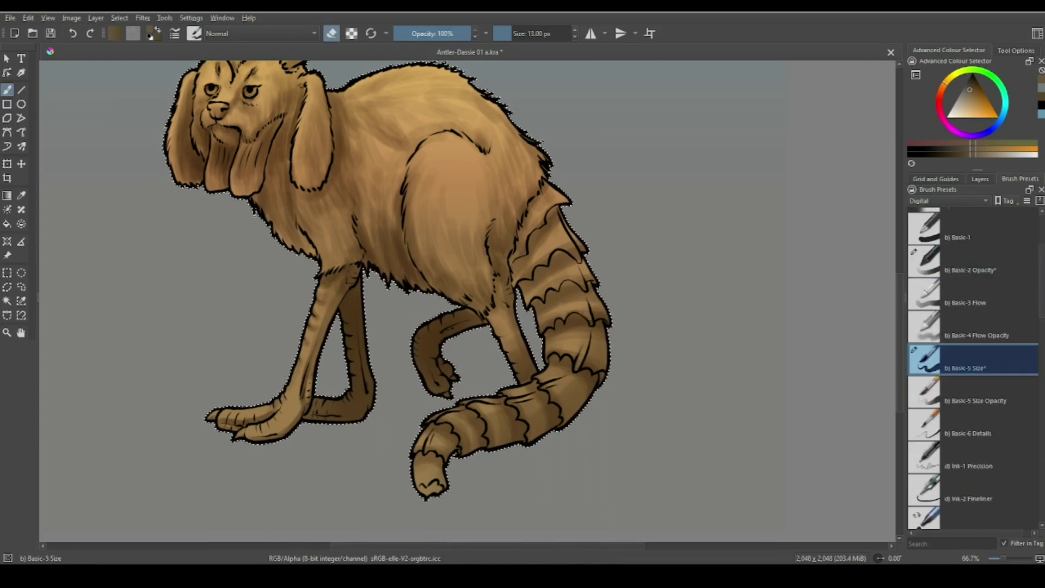
key("e")
left_click(552, 293, "ctrl")
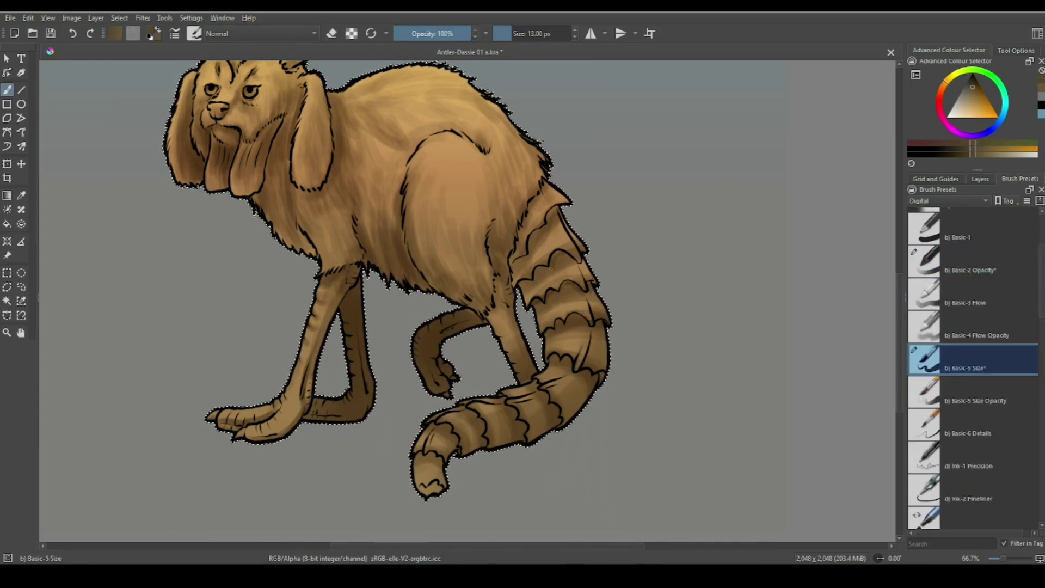
Step: Paint and erase fine ridge strokes on the tail scales all the way to the tip, and save the file
key("e")
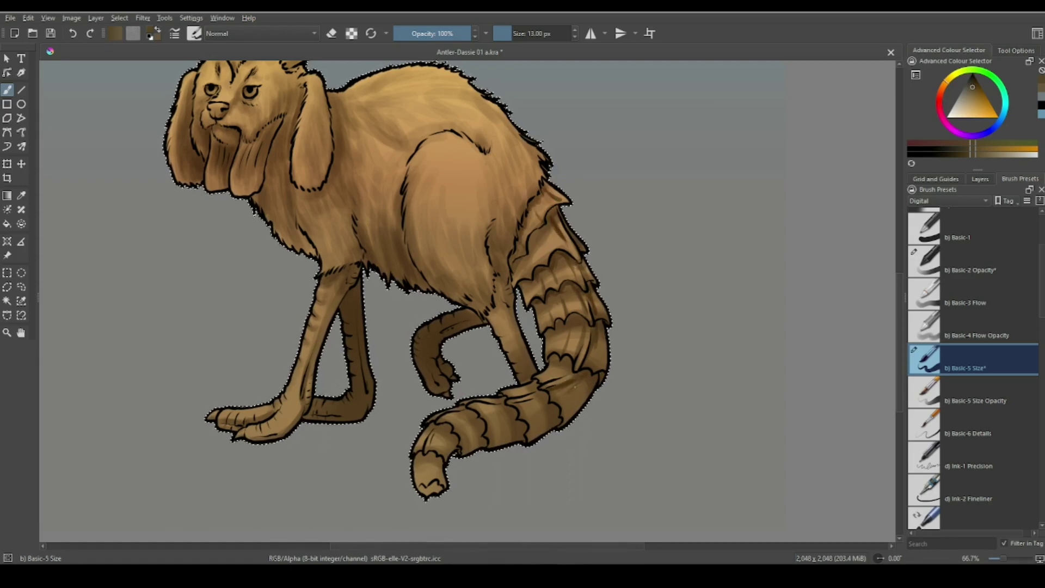
key("e")
key("e")
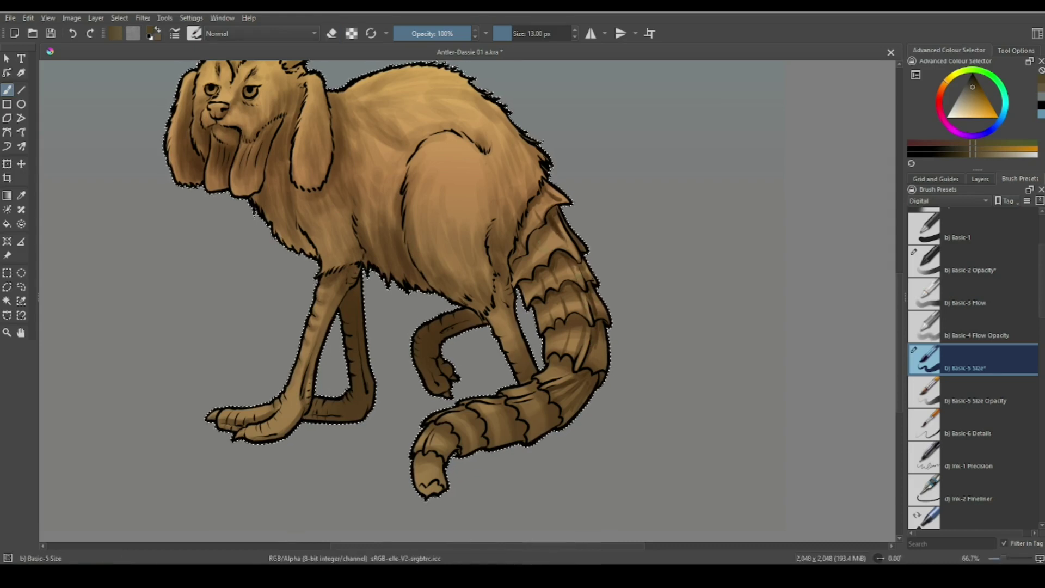
key("e")
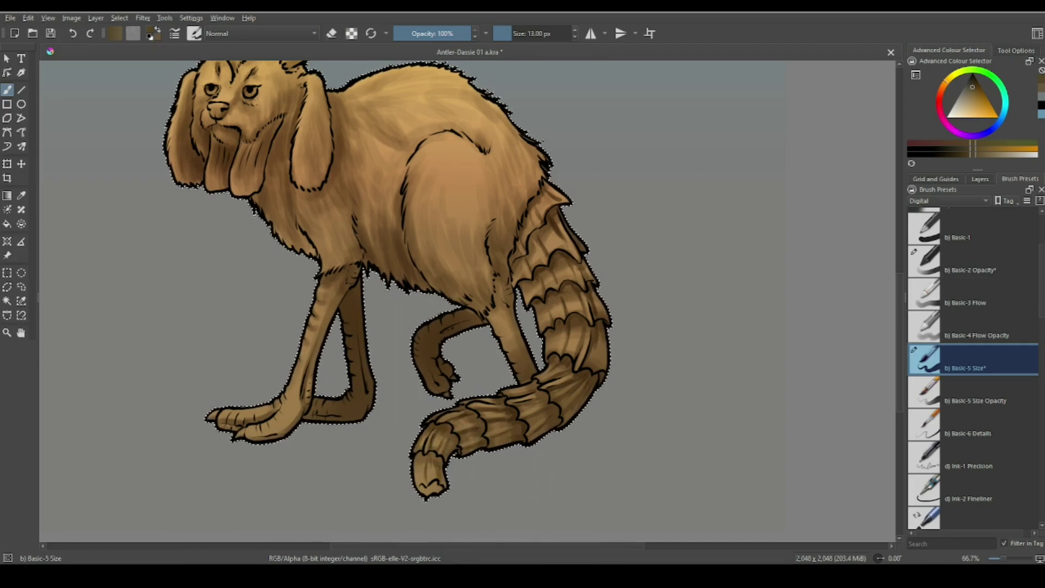
key("ctrl+s")
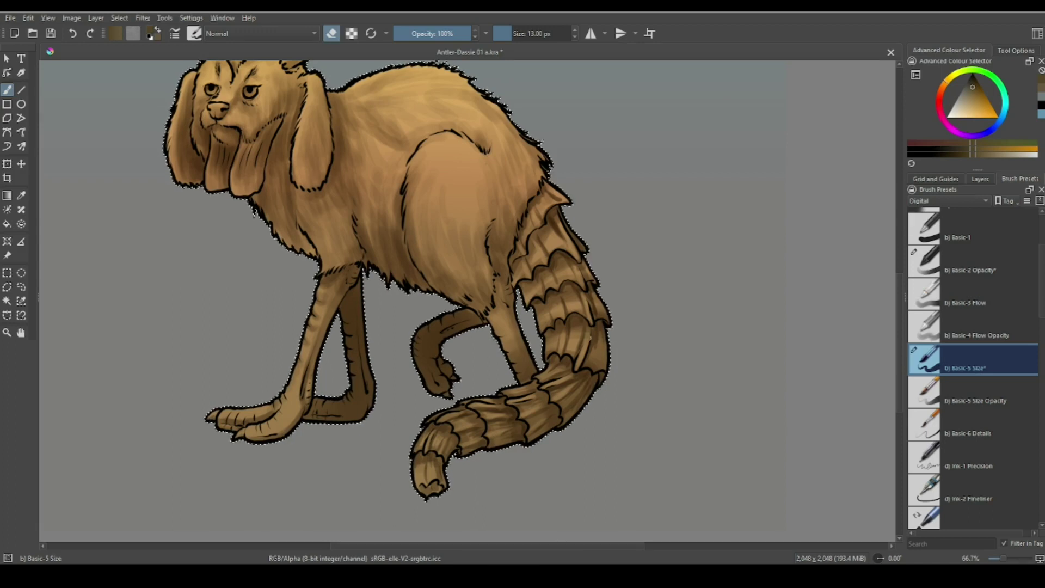
Step: Paint fine fur strokes on the face, ears, neck and chest with a 12 px brush at 66% opacity
left_click_drag(468, 294, 535, 320)
key("e")
key("o")
key("bracketleft")
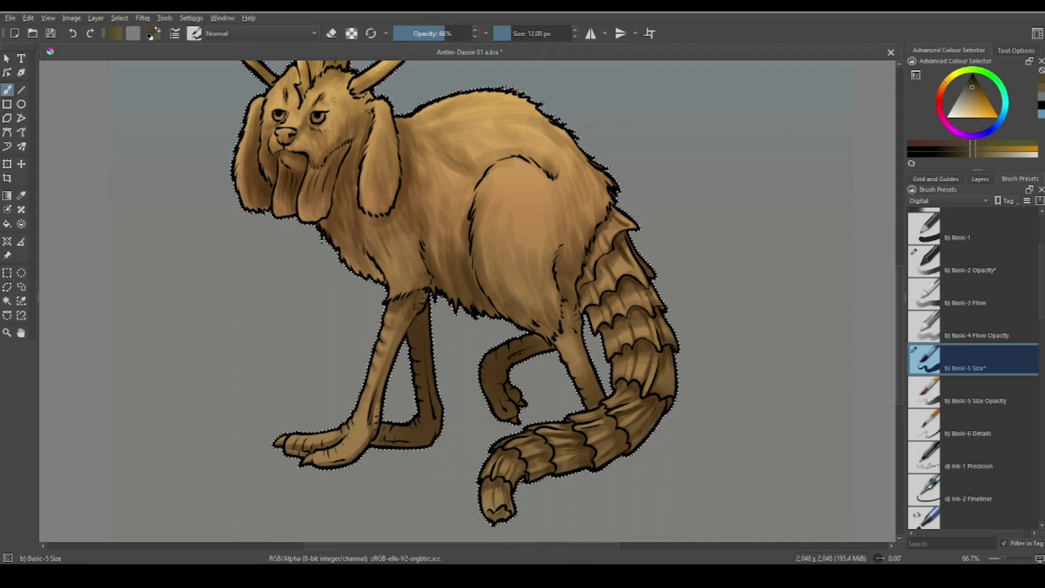
left_click_drag(333, 99, 505, 189)
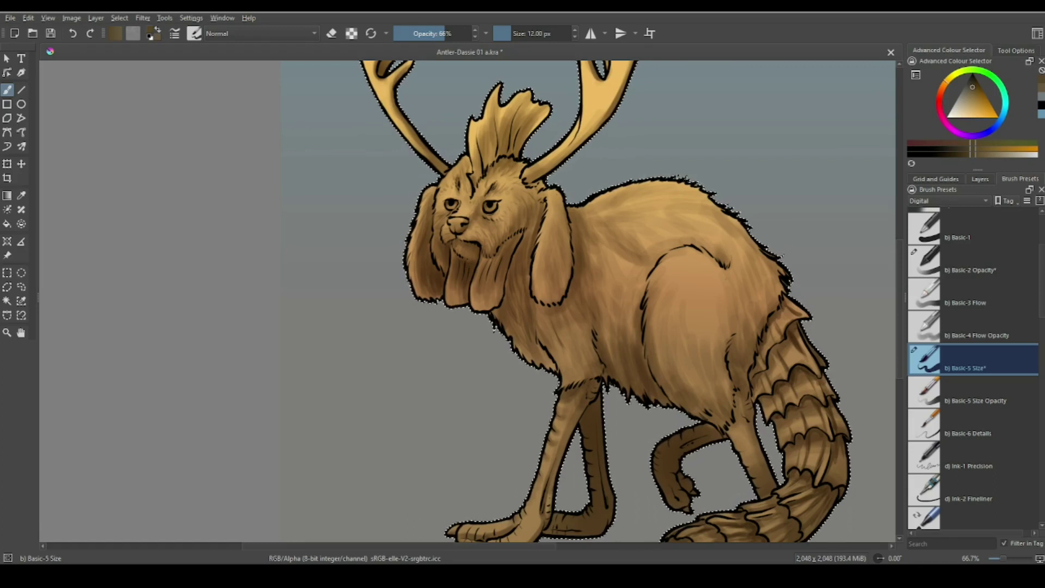
left_click_drag(582, 252, 467, 207)
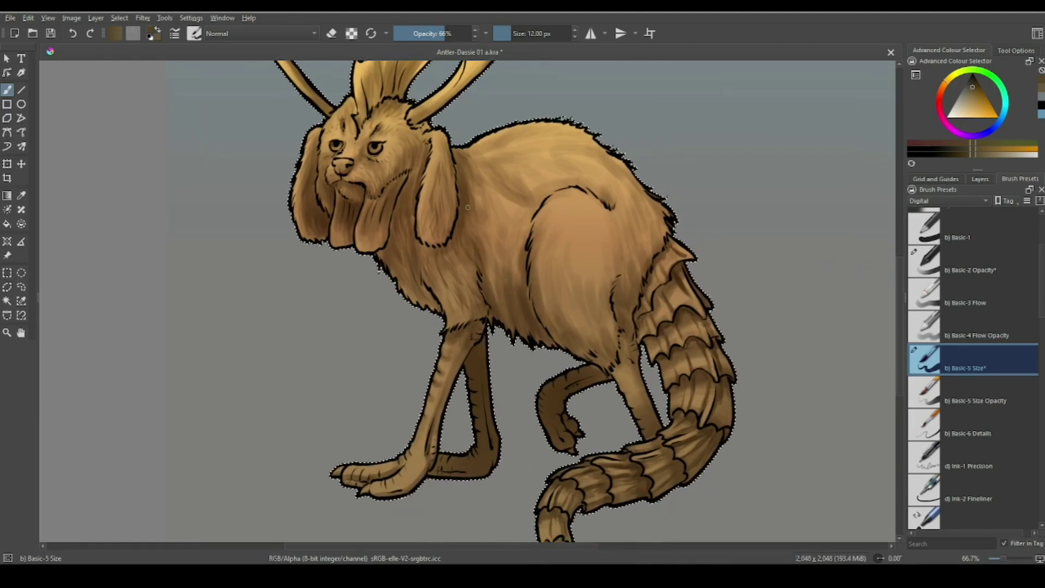
Step: Paint fur strokes over the back with a 16 px brush, save, and detail the haunch fur at 13 px and 36% opacity
key("bracketright")
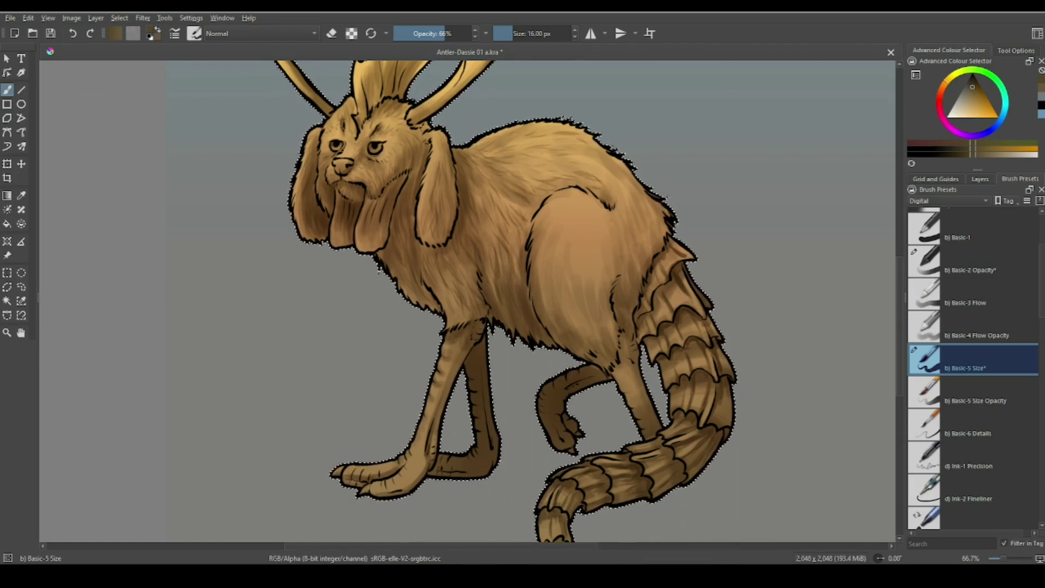
key("ctrl+s")
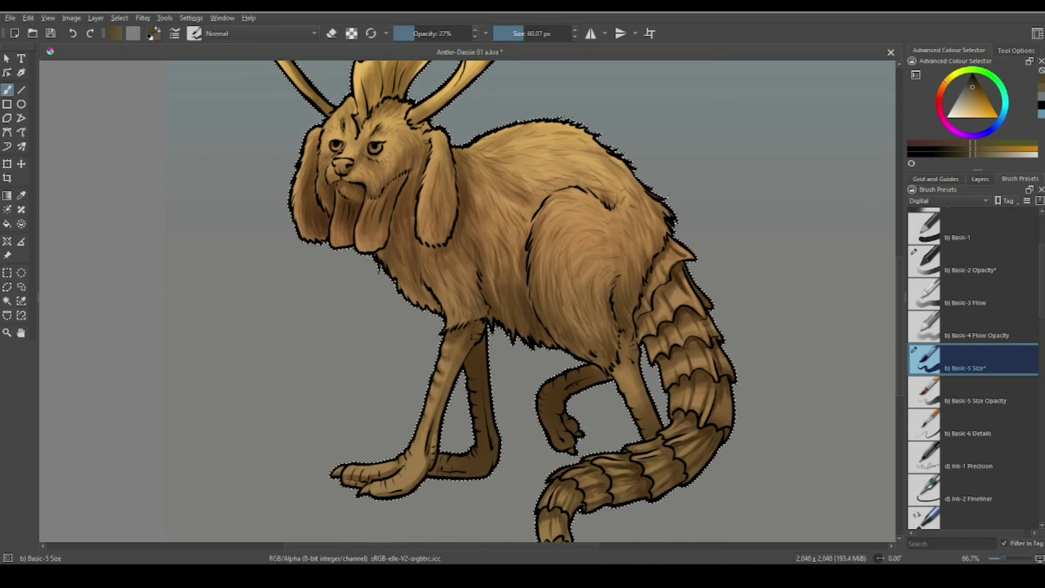
key("bracketleft")
key("bracketleft")
key("bracketleft")
key("o")
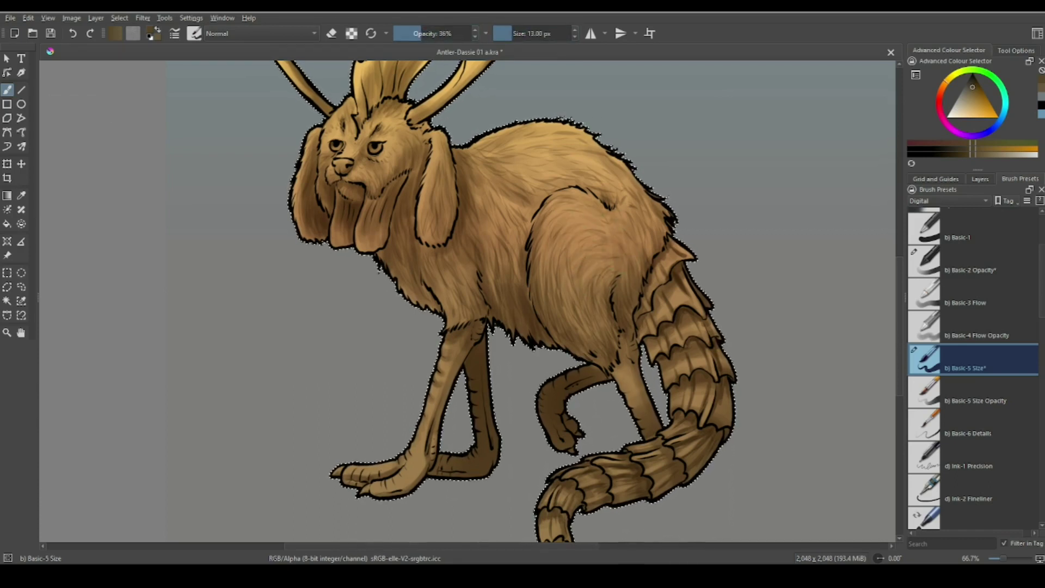
key("e")
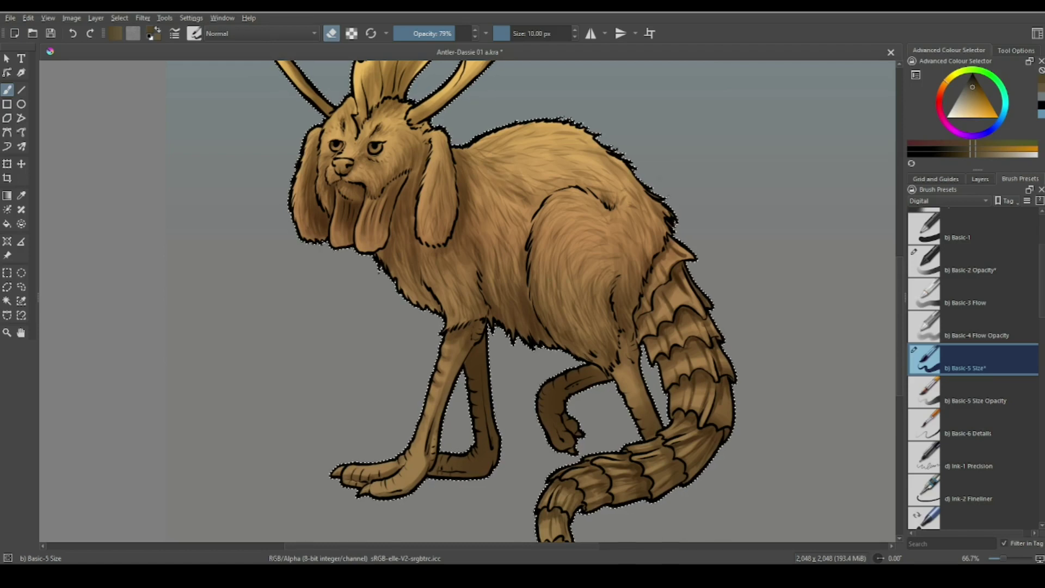
Step: Refine the shading on the front legs and toes with an 8 px brush at 79% opacity, erasing highlights between the folds
scroll(605, 291, "up", 2)
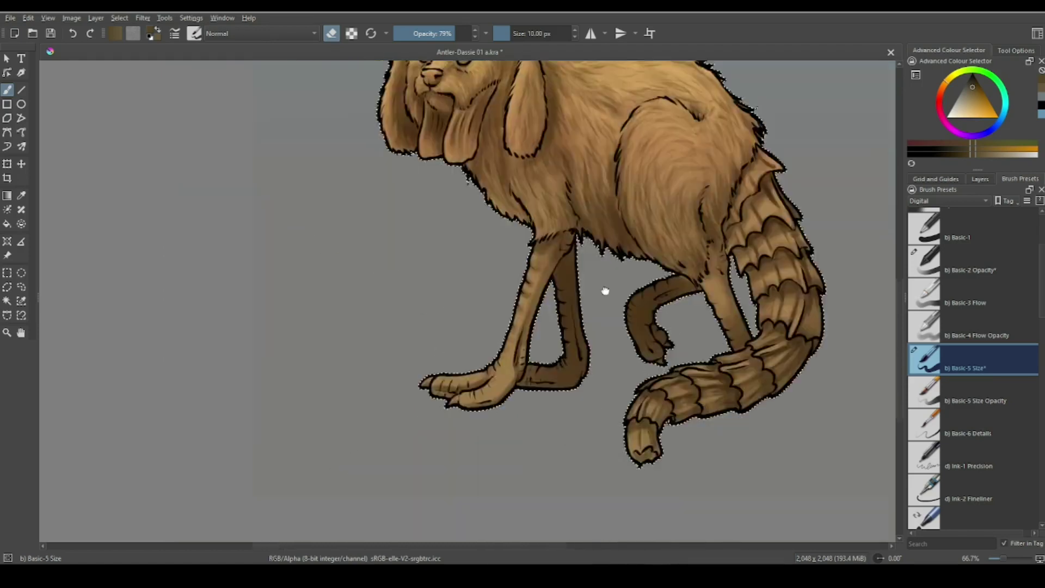
key("e")
mouse_move(603, 250)
left_mouse_down()
mouse_move(581, 302)
mouse_move(569, 224)
left_mouse_up()
key("bracketleft")
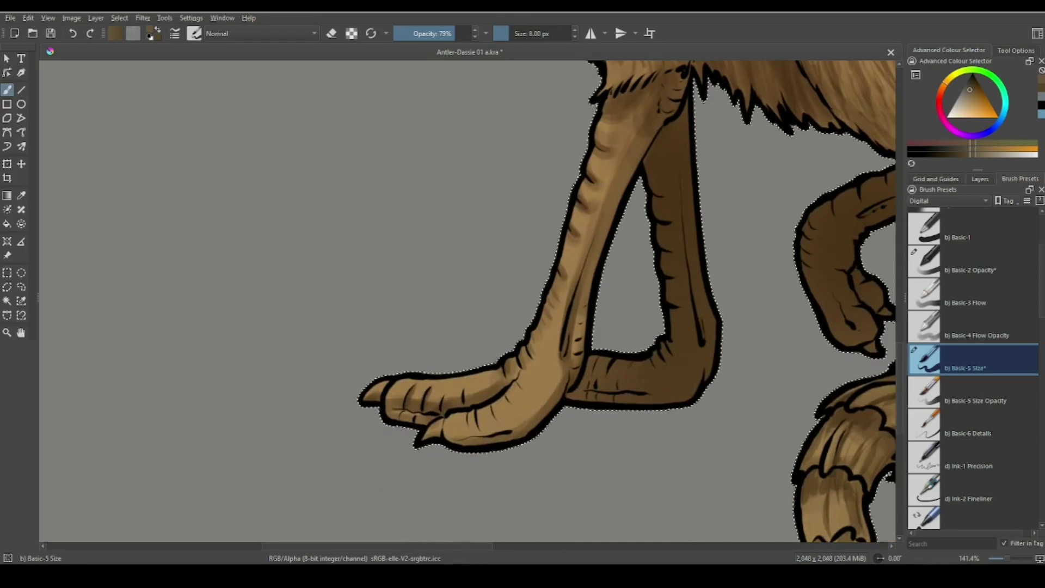
left_click_drag(475, 409, 503, 405)
left_click_drag(443, 436, 469, 439)
key("e")
left_click_drag(585, 335, 499, 401)
left_click_drag(516, 277, 501, 324)
mouse_move(567, 243)
left_mouse_down()
mouse_move(593, 297)
mouse_move(587, 343)
left_mouse_up()
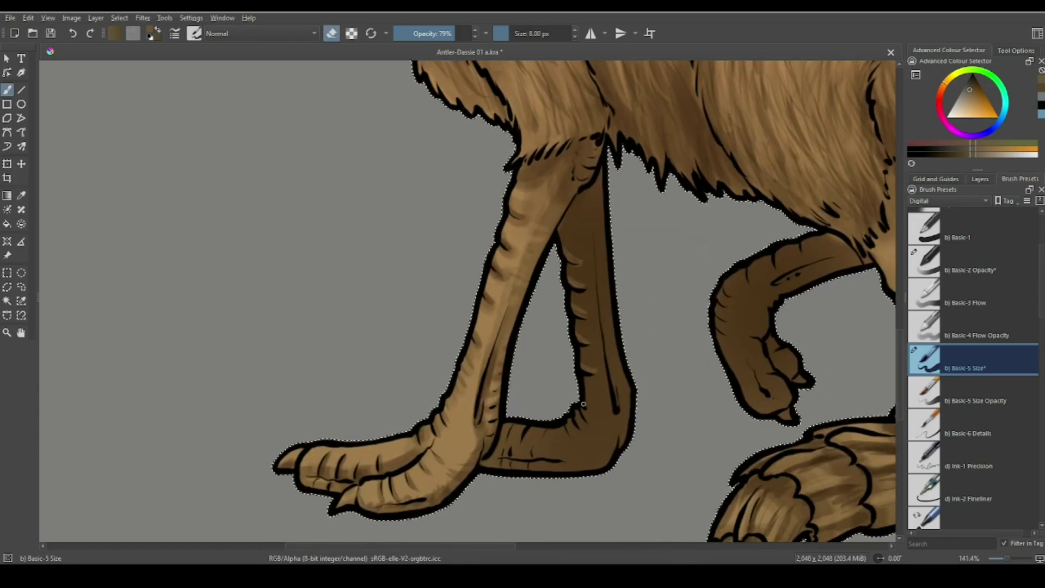
left_click_drag(523, 300, 353, 321)
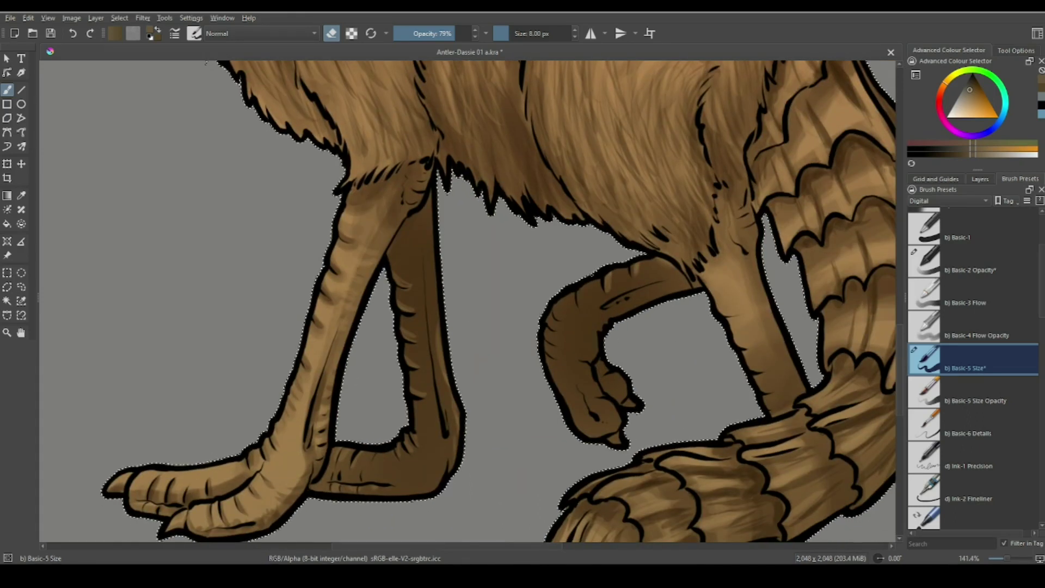
Step: Sample a dark brown from the far front leg and deepen the shadows on both far legs and feet
key("e")
key("d")
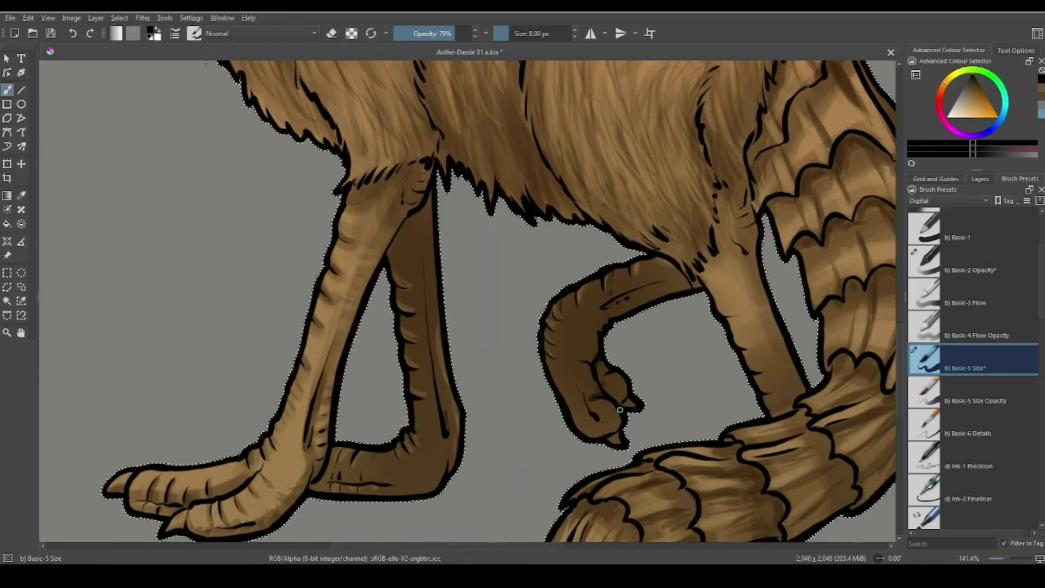
left_click(406, 320, "ctrl")
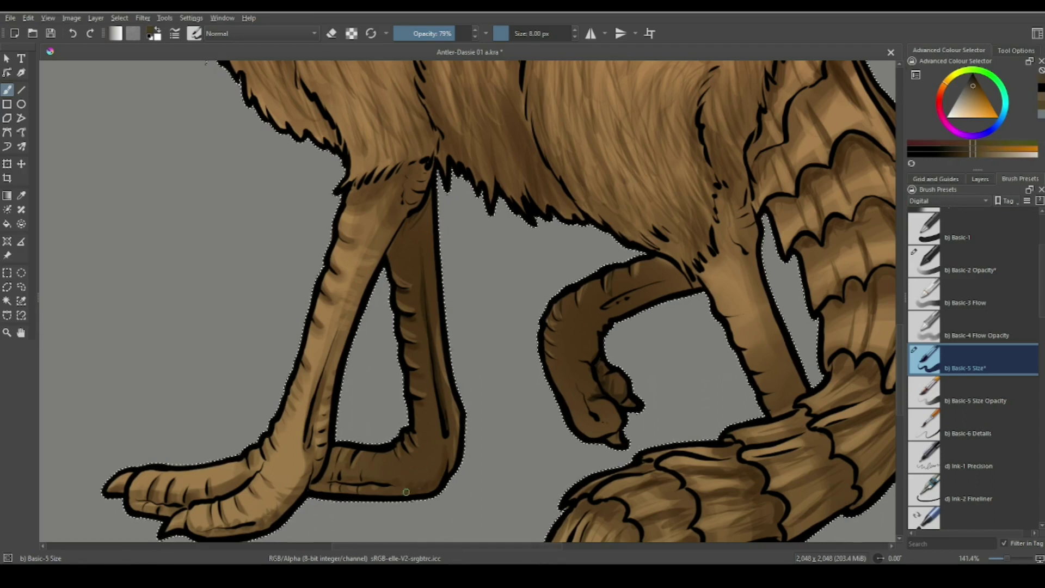
scroll(631, 312, "right", 3)
scroll(631, 312, "down", 2)
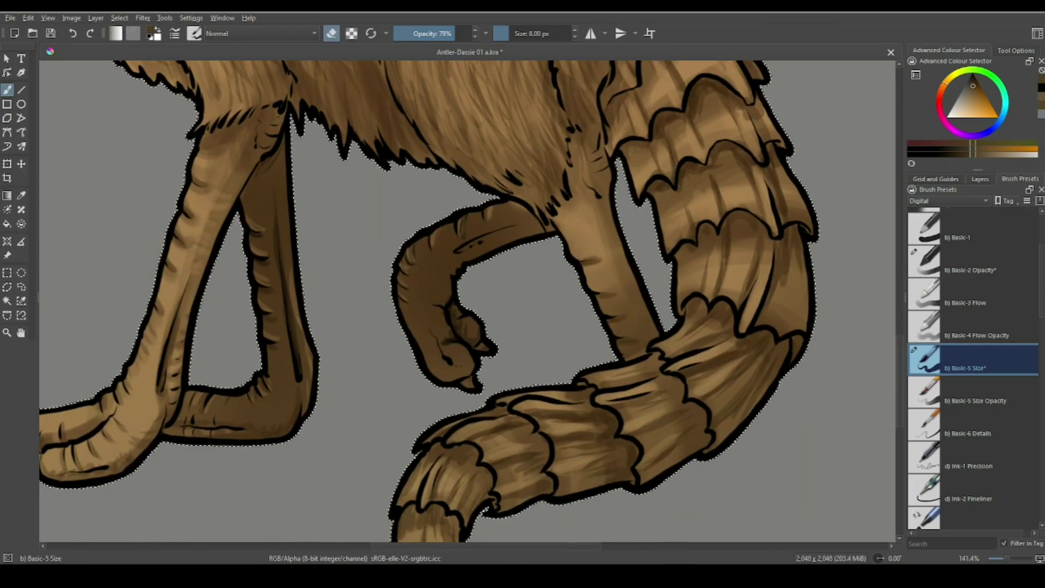
Step: Erase highlights between the folds of the near hind leg with an 8 px brush at 100% opacity
scroll(659, 453, "up", 4)
key("o")
key("o")
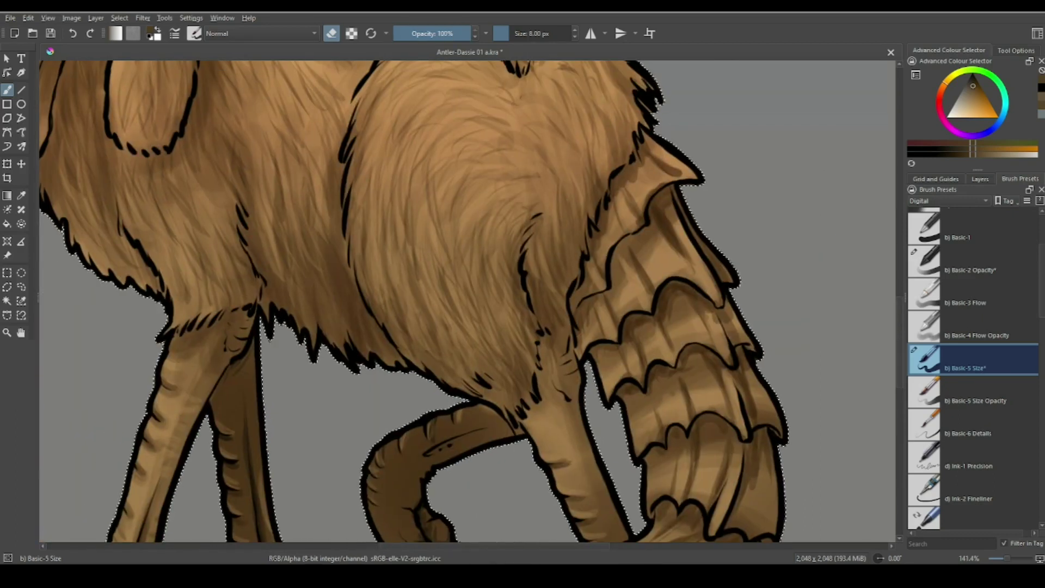
scroll(469, 300, "down", 2)
scroll(469, 300, "up", 1)
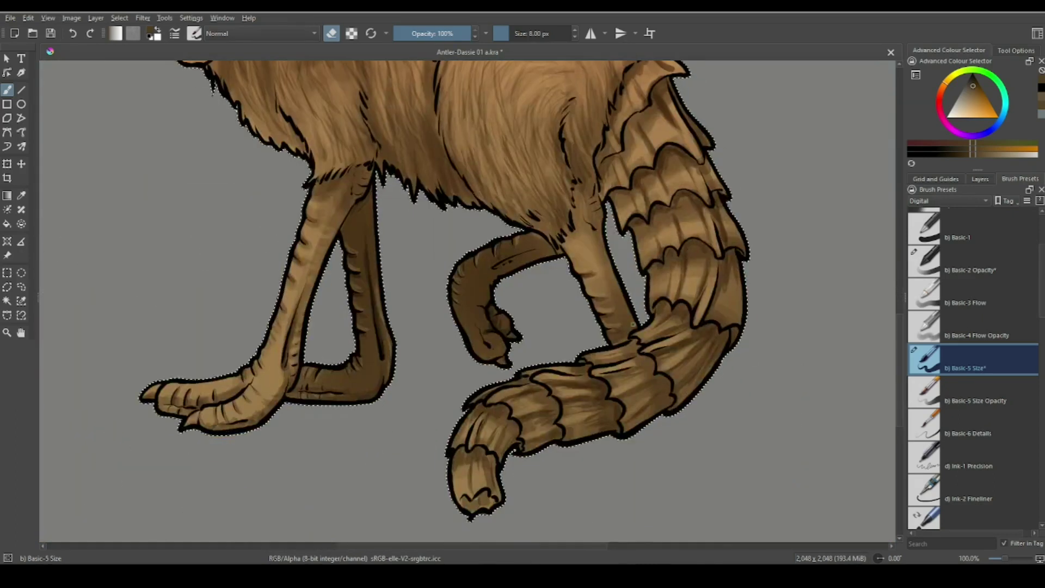
Step: Shade the antlers with brown strokes using the 8 px brush at 43% opacity, sampling the brown from the near antler and erasing where needed
scroll(633, 325, "up", 10)
key("i")
key("i")
key("i")
key("i")
key("i")
key("e")
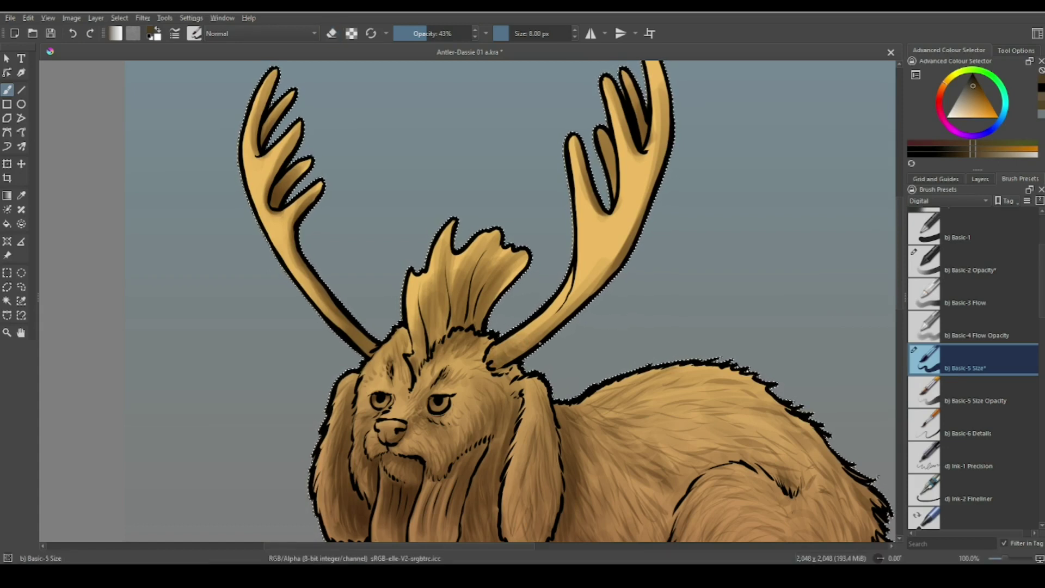
left_click_drag(627, 116, 619, 214)
key("e")
left_click(658, 270, "ctrl")
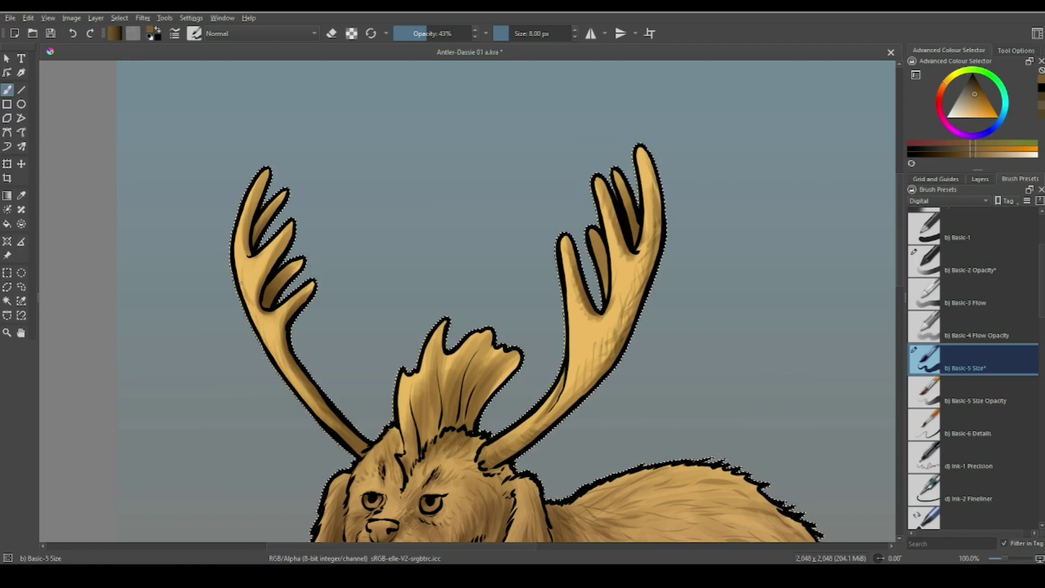
key("e")
key("e")
key("e")
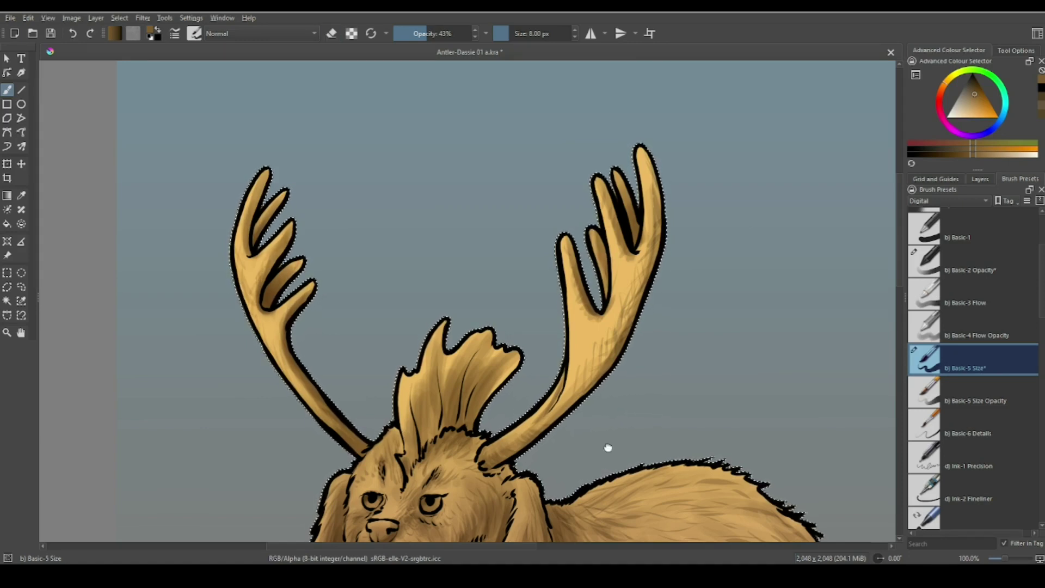
Step: Pick a darker brown and deepen the eyes and facial fur, erasing stray shading and setting the brush to 4 px at 91% opacity
left_click_drag(608, 448, 723, 276)
key("d")
key("e")
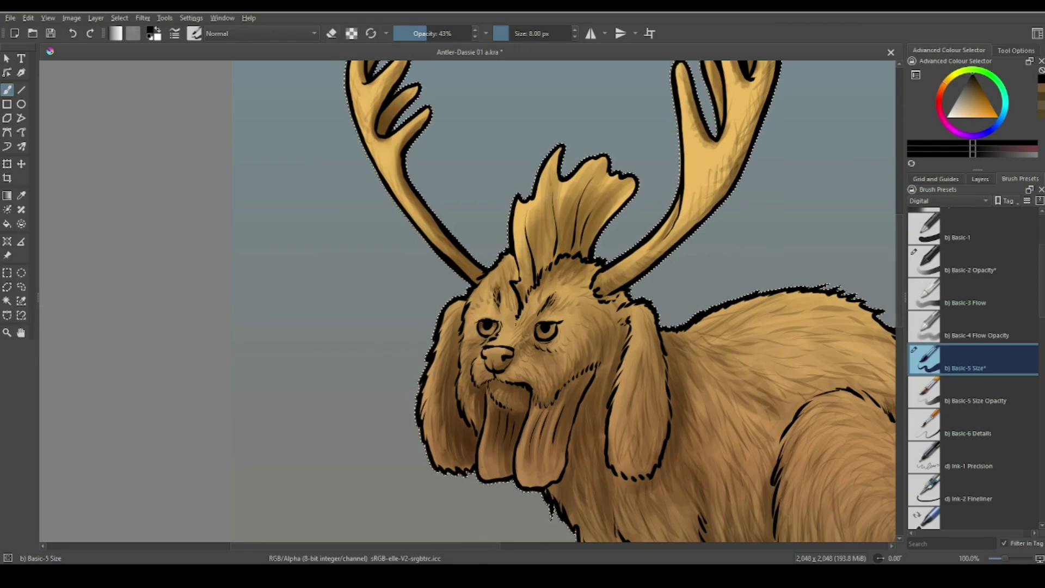
left_click(975, 90)
left_click(978, 87)
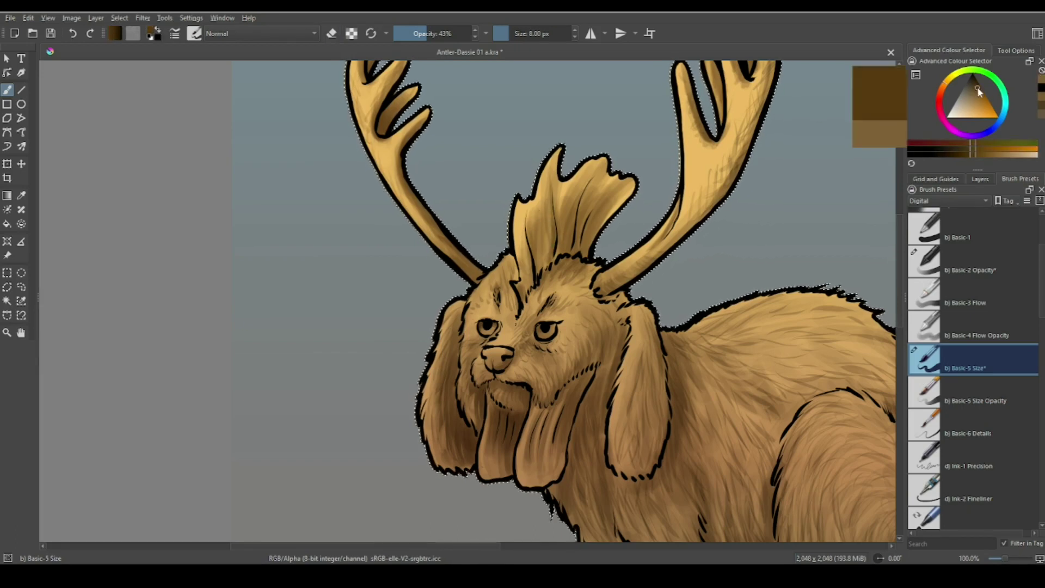
scroll(487, 393, "up", 3)
left_click_drag(483, 265, 502, 267)
key("e")
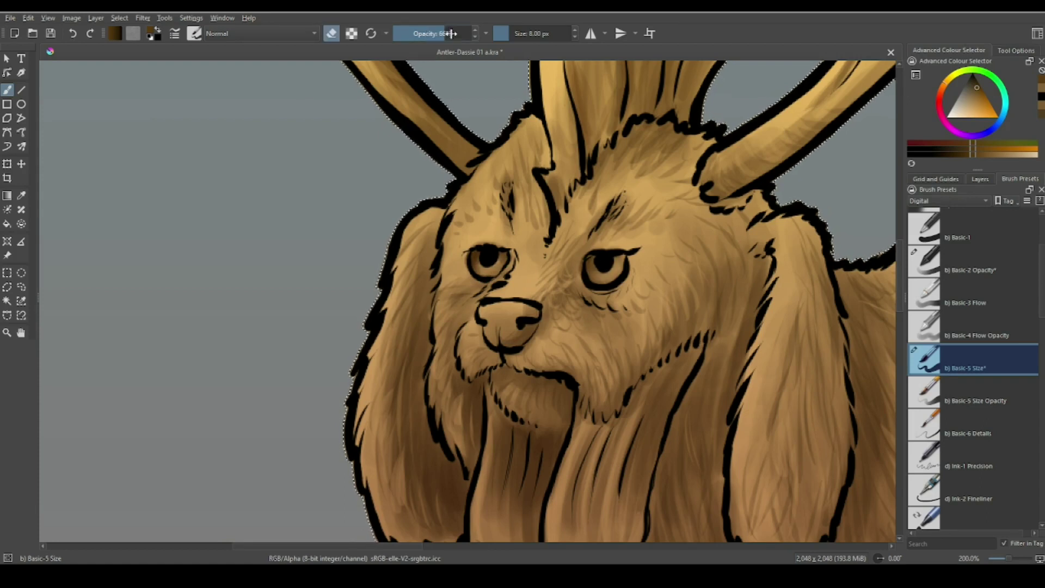
left_click_drag(483, 265, 502, 267)
key("e")
key("e")
left_click_drag(715, 426, 704, 400)
key("e")
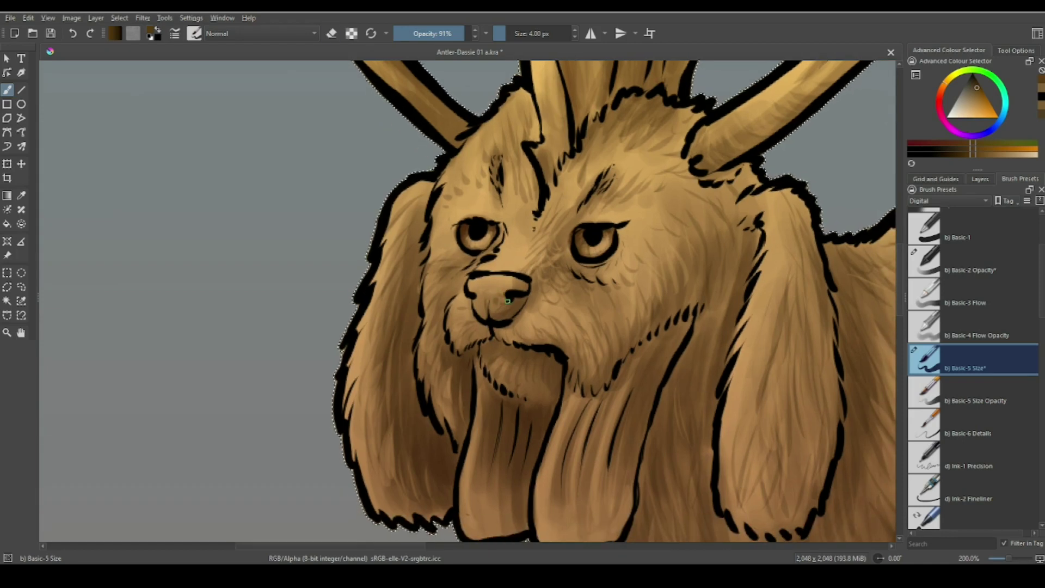
Step: Detail the nose, muzzle, cheek and fur around the eyes with fine 4 px strokes, erasing small highlights between them
mouse_move(490, 298)
left_mouse_down()
mouse_move(482, 317)
mouse_move(477, 308)
mouse_move(530, 321)
left_mouse_up()
left_click_drag(585, 275, 618, 279)
left_click_drag(617, 222, 636, 235)
left_click_drag(625, 258, 634, 264)
left_click_drag(619, 214, 647, 235)
mouse_move(622, 232)
left_mouse_down()
mouse_move(638, 246)
mouse_move(631, 215)
left_mouse_up()
left_click_drag(654, 155, 611, 263)
left_click_drag(525, 277, 516, 234)
left_click_drag(582, 191, 553, 229)
key("e")
left_click_drag(462, 210, 460, 255)
left_click_drag(540, 319, 529, 325)
key("e")
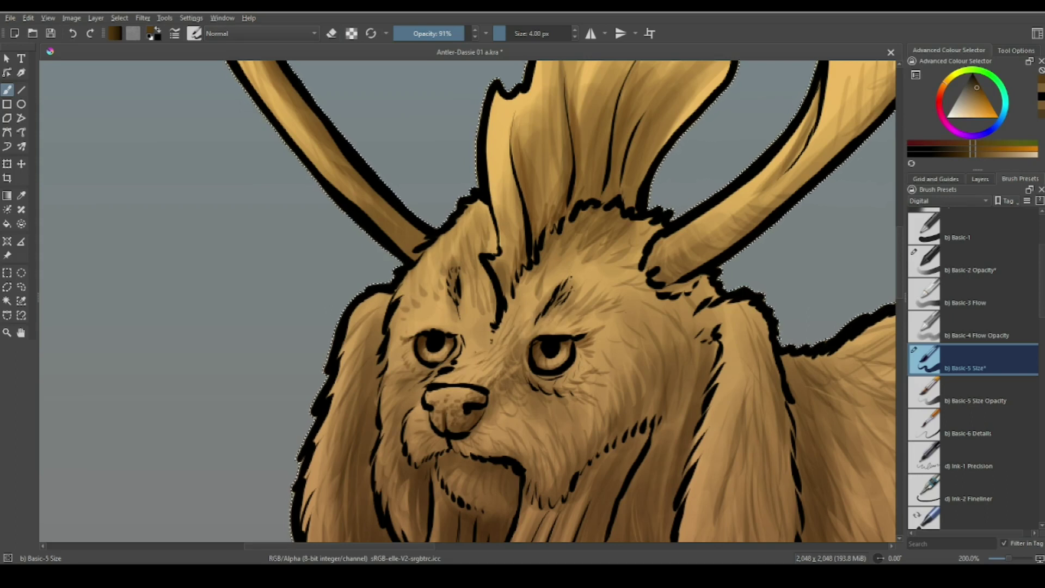
Step: Refine the shading on the hanging wattles below the chin with brush and eraser, and save the drawing
left_click_drag(525, 404, 577, 257)
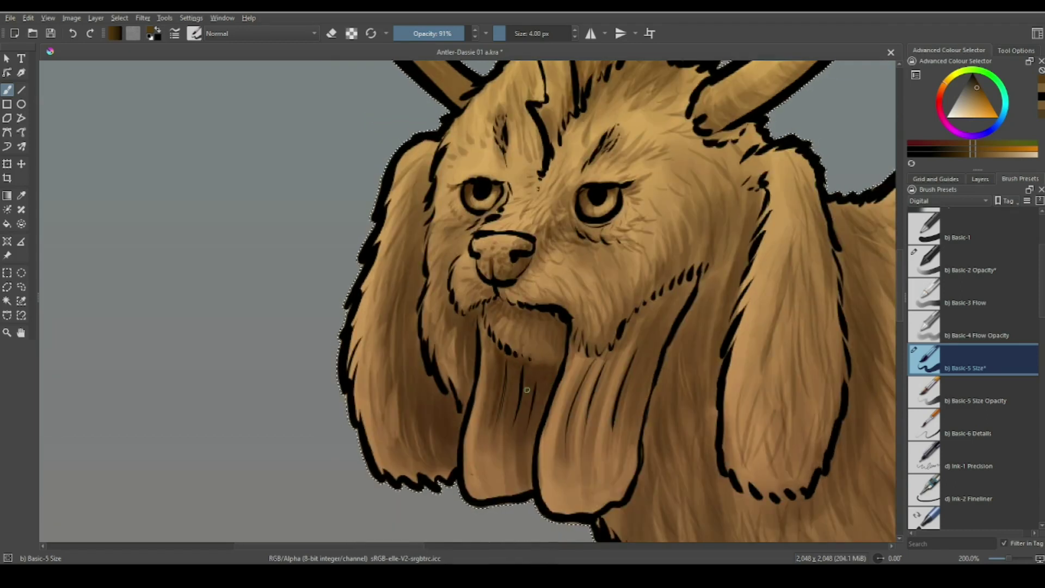
key("e")
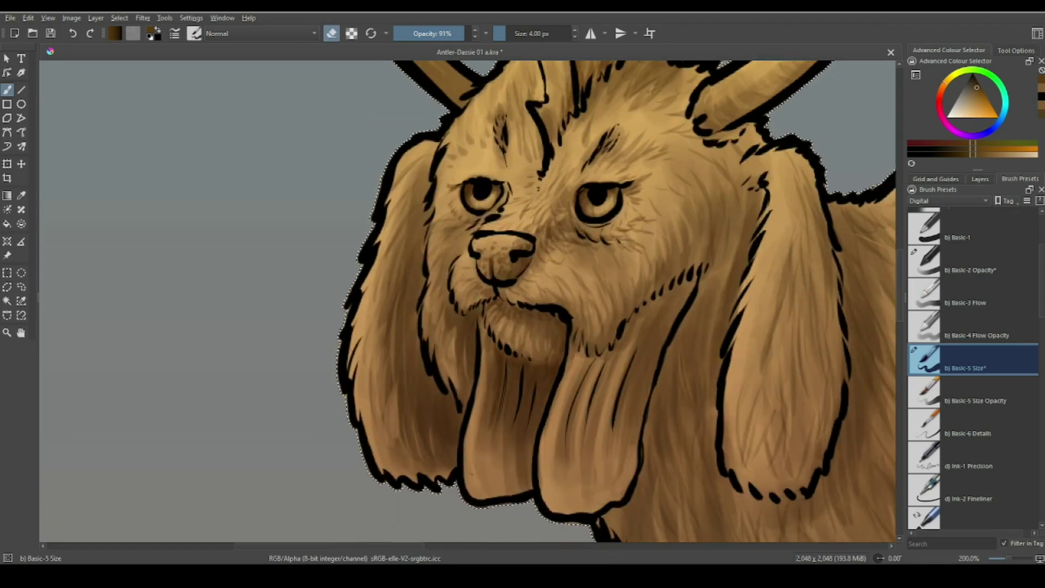
key("e")
key("2")
key("ctrl+s")
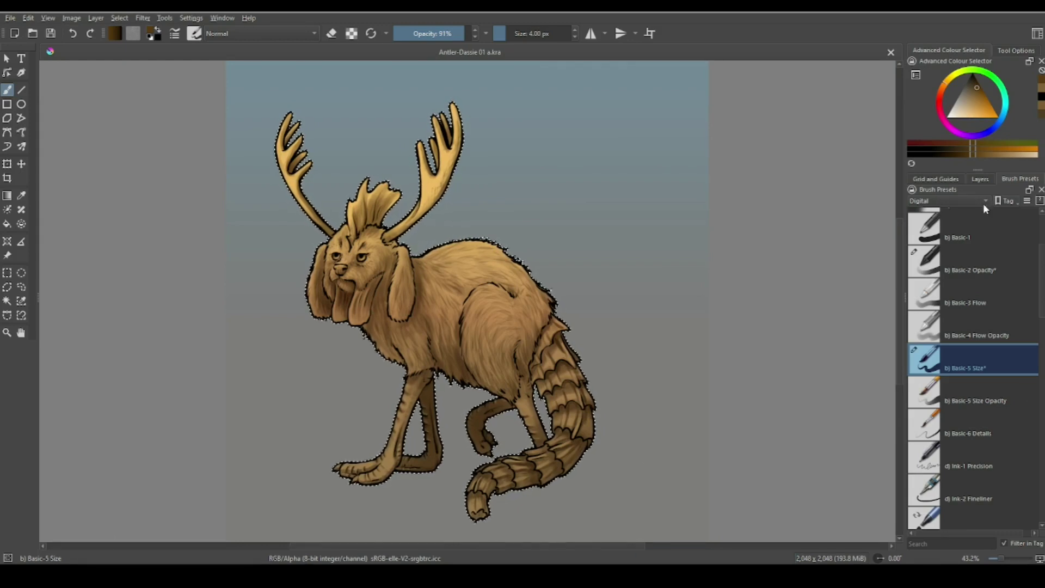
Step: Add a paint layer above Shades, set its blending mode to Overlay, and choose a pale cream colour
left_click(980, 179)
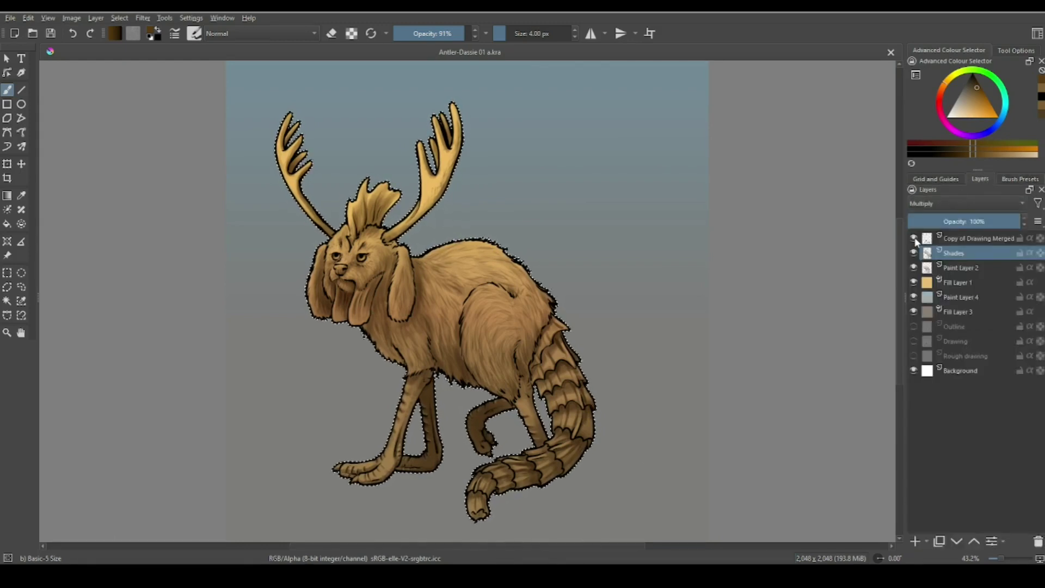
left_click(915, 541)
left_click(966, 203)
left_click(958, 305)
left_click(976, 111)
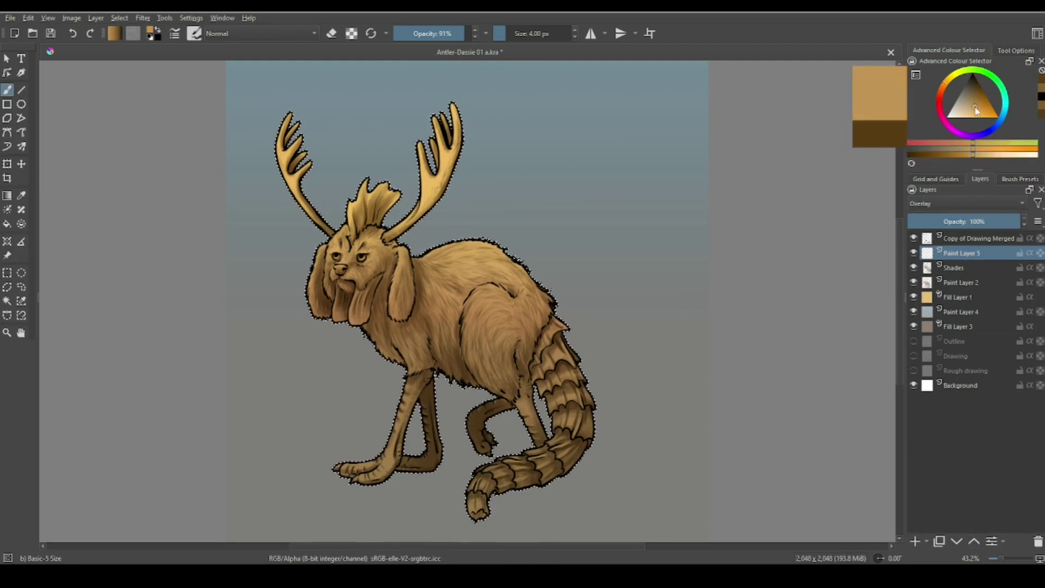
left_click(976, 113)
key("1")
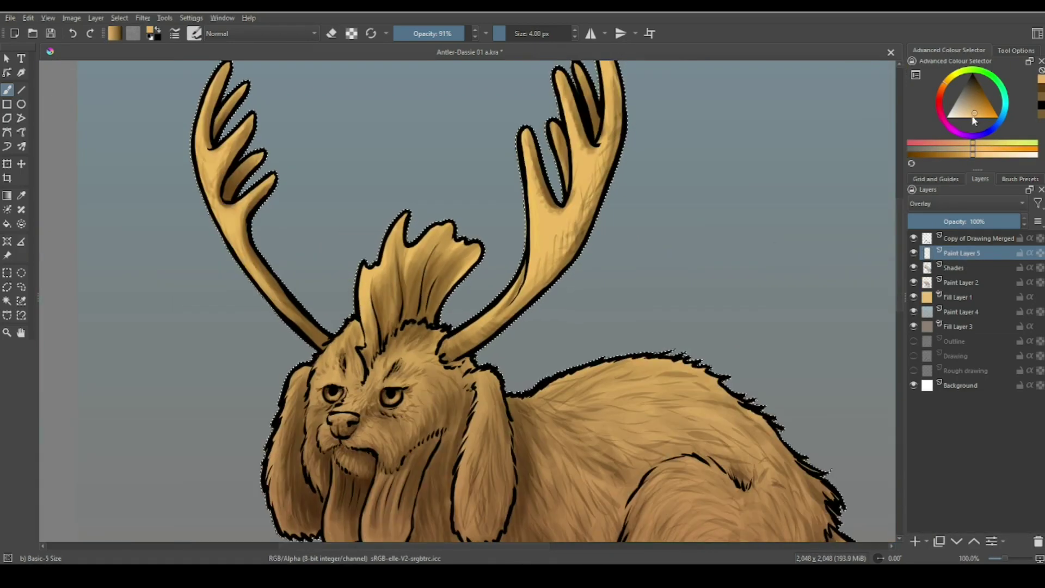
left_click(975, 119)
left_click(954, 117)
Step: Paint cream highlights along the edges of both antlers and the head crest with an 11 px brush
key("bracketright")
key("bracketright")
key("bracketright")
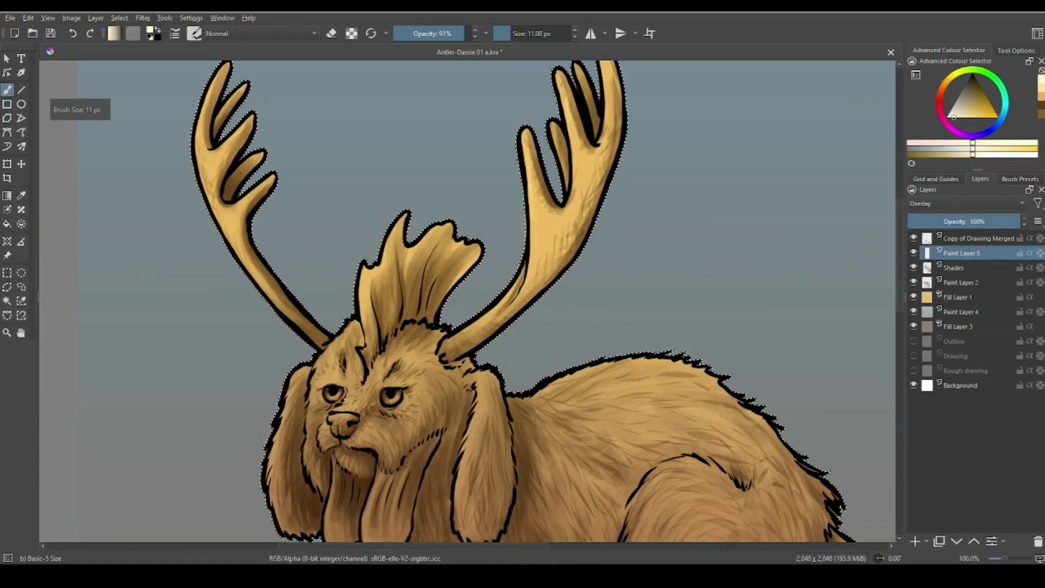
scroll(520, 301, "up", 2)
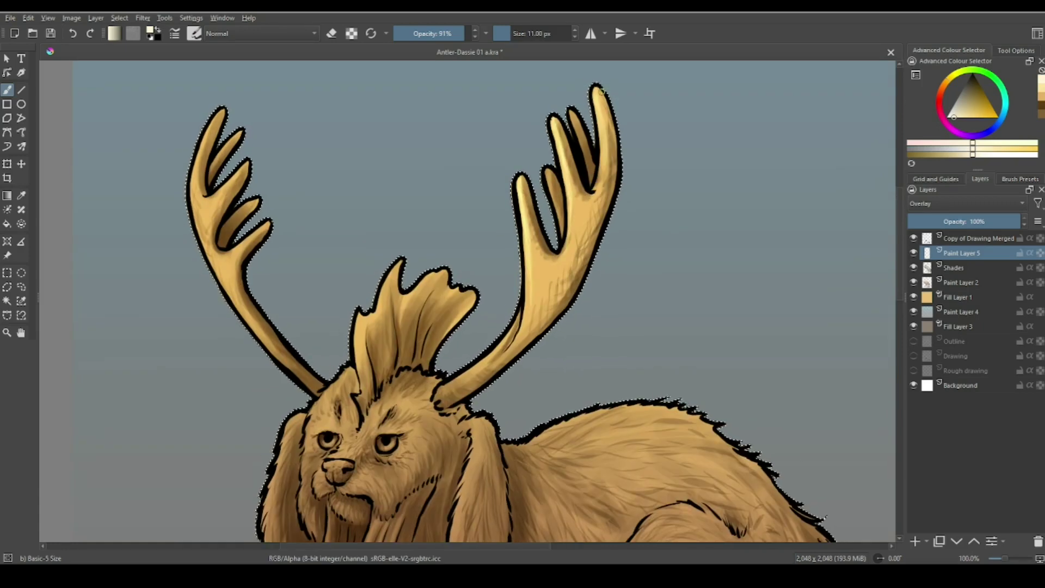
scroll(601, 92, "down", 4)
scroll(602, 92, "left", 6)
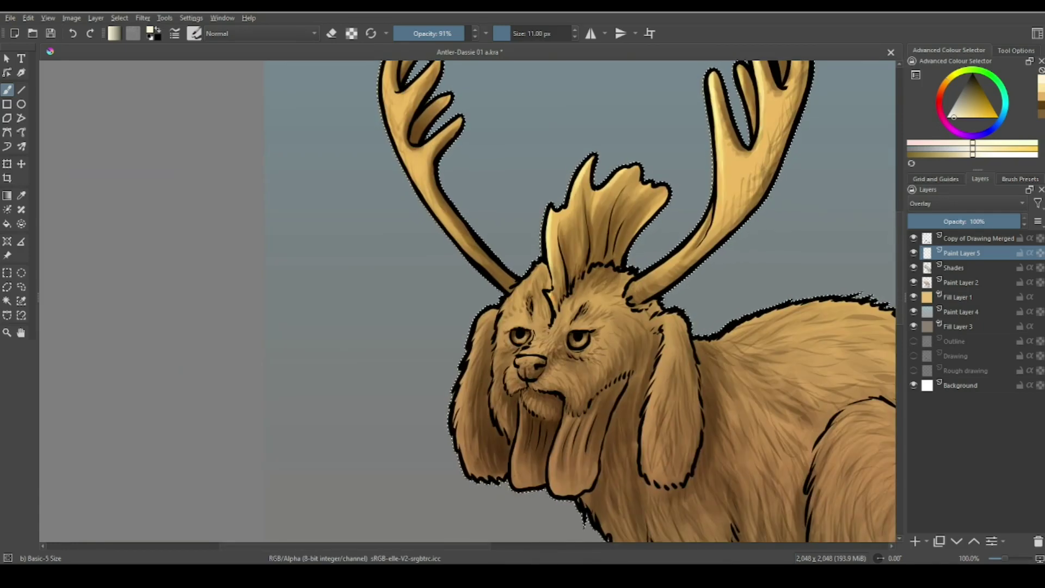
scroll(534, 163, "up", 2)
scroll(534, 163, "left", 3)
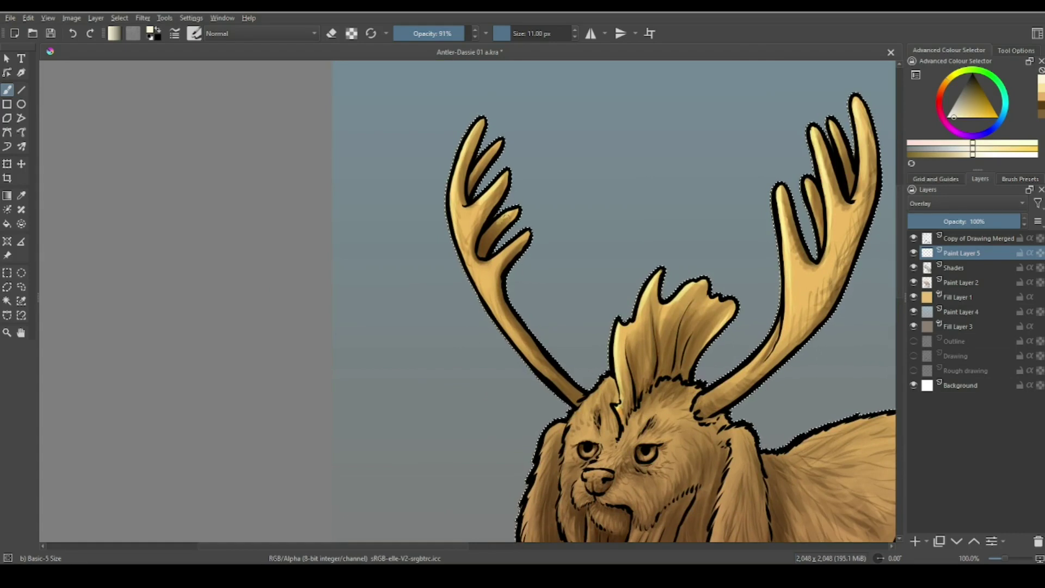
Step: Paint highlights on the face and nose, along the far wattle, and at the lower edge of the far ear
scroll(517, 242, "down", 4)
scroll(517, 243, "left", 1)
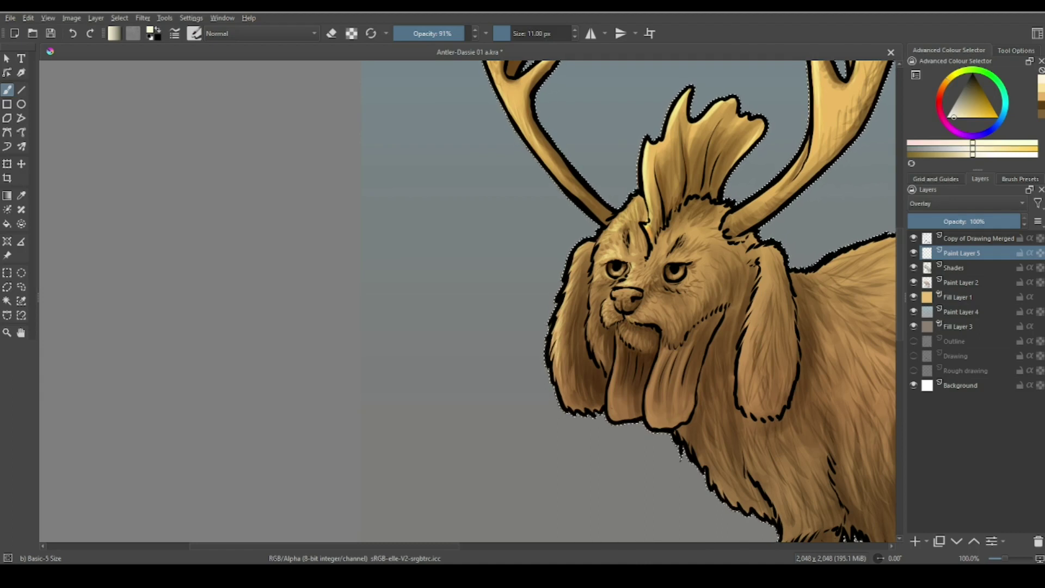
scroll(641, 301, "right", 2)
scroll(641, 300, "down", 1)
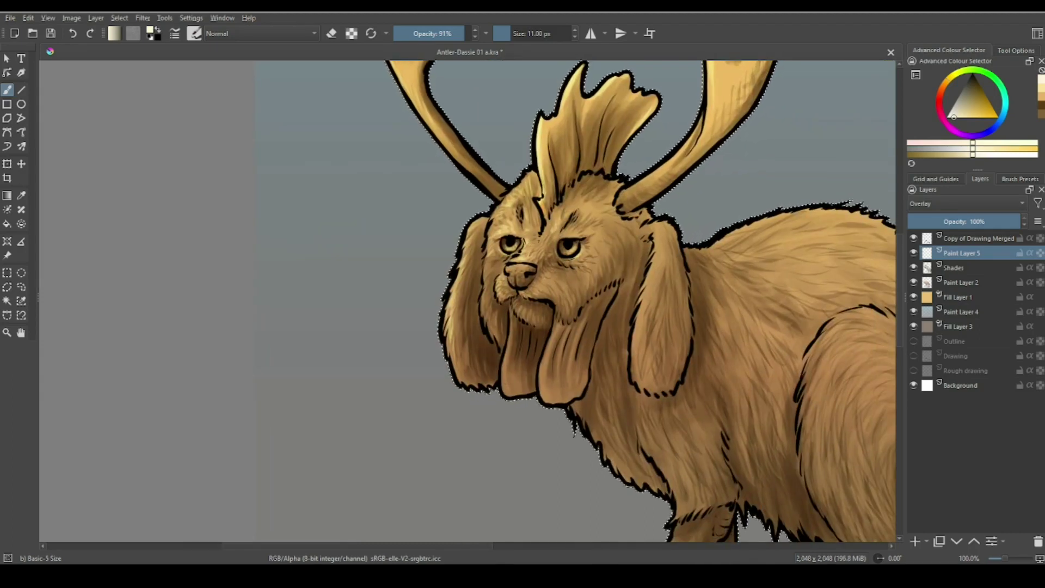
left_click_drag(508, 319, 509, 384)
left_click_drag(514, 353, 520, 395)
left_click_drag(454, 358, 455, 371)
left_click_drag(470, 374, 490, 393)
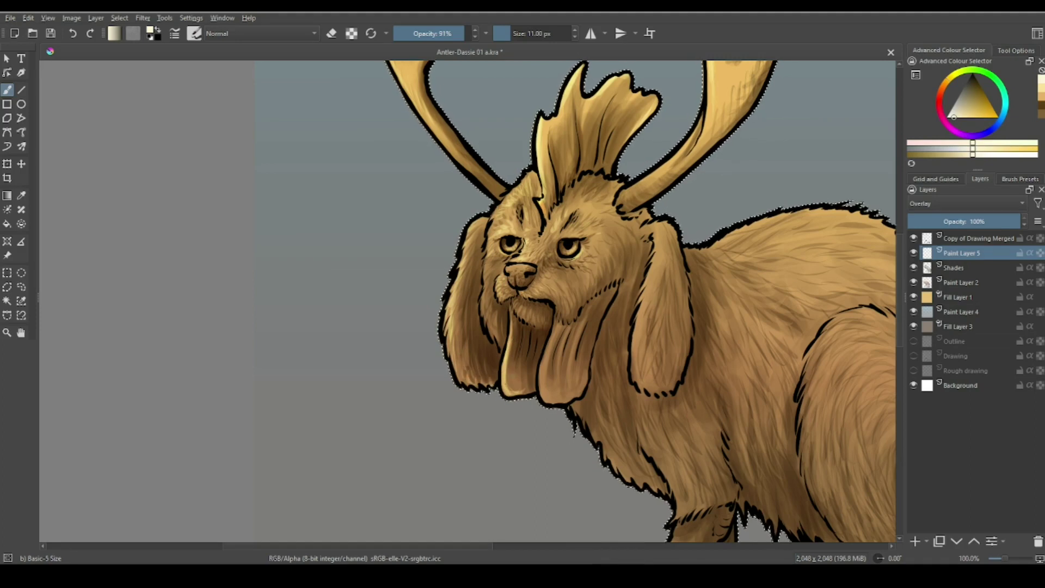
Step: Add fine highlight strokes around the eyes and down the fur at the far side of the face
key("ctrl+plus")
left_click_drag(561, 228, 583, 234)
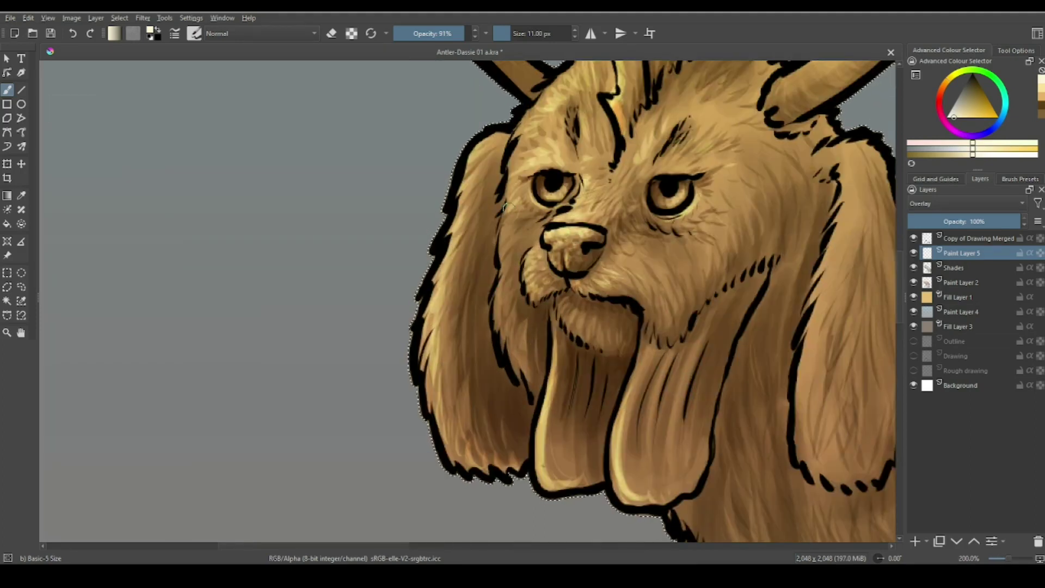
left_click_drag(505, 228, 497, 294)
left_click_drag(501, 275, 496, 351)
left_click_drag(512, 303, 519, 327)
key("1")
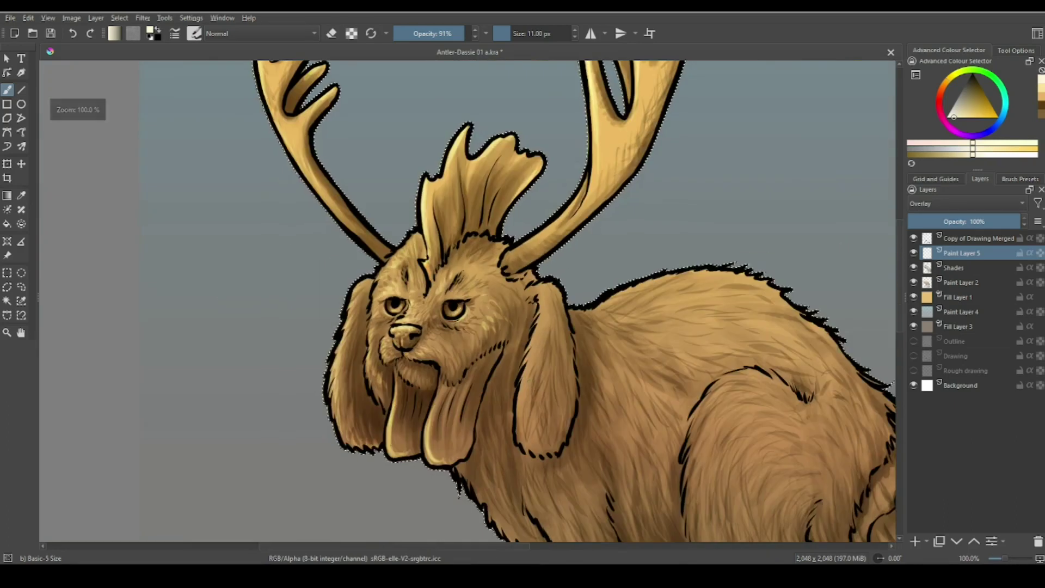
Step: Highlight the chest fur and the folds and toes of the near front leg, with the brush at 61% opacity
scroll(583, 350, "down", 5)
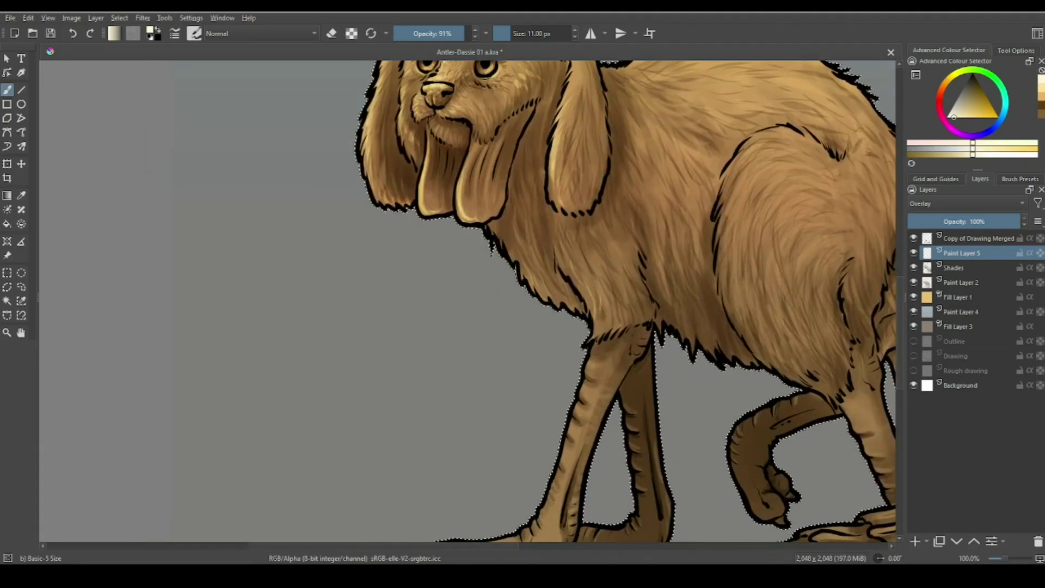
key("i")
key("i")
key("i")
key("i")
key("i")
left_click_drag(631, 266, 596, 389)
left_click_drag(596, 389, 634, 322)
key("o")
key("o")
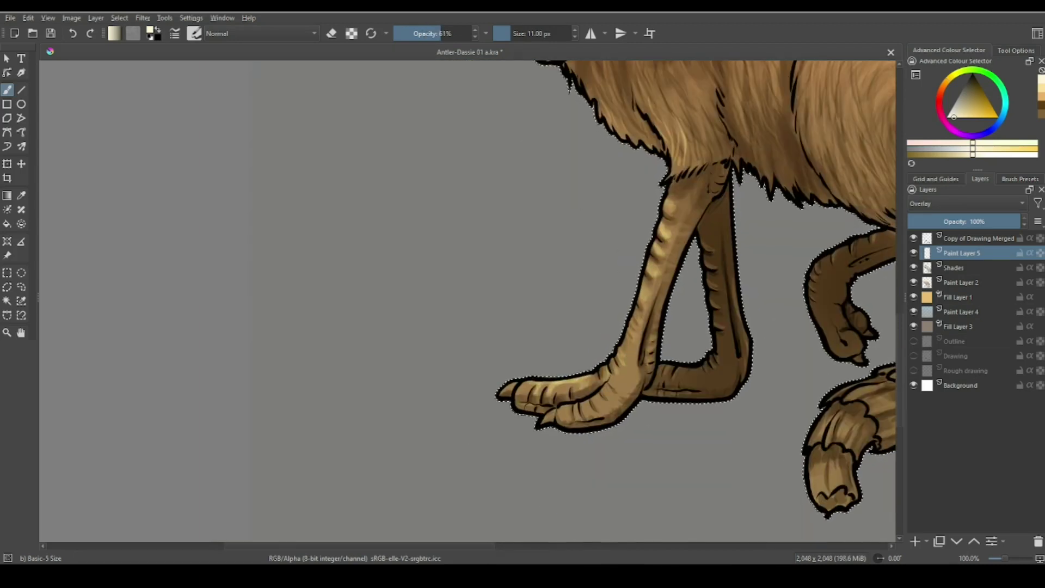
Step: Highlight the folds of the near hind leg and the haunch, back and near-ear fur, raising the brush opacity to 70%
left_click_drag(607, 363, 368, 347)
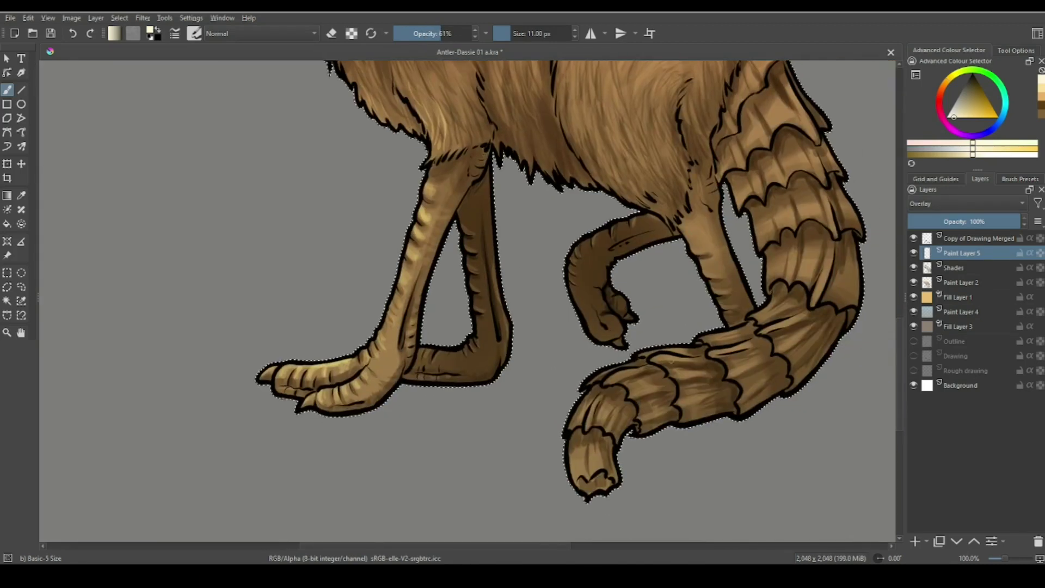
left_click_drag(714, 283, 700, 401)
left_click_drag(493, 251, 558, 360)
key("o")
mouse_move(656, 230)
left_mouse_down()
mouse_move(640, 291)
mouse_move(733, 425)
left_mouse_up()
left_click_drag(638, 185, 729, 177)
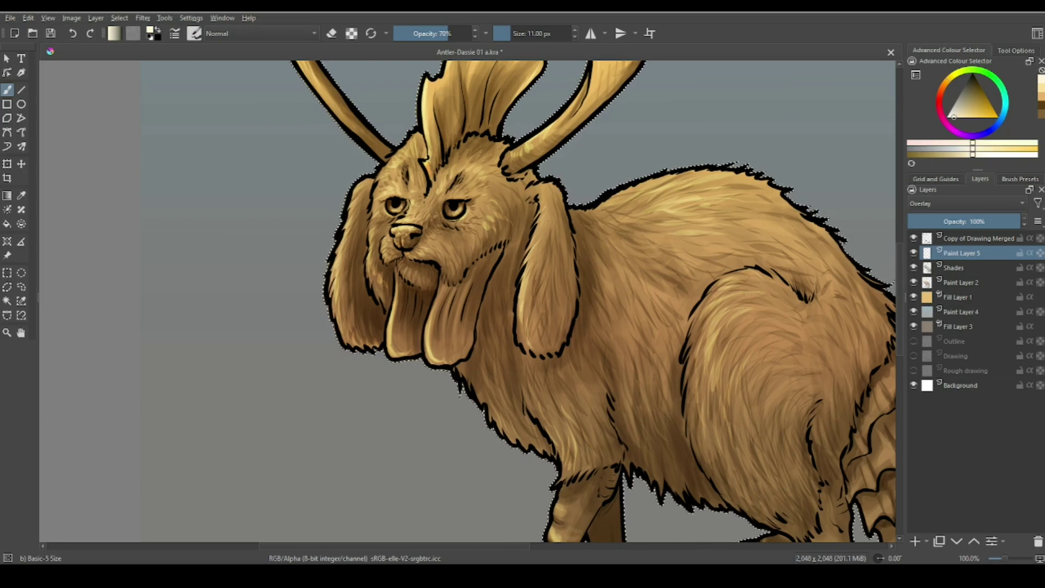
left_click_drag(534, 257, 435, 236)
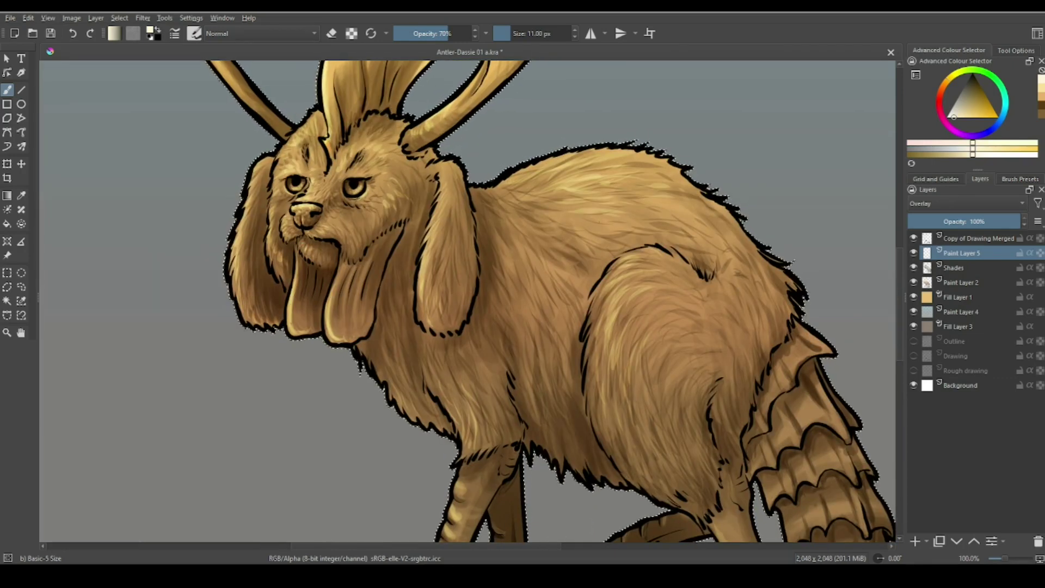
left_click_drag(468, 299, 437, 193)
Step: Paint highlights along the tail's scale segments from base to tip, reducing the brush to 9 px
left_click_drag(795, 328, 610, 241)
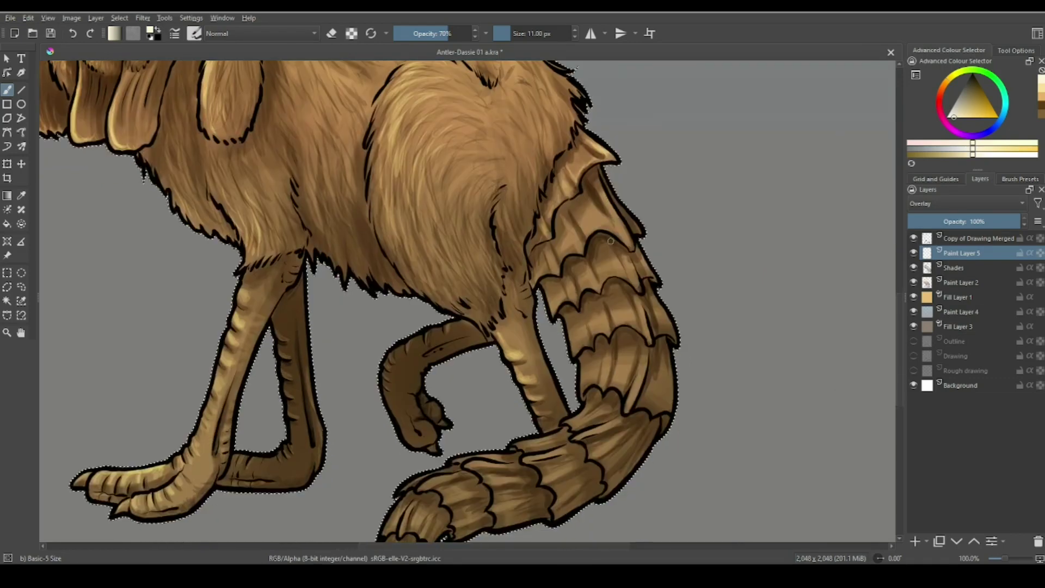
left_click_drag(468, 300, 446, 247)
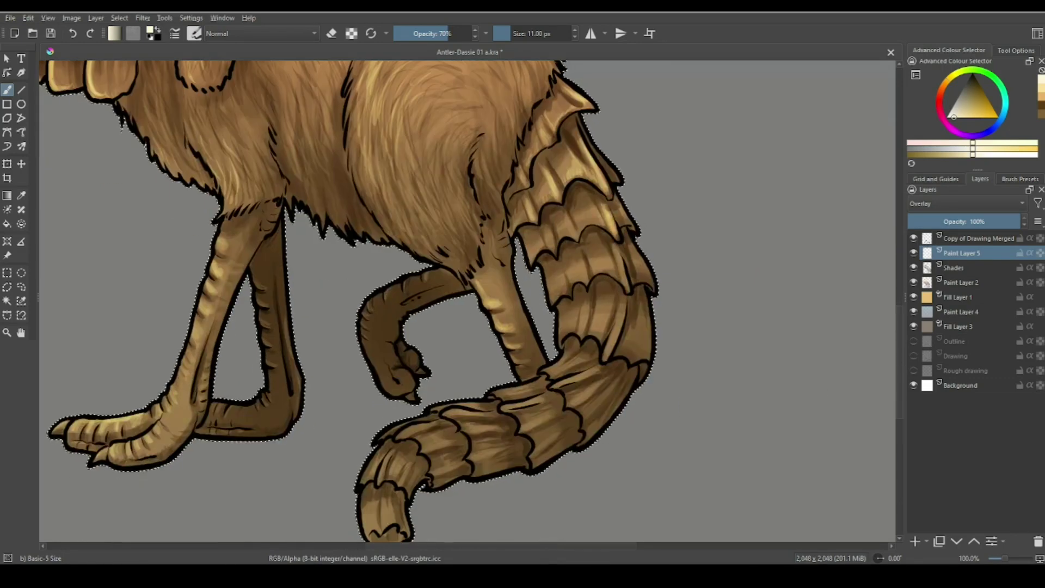
left_click_drag(614, 246, 633, 147)
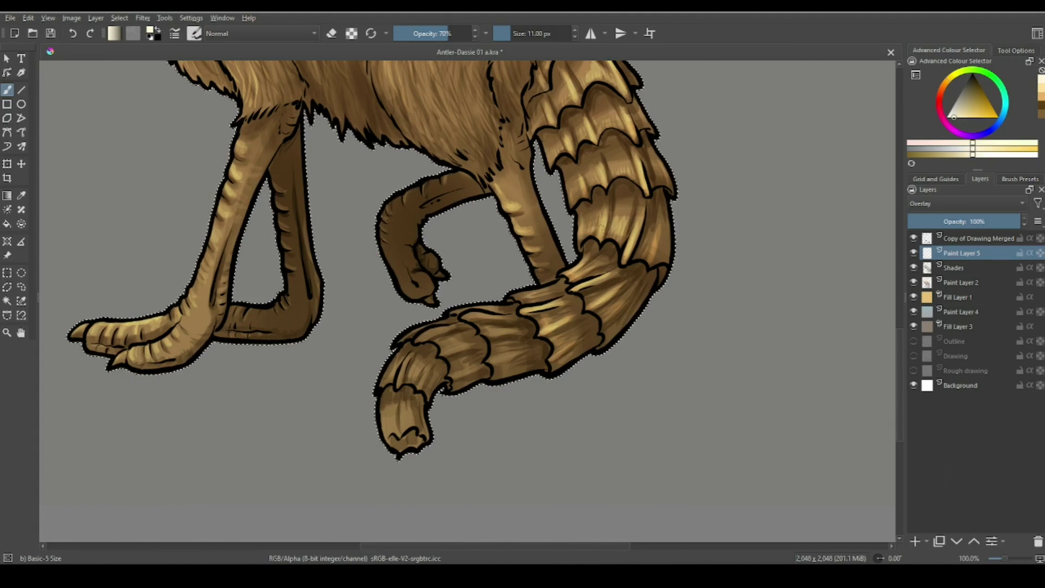
left_click_drag(586, 236, 698, 208)
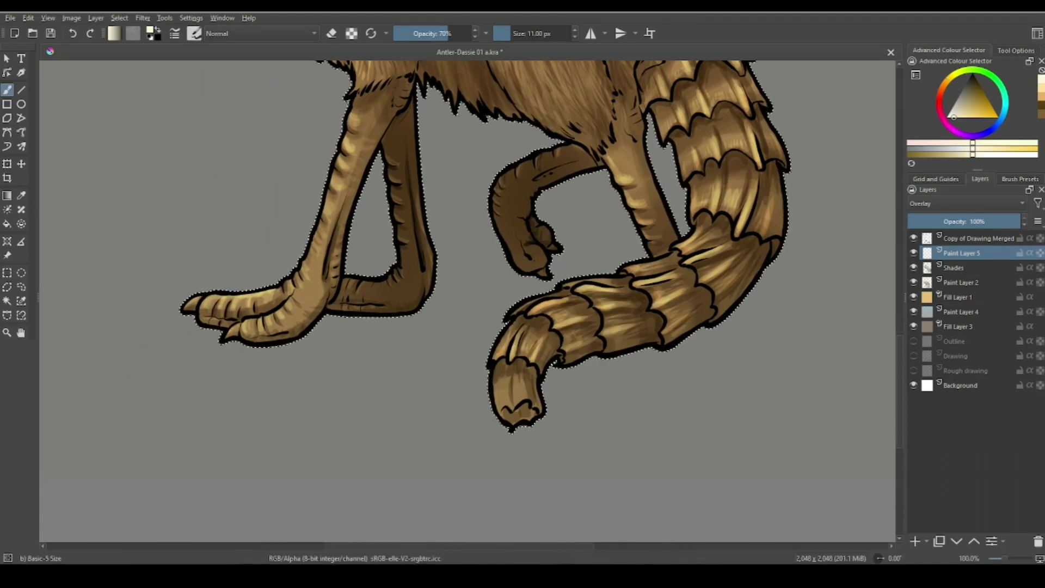
key("bracketleft")
Step: Save the drawing and rename the Overlay paint layer as Highlights
key("minus")
key("minus")
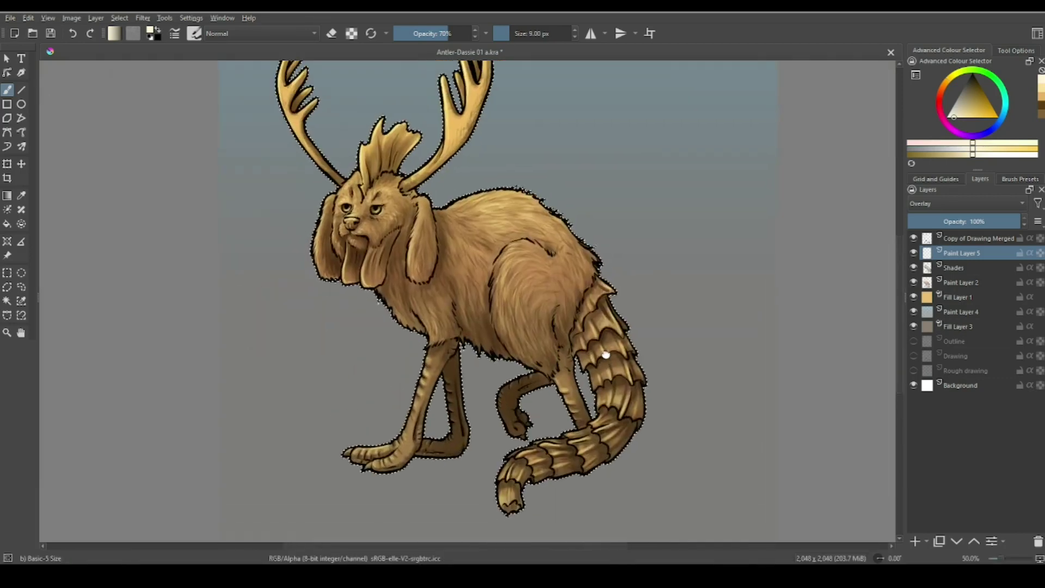
key("minus")
key("ctrl+s")
key("F2")
type("Highlights")
key("Return")
left_click(926, 541)
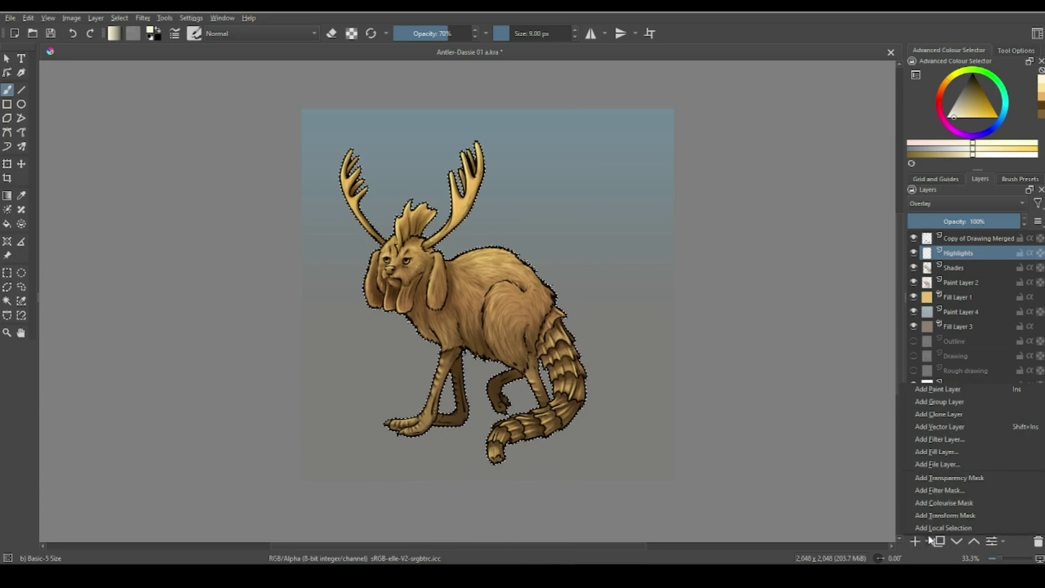
left_click(935, 453)
left_click(782, 147)
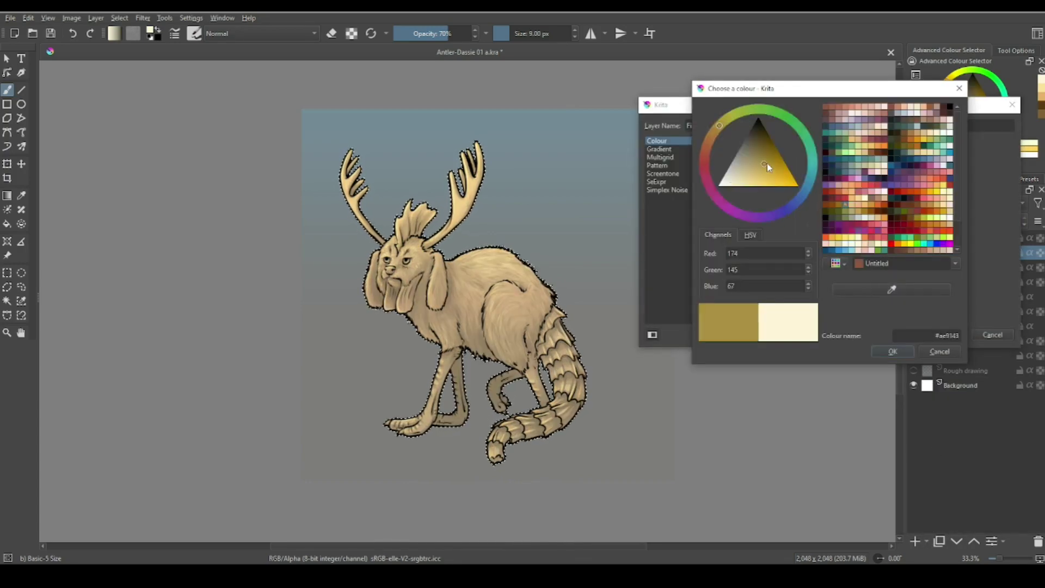
left_click(904, 237)
left_click(917, 231)
left_click(940, 352)
left_click(992, 334)
Step: Add a solid colour fill layer in red above the Highlights layer
left_click(926, 541)
left_click(935, 453)
left_click(781, 148)
left_click(782, 159)
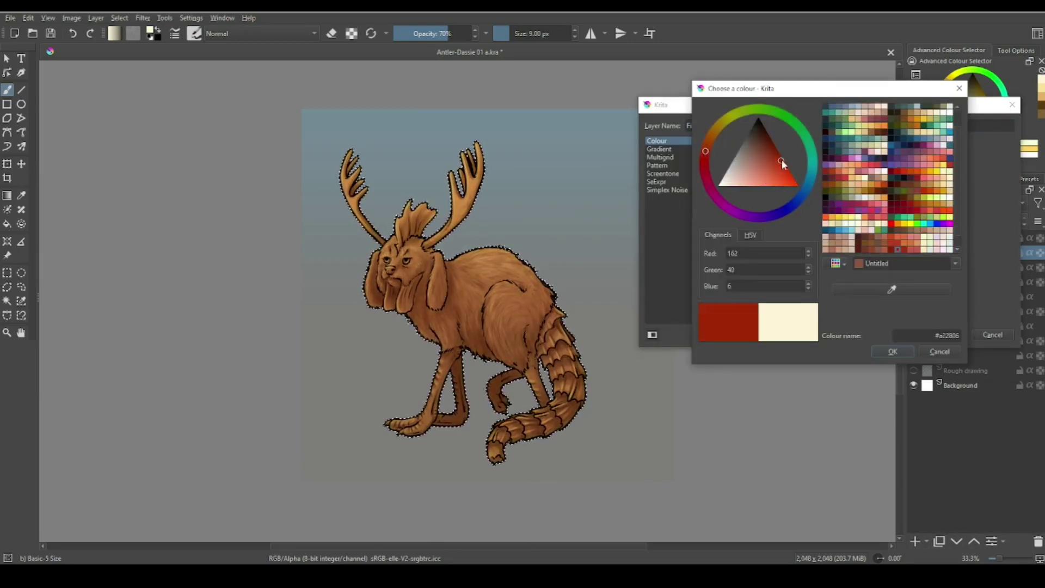
left_click(940, 351)
left_click(946, 334)
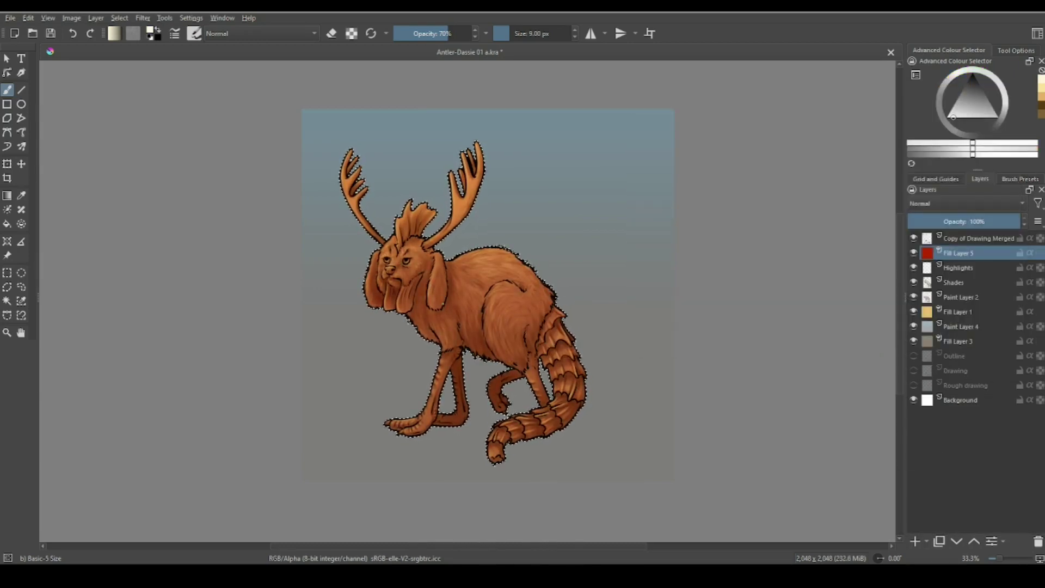
Step: Paint the red fill over the head crest, using a 41 px brush at 100% opacity
key("1")
scroll(468, 299, "up", 4)
key("bracketleft")
key("bracketleft")
key("bracketleft")
key("bracketright")
key("bracketright")
key("bracketright")
key("bracketright")
key("bracketright")
key("bracketright")
key("bracketright")
key("bracketright")
key("o")
key("o")
key("o")
left_click_drag(563, 289, 487, 341)
Step: Set the red fill layer's blending mode to Colour
left_click(967, 203)
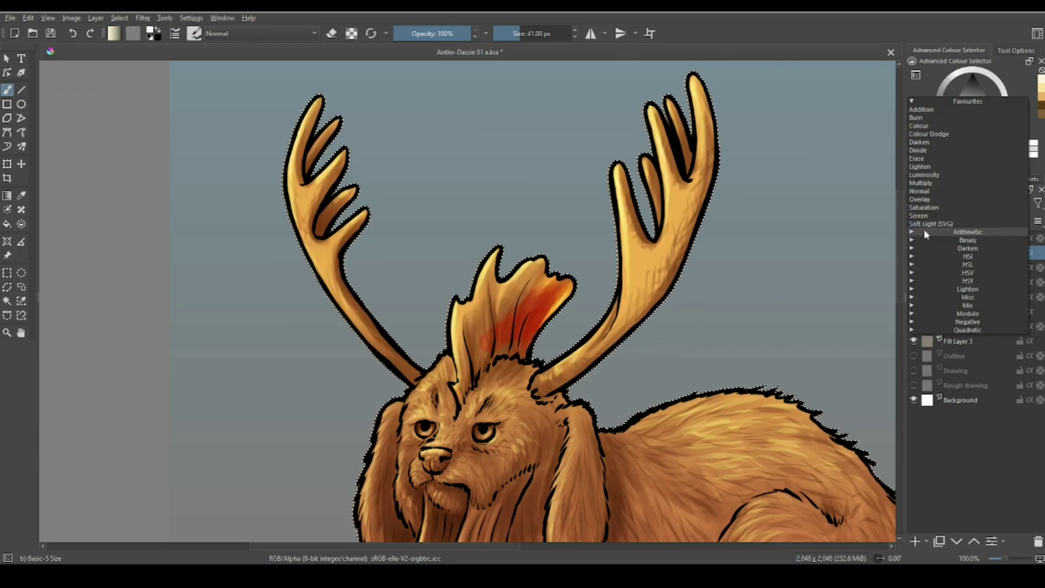
left_click(920, 125)
key("ctrl+shift+a")
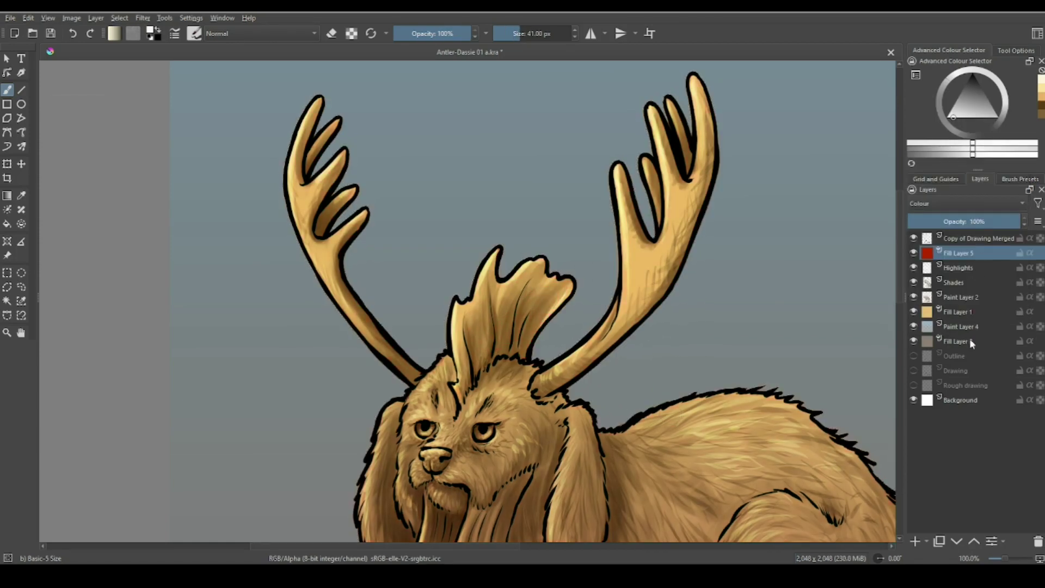
key("ctrl+z")
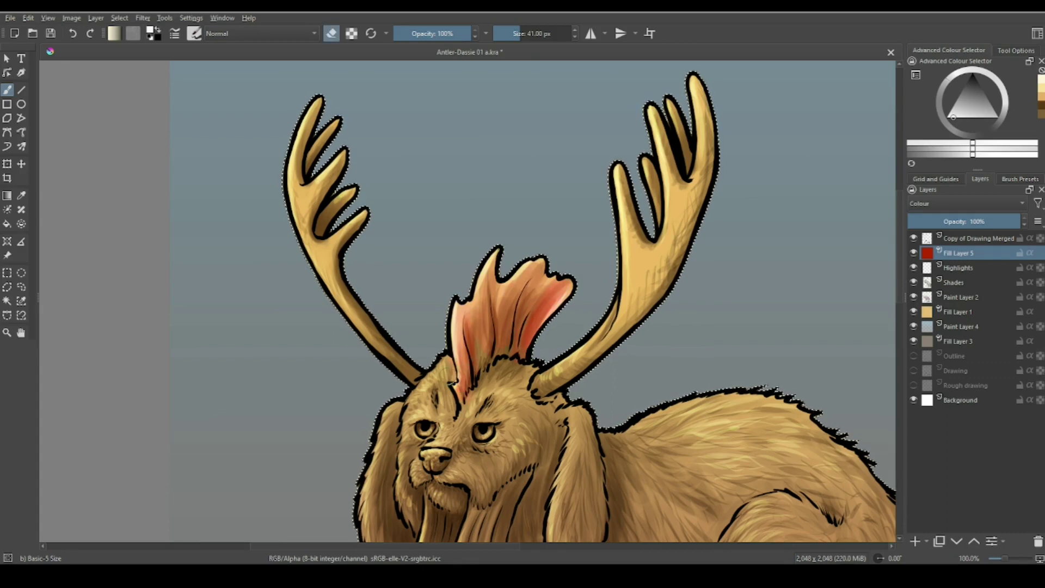
Step: Cover the rest of the crest and the throat wattles in red, erasing any overspill and reducing the brush to 28 px
mouse_move(474, 305)
left_mouse_down()
mouse_move(509, 344)
mouse_move(577, 91)
left_mouse_up()
mouse_move(498, 245)
left_mouse_down()
mouse_move(509, 294)
mouse_move(539, 327)
left_mouse_up()
key("e")
key("bracketleft")
key("bracketleft")
mouse_move(535, 248)
left_mouse_down()
mouse_move(586, 290)
mouse_move(572, 331)
mouse_move(599, 281)
mouse_move(567, 330)
left_mouse_up()
key("e")
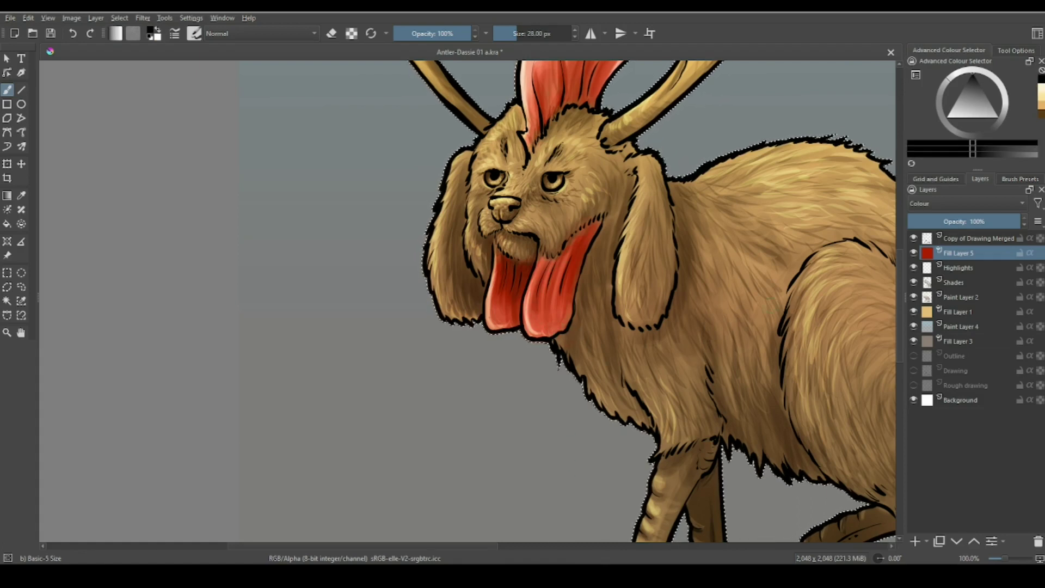
key("e")
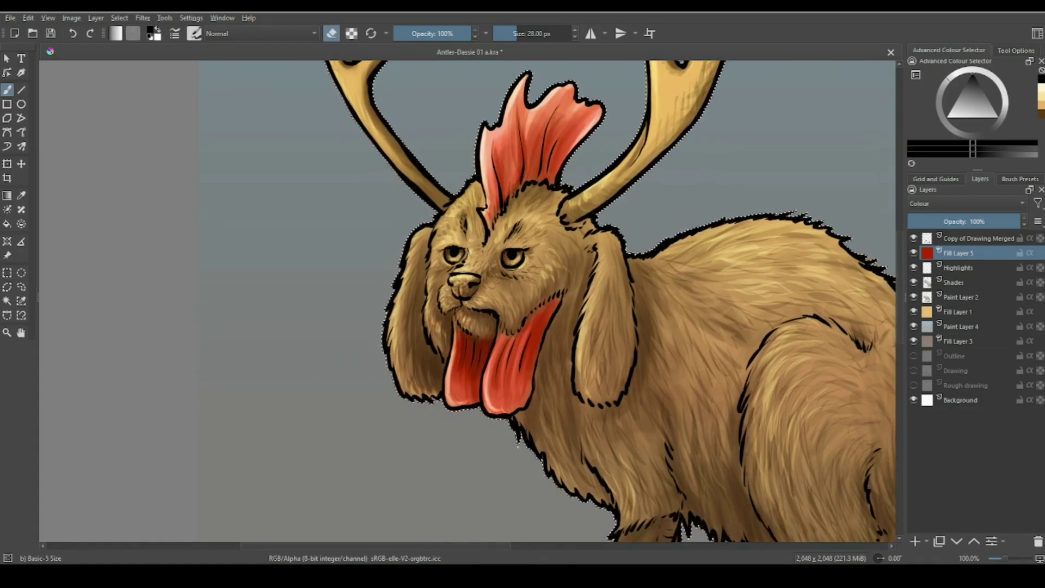
Step: Add a paint layer named Colour above the red fill and set its blending mode to Colour
left_click(926, 541)
type("Colour")
key("Return")
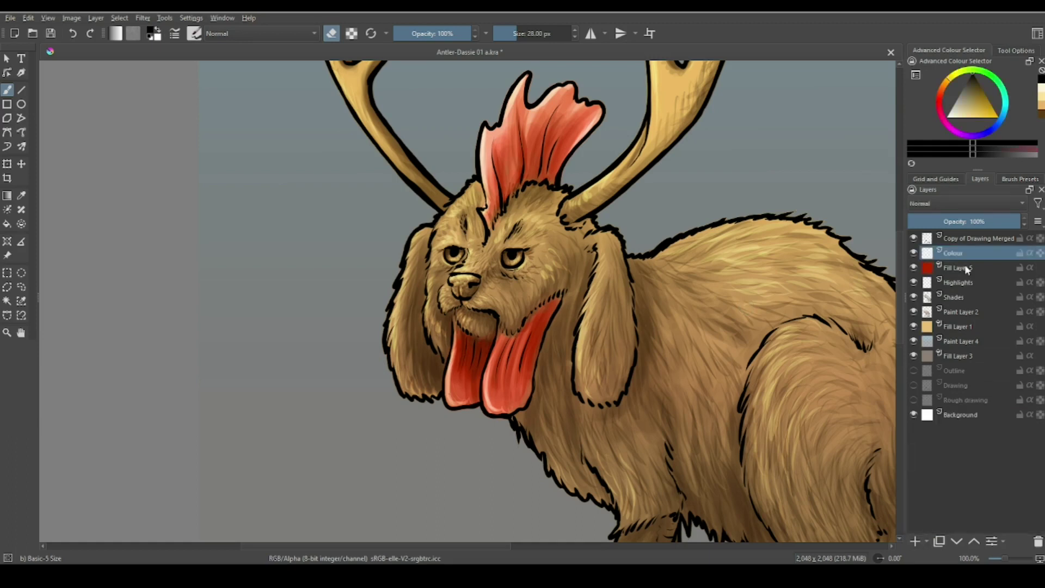
left_click(967, 204)
left_click(958, 272)
Step: Pick teal, try a stroke on the near antler and switch to the b) Airbrush Soft brush preset
left_click_drag(638, 200, 608, 425)
left_click(991, 103)
left_click_drag(694, 134, 711, 218)
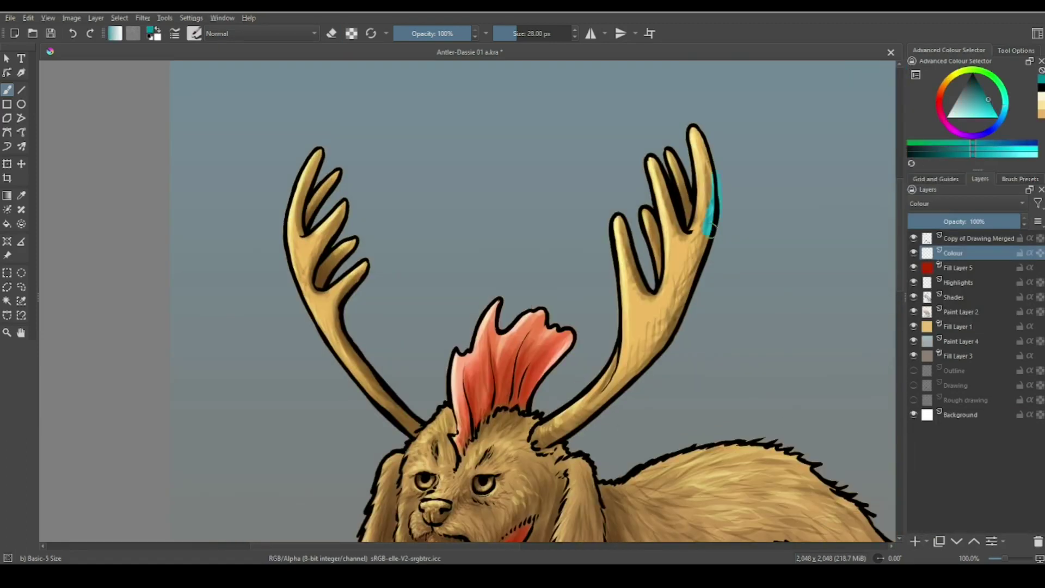
key("bracketright")
key("bracketright")
key("bracketright")
key("bracketright")
left_click(1021, 179)
left_click(974, 302)
Step: Airbrush both antlers teal and tint the near antler's tips purple, with a 144 px brush at 47% opacity
mouse_move(672, 305)
left_mouse_down()
mouse_move(692, 139)
mouse_move(626, 381)
left_mouse_up()
key("bracketright")
key("bracketright")
key("i")
key("i")
key("i")
key("i")
key("bracketright")
key("bracketright")
key("bracketright")
left_click_drag(697, 142, 695, 201)
left_click_drag(653, 316, 621, 397)
left_click_drag(333, 140, 327, 326)
left_click(964, 133)
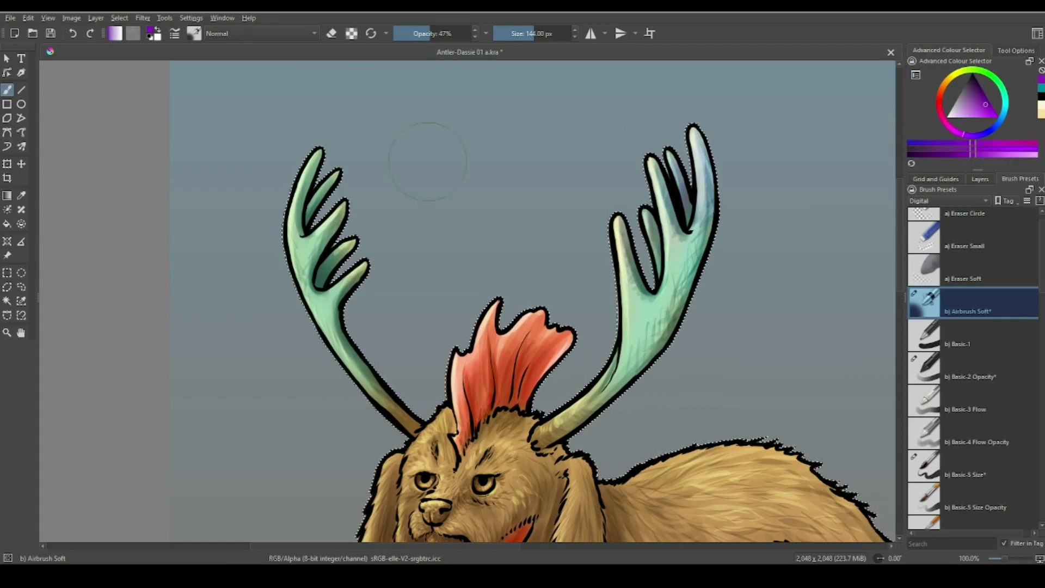
Step: Colour the nose orange-brown, reducing the airbrush to 38 px
key("plus")
scroll(428, 161, "down", 5)
left_click(966, 122)
left_click_drag(965, 122, 987, 107)
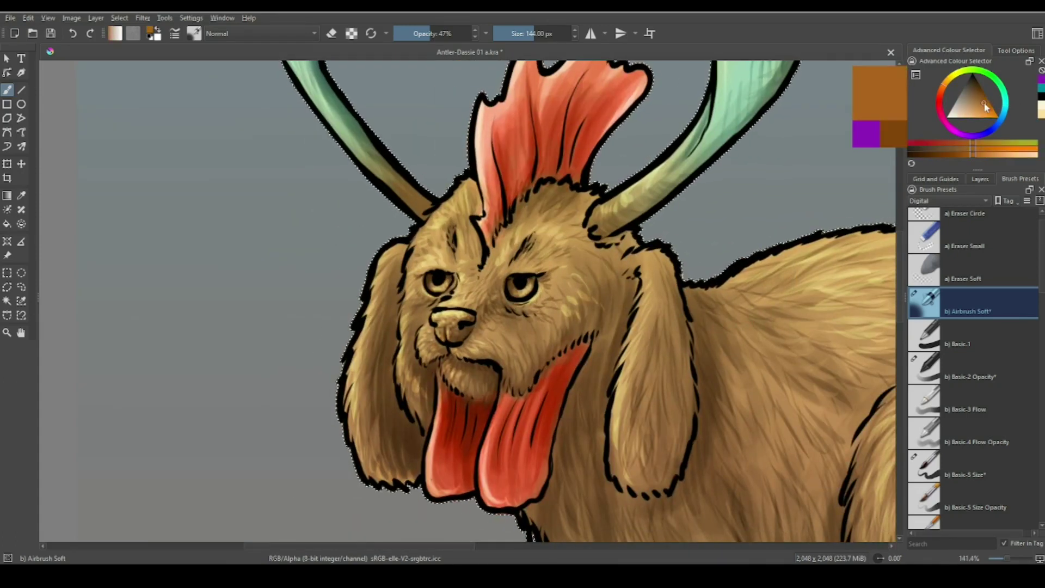
key("bracketleft")
key("bracketleft")
key("bracketleft")
key("bracketleft")
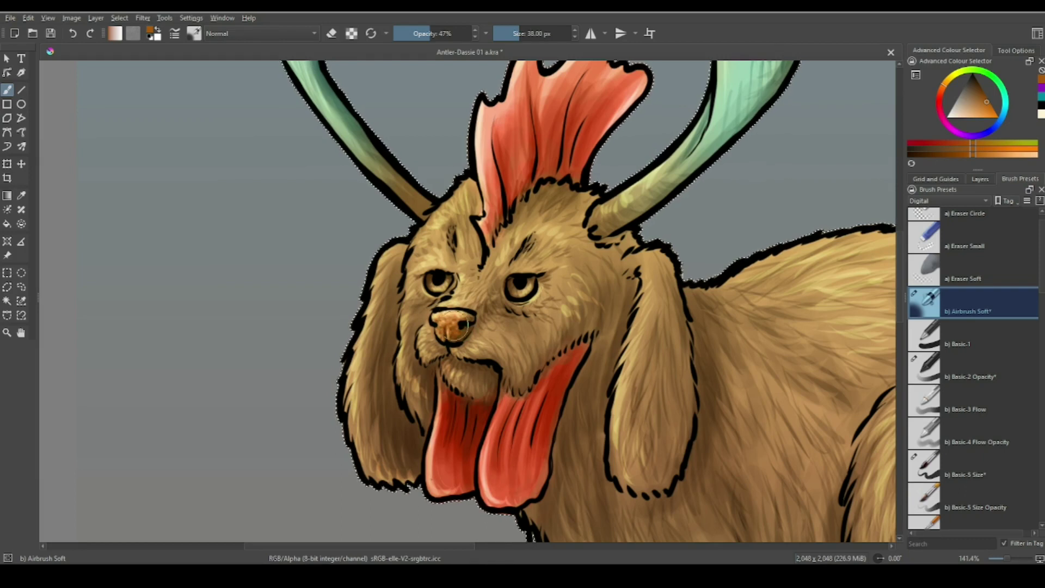
Step: Colour both eyes amber and yellow, raising the airbrush opacity to 100% and reducing its size to 22 px
key("o")
key("o")
key("o")
key("o")
key("o")
key("o")
left_click(458, 327, "ctrl")
key("bracketleft")
left_click(518, 285)
left_click(438, 282, "ctrl")
key("bracketleft")
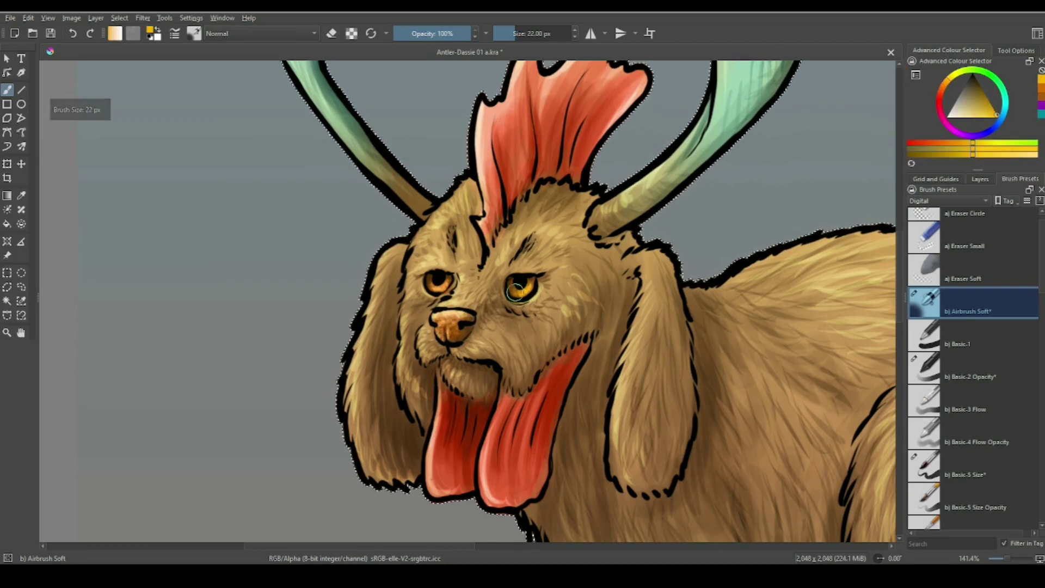
Step: Airbrush the feet and lower legs magenta, enlarging the brush to 84 px
left_click_drag(677, 423, 580, 144)
scroll(579, 145, "down", 2)
left_click(945, 117)
left_click(995, 110)
left_click_drag(510, 475, 518, 326)
key("bracketright")
key("bracketright")
key("bracketright")
key("bracketright")
key("bracketright")
key("bracketright")
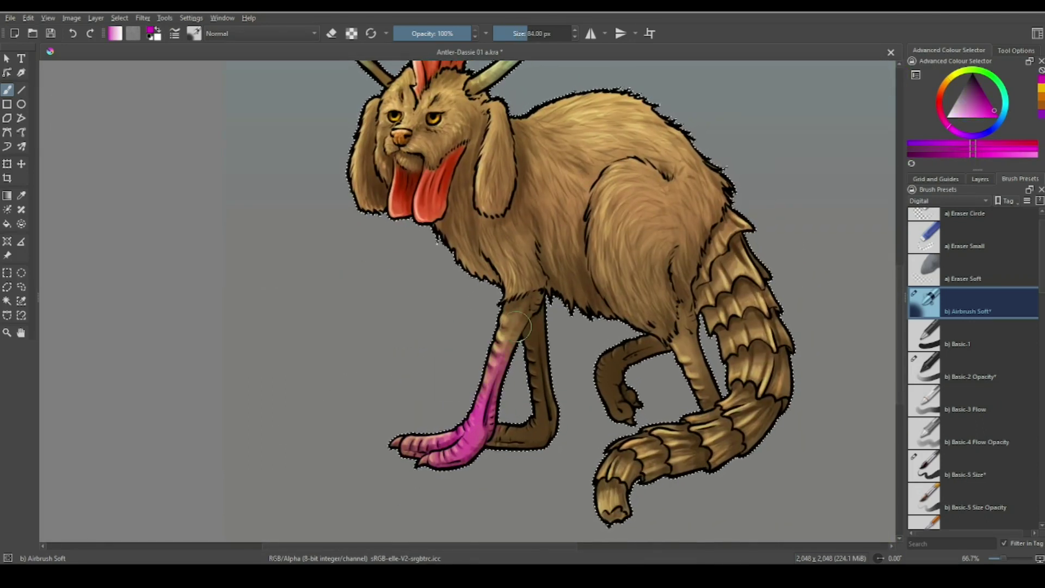
Step: Blend red and orange up the legs towards the fur, lowering the airbrush opacity to 64%
left_click(939, 107)
left_click(439, 33)
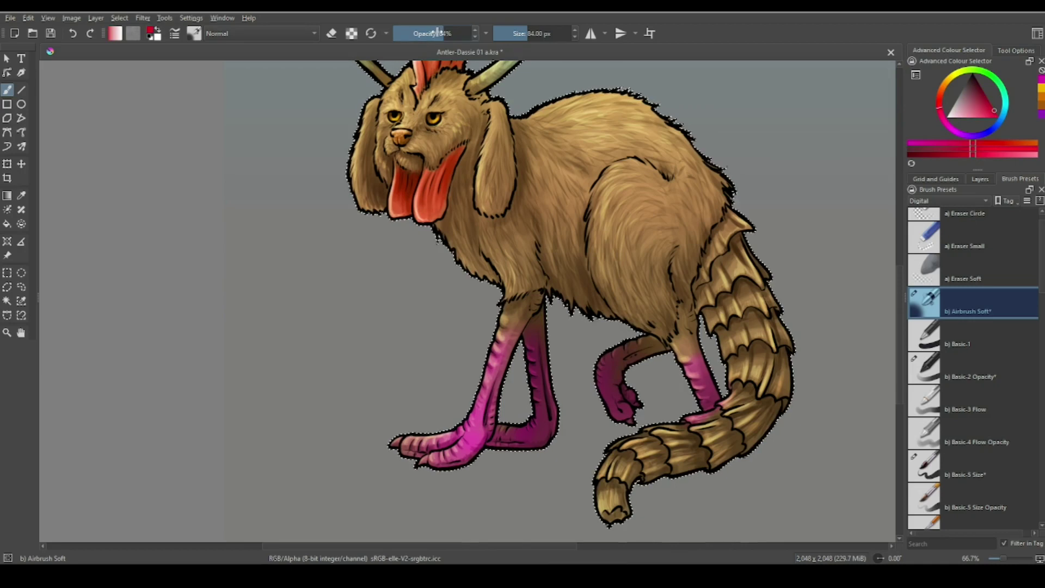
left_click_drag(939, 108, 948, 83)
left_click(972, 102)
left_click_drag(678, 327, 702, 400)
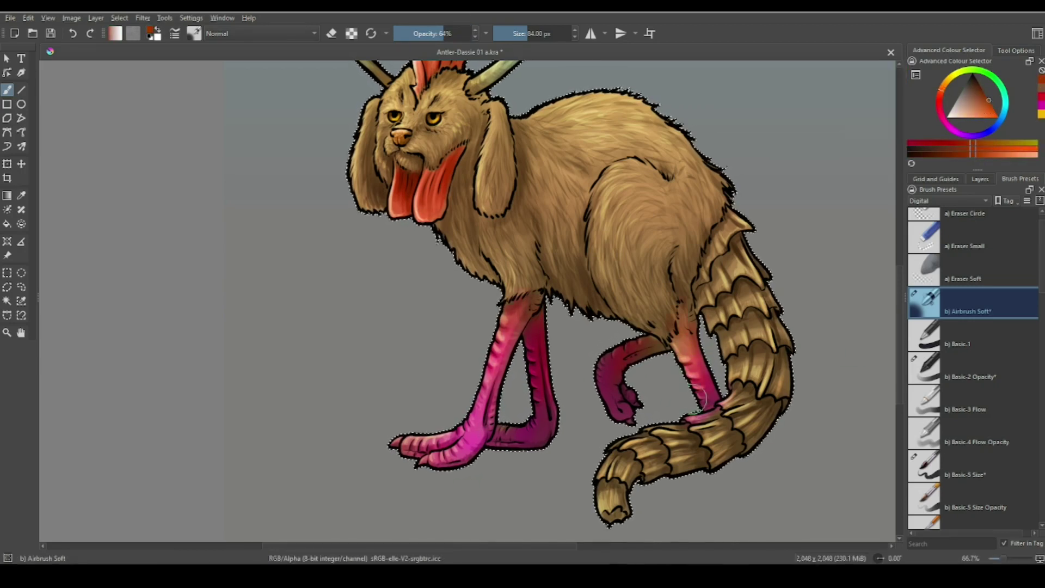
Step: Mute the two far legs with a dull purple and a reddish brown
left_click(971, 134)
left_click(967, 90)
left_click_drag(539, 370, 555, 299)
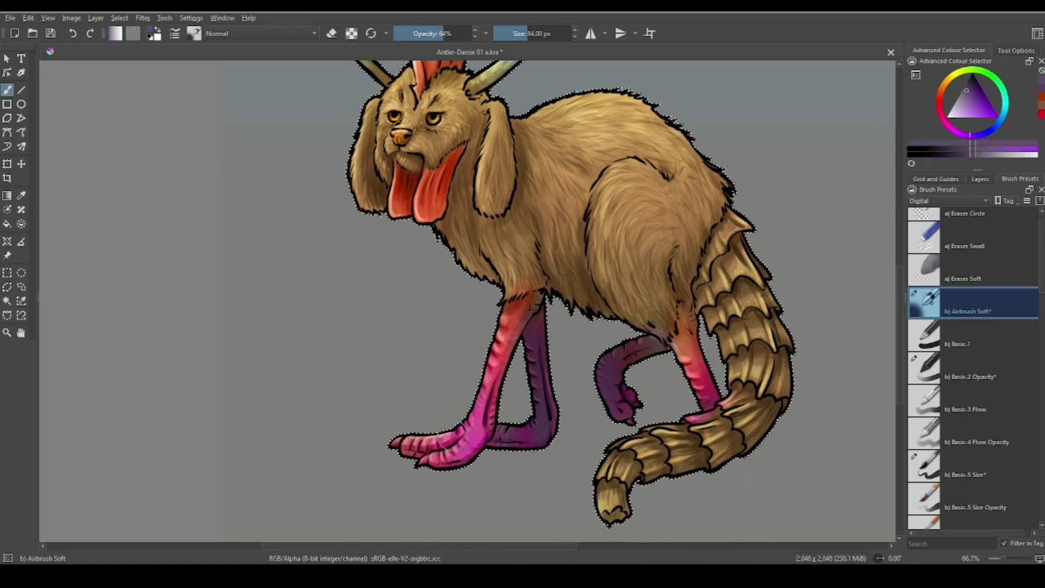
left_click(941, 89)
left_click(979, 97)
Step: Erase leg colour spilling onto the body fur and tail at 100% opacity, with a 110 px and then an 11 px eraser
key("e")
key("bracketright")
key("bracketright")
key("bracketright")
key("bracketright")
key("bracketright")
key("bracketright")
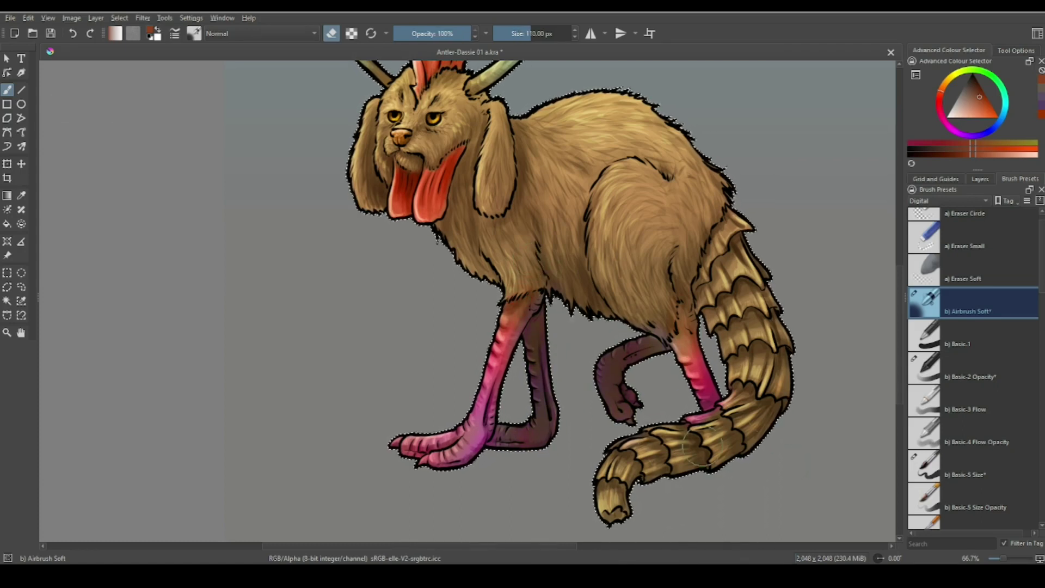
left_click_drag(523, 28, 510, 29)
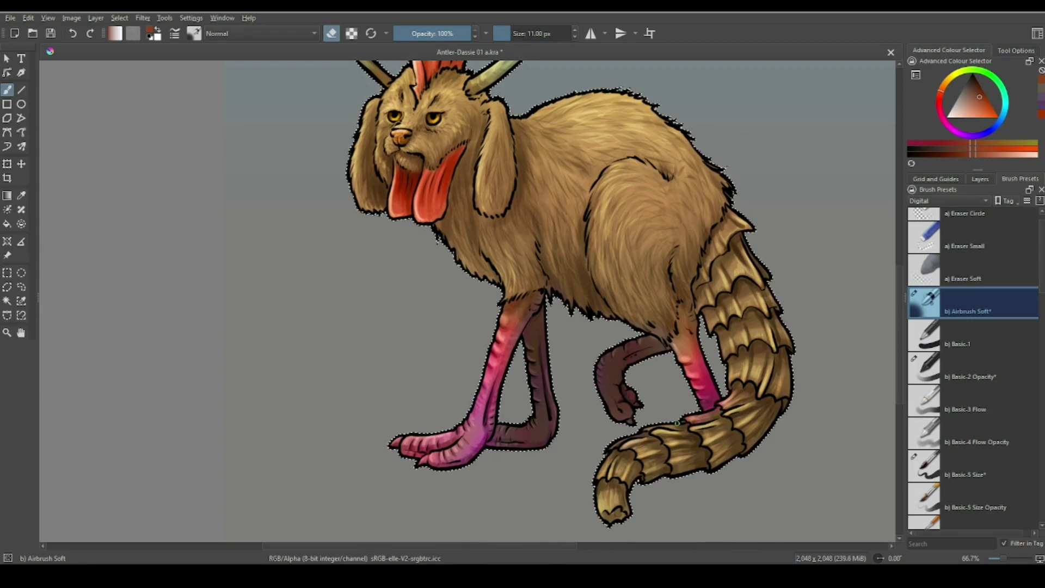
key("minus")
key("e")
Step: Airbrush teal along the scaly tail with a much larger brush, strongest towards the tip
left_click(993, 100)
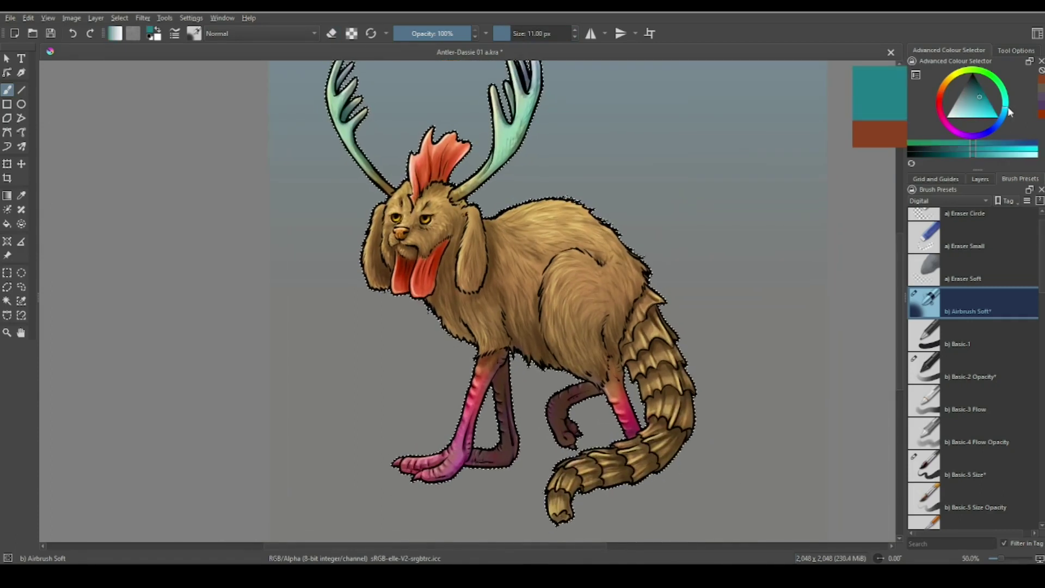
key("bracketright")
key("bracketright")
key("bracketright")
key("bracketright")
key("bracketright")
key("bracketright")
key("bracketright")
key("bracketright")
key("bracketright")
key("bracketright")
key("bracketright")
key("bracketright")
key("bracketright")
left_click_drag(593, 435, 702, 391)
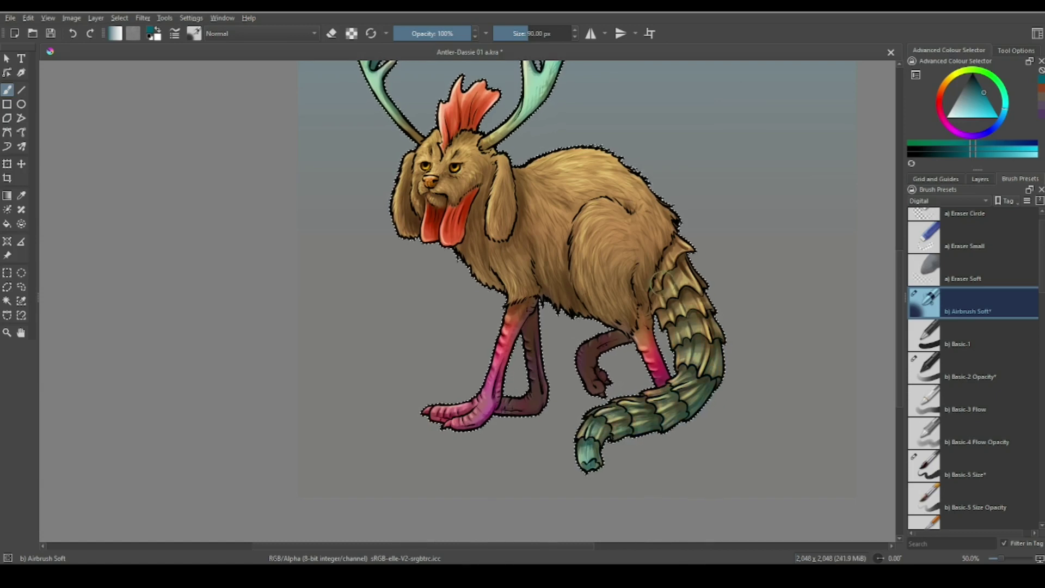
Step: Vary the tail scales with tints of olive green, magenta, ochre and dark red
key("shift+i")
left_click(877, 95)
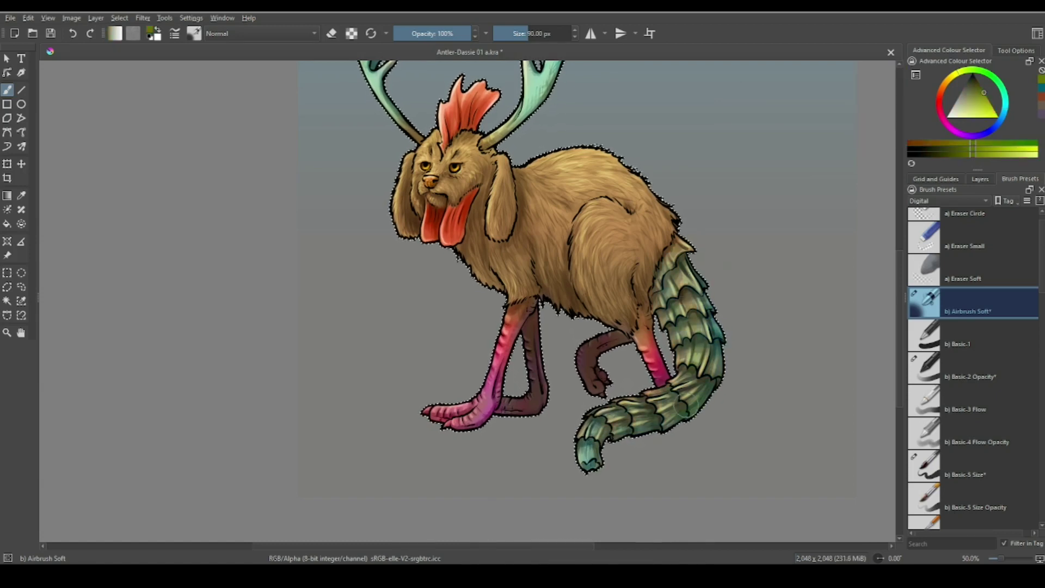
left_click(662, 370, "ctrl")
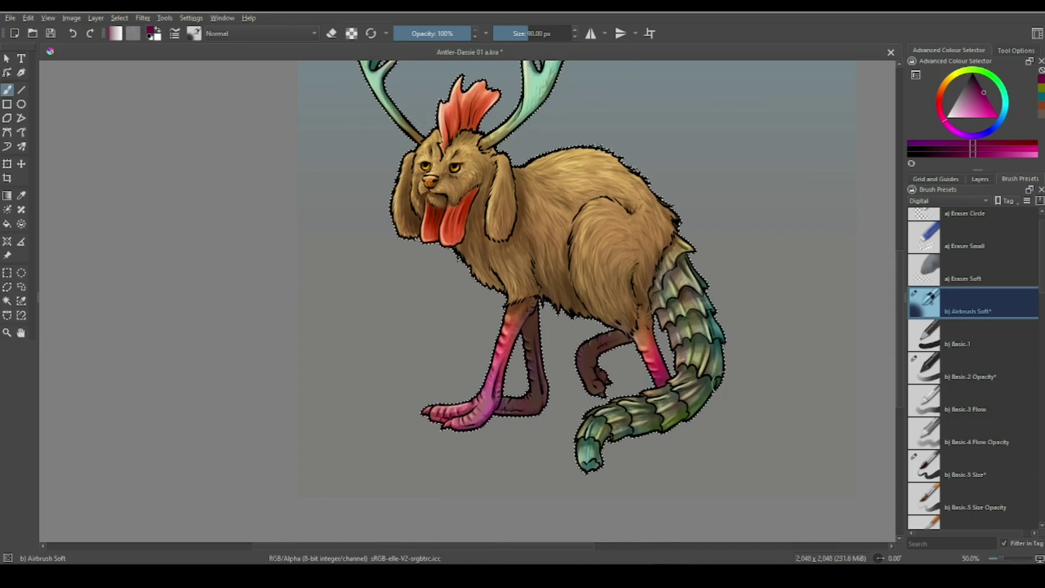
left_click(703, 314, "ctrl")
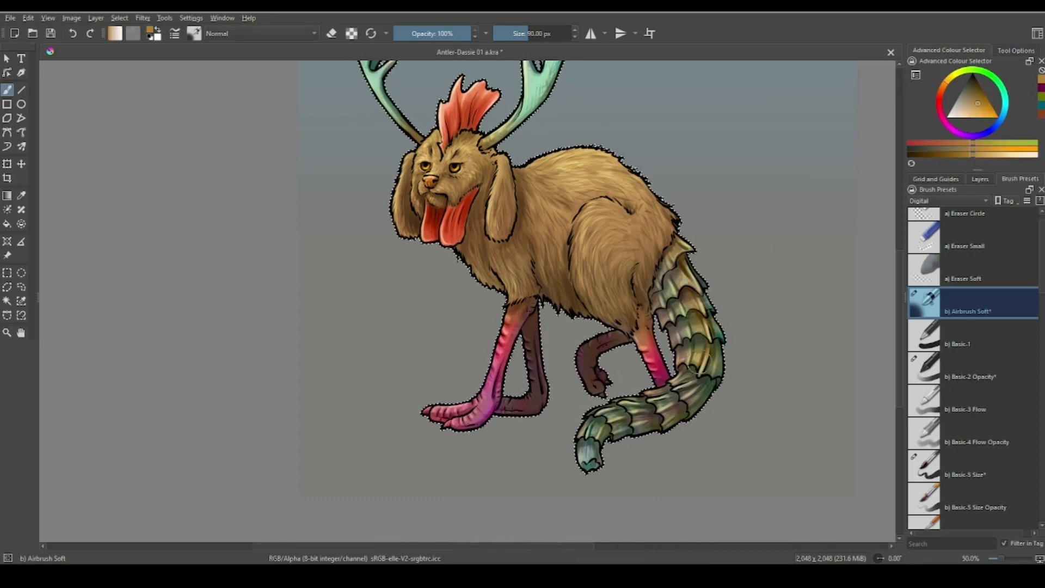
left_click(658, 266, "ctrl")
left_click_drag(640, 175, 630, 250)
Step: Tint the body fur, crest and wattles with ochre and reddish orange, reducing the airbrush to 55 px
left_click(631, 251, "ctrl")
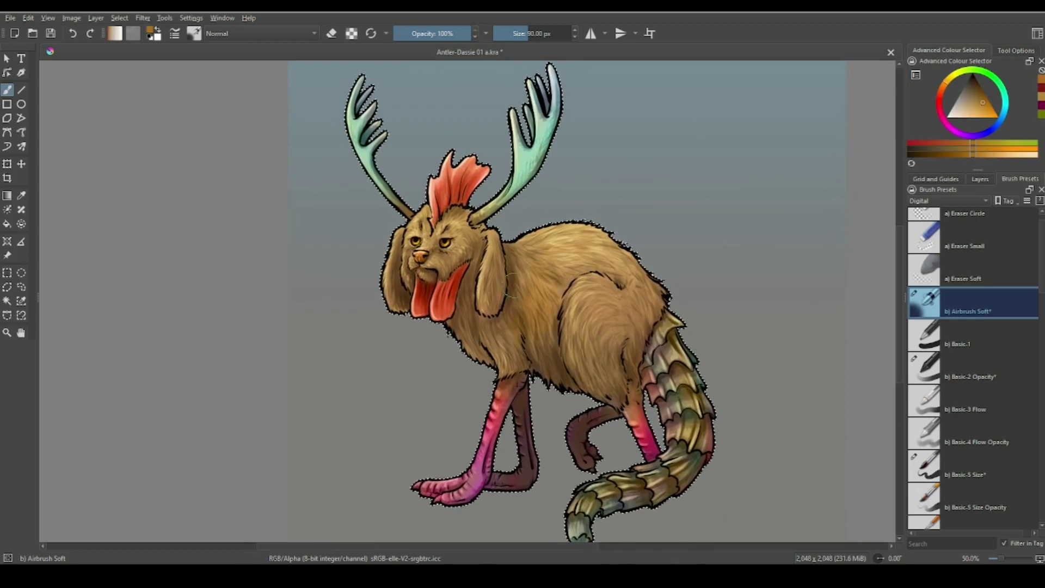
left_click(554, 242, "ctrl")
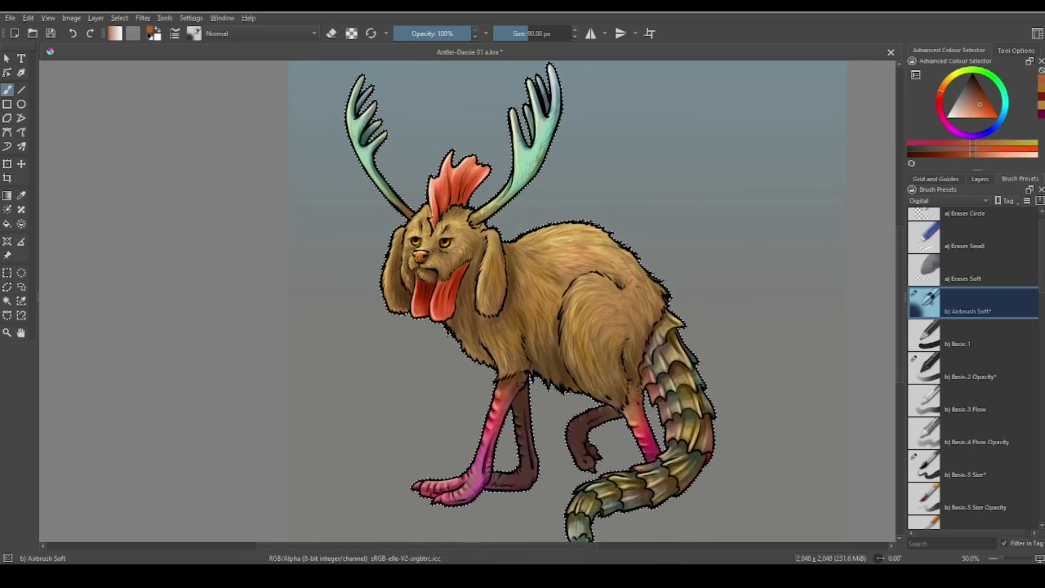
key("bracketleft")
key("bracketleft")
key("bracketleft")
left_click(708, 403, "ctrl")
left_click(632, 250, "ctrl")
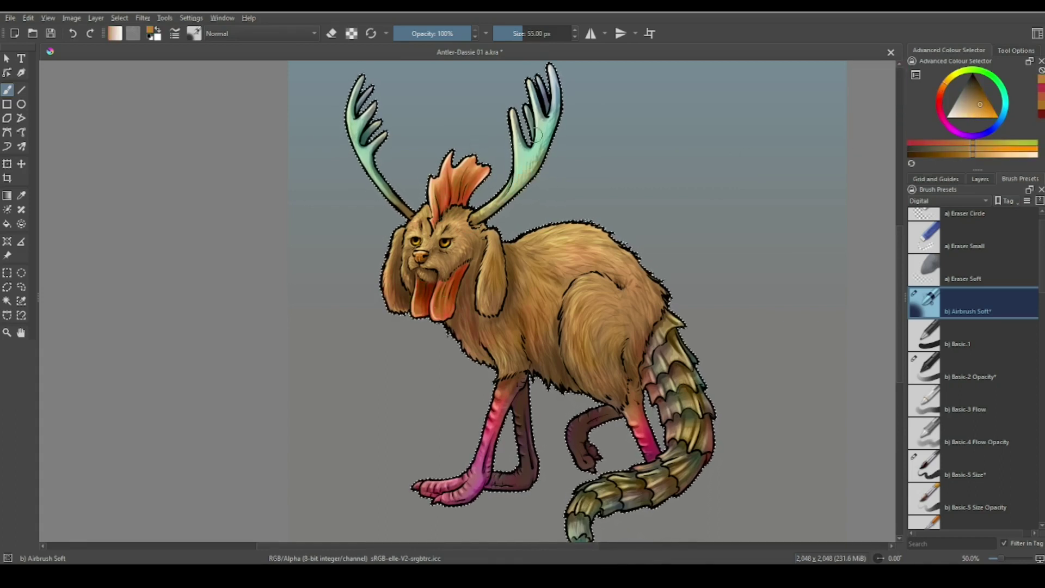
Step: Blend ochre yellow into the lower parts of both antlers and save the drawing
scroll(581, 221, "up", 2)
left_click(609, 387, "ctrl")
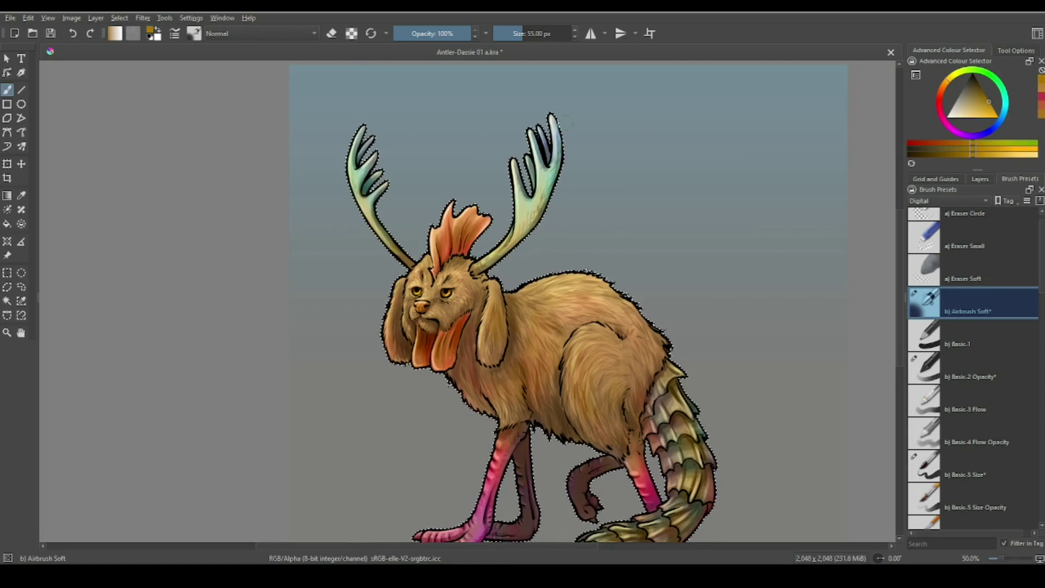
scroll(730, 343, "down", 2)
scroll(730, 343, "down", 1)
key("ctrl+s")
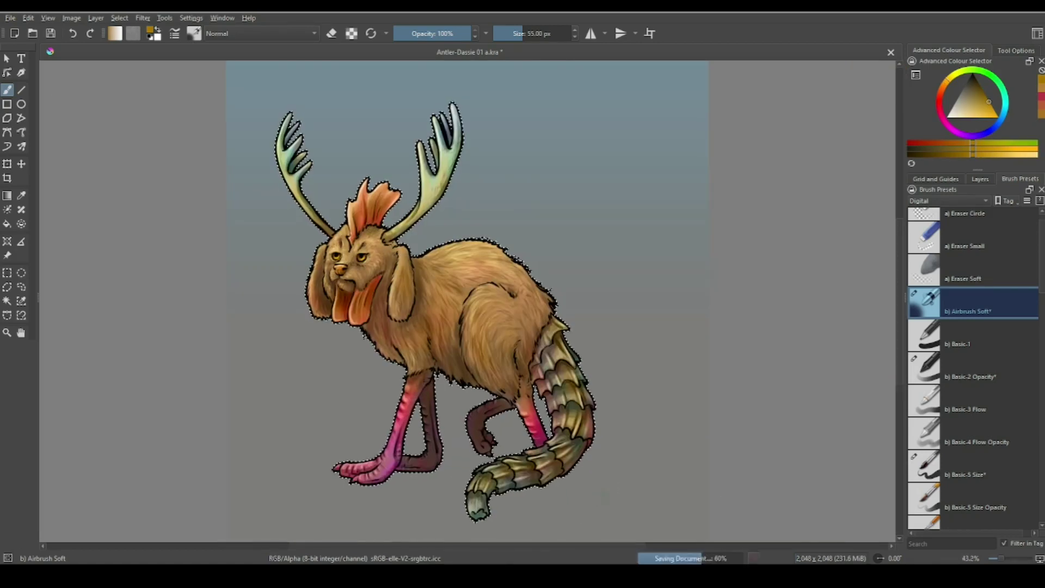
Step: Group all of the creature's layers and name the group "Animnal"
left_click(980, 179)
left_click(959, 326, "shift")
key("ctrl+g")
type("Animnal")
key("Return")
Step: Group Paint Layer 4 and Fill Layer 3 under the name "BG" and collapse the group
left_click(914, 238)
left_click(914, 238)
left_click(961, 252)
left_click(953, 268, "shift")
key("ctrl+g")
type("BG")
key("Return")
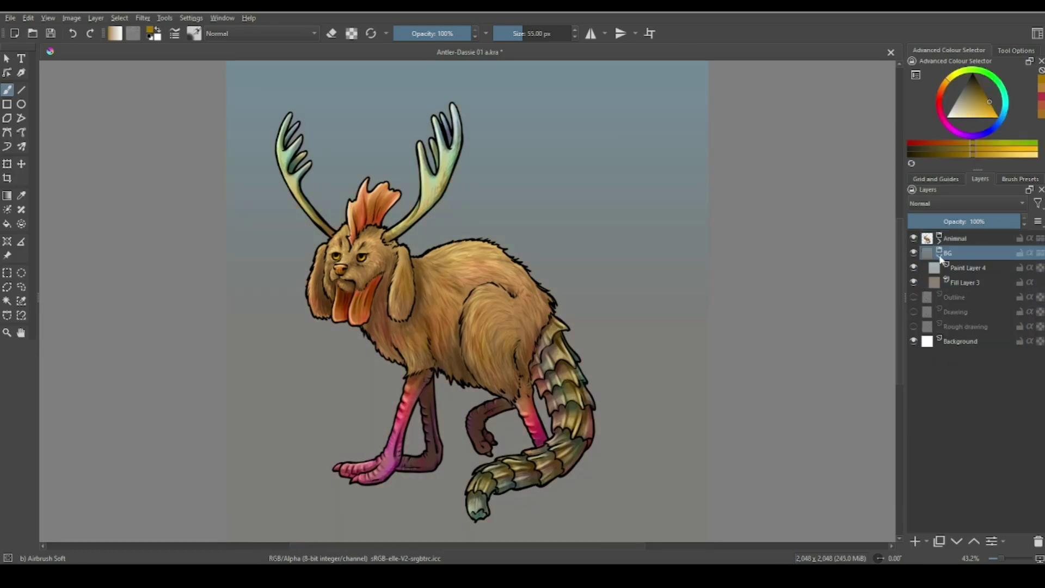
left_click(939, 253)
Step: Group the Outline, Drawing and Rough drawing layers as "Back up drawing", then collapse and hide that group
left_click(971, 297)
left_click(963, 270, "shift")
key("ctrl+g")
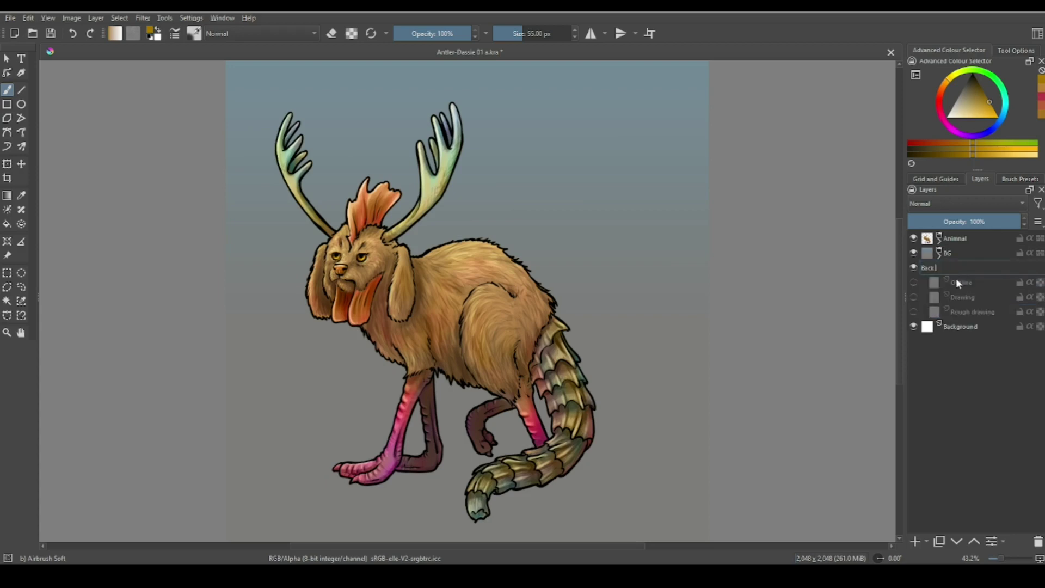
type("Back up drawing")
left_click(941, 272)
left_click(941, 272)
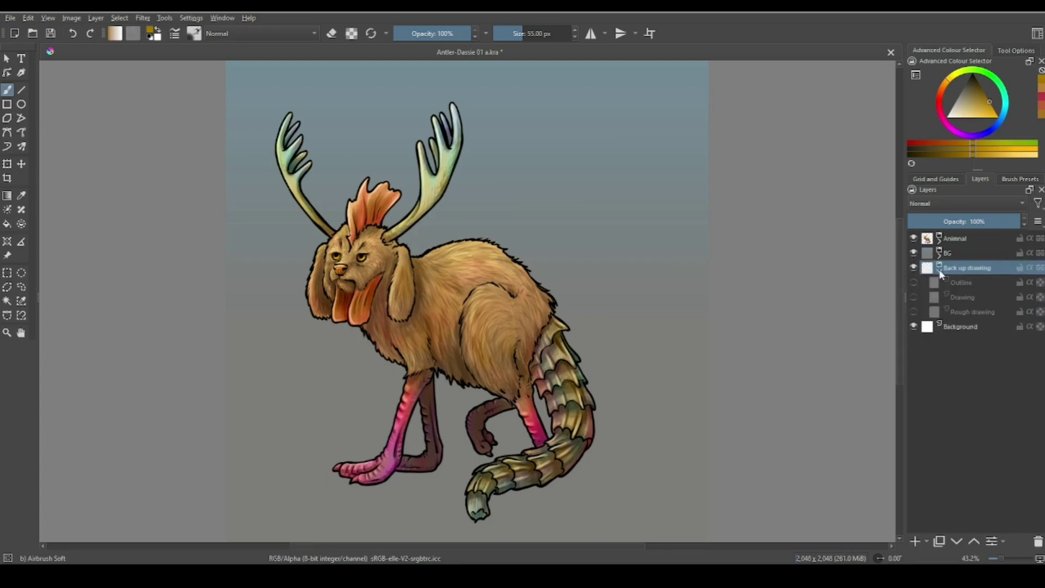
left_click(940, 267)
left_click_drag(914, 253, 914, 236)
left_click(913, 238)
left_click(914, 253)
left_click(914, 267)
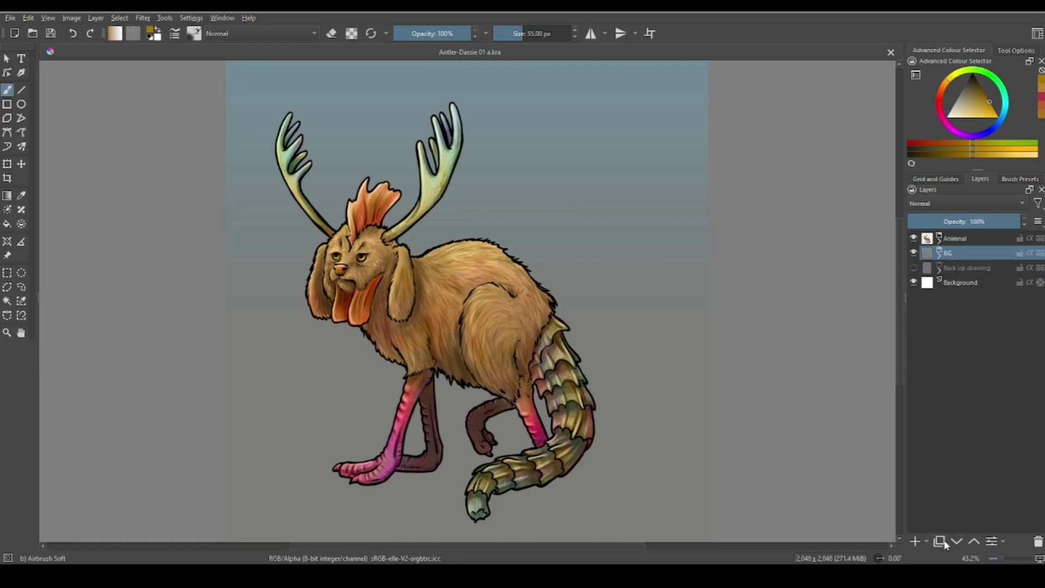
Step: Add a layer named "Background" above the BG group and paint broad mid and pale blue sky bands with a larger brush
left_click(915, 541)
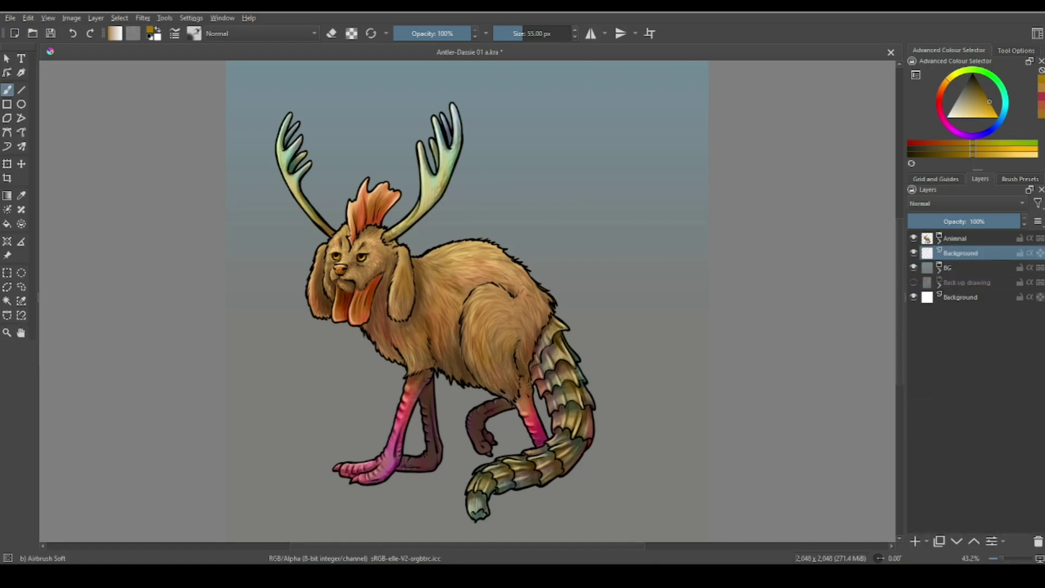
left_click_drag(994, 109, 1004, 114)
left_click(962, 112)
key("bracketright")
key("bracketright")
key("bracketright")
mouse_move(289, 231)
left_mouse_down()
mouse_move(710, 234)
mouse_move(537, 187)
mouse_move(233, 194)
mouse_move(635, 175)
mouse_move(703, 200)
mouse_move(305, 158)
mouse_move(708, 142)
mouse_move(300, 130)
mouse_move(506, 141)
left_mouse_up()
key("ctrl+shift+0")
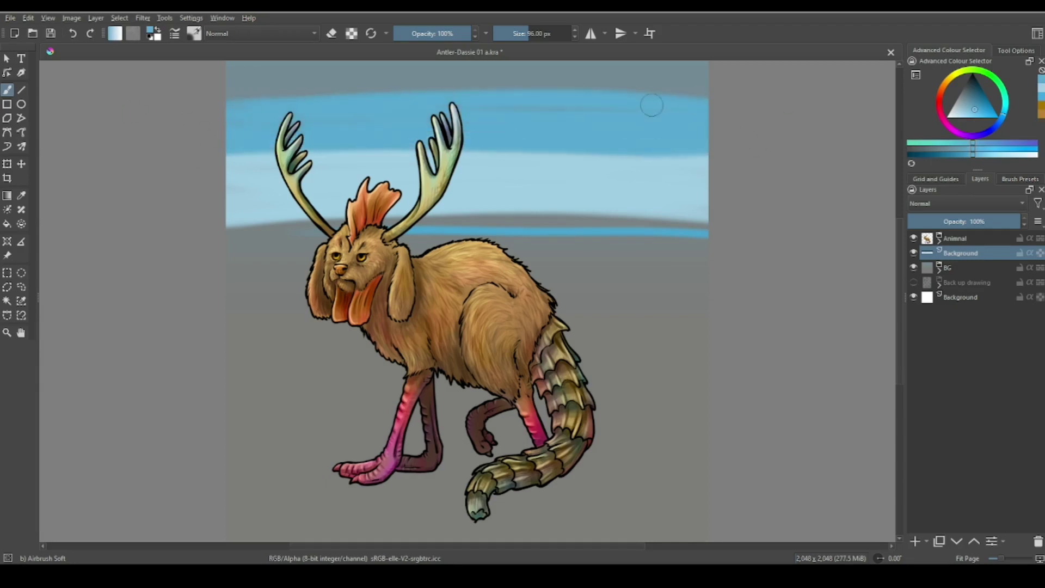
Step: Fill out the sky from deep blue at the upper edge to pale blue at the horizon, sampling neighbouring blues
left_click(983, 104)
scroll(468, 218, "up", 3)
mouse_move(263, 141)
left_mouse_down()
mouse_move(707, 136)
mouse_move(381, 155)
mouse_move(630, 156)
mouse_move(679, 175)
mouse_move(678, 209)
mouse_move(702, 207)
mouse_move(630, 187)
mouse_move(708, 234)
mouse_move(326, 180)
mouse_move(577, 158)
mouse_move(283, 156)
left_mouse_up()
left_click(630, 157, "ctrl")
left_click(678, 209, "ctrl")
left_click(630, 186, "ctrl")
left_click(707, 234, "ctrl")
left_click(651, 240, "ctrl")
left_click(577, 158, "ctrl")
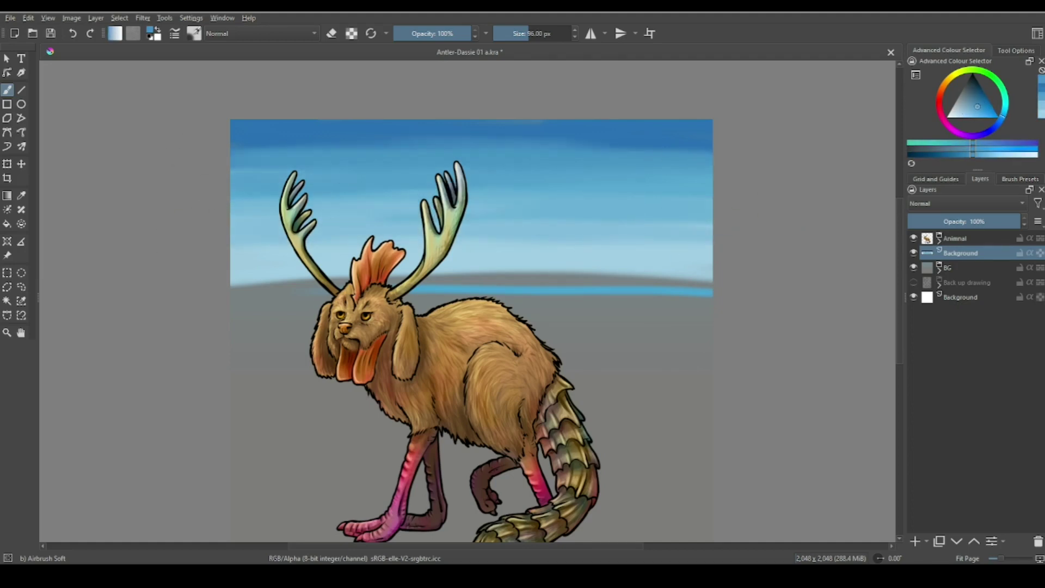
Step: Smooth the transitions between the sky's blue bands with the Blender Basic brush
left_click(1020, 178)
scroll(1031, 391, "down", 5)
left_click(974, 312)
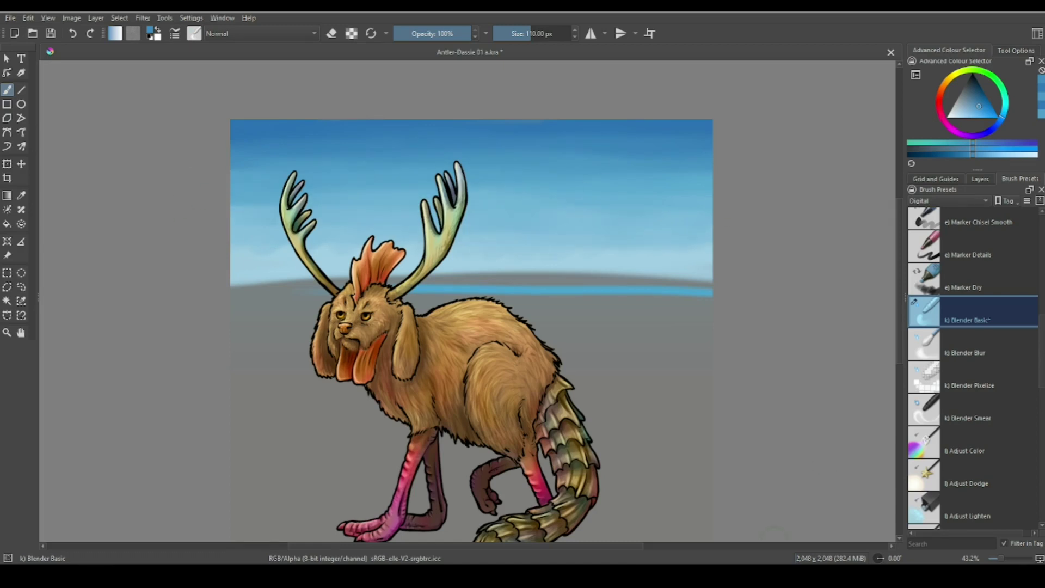
Step: Paint dark blue hills across the horizon behind the creature with the Basic-5 Size brush at 51 px
scroll(975, 370, "up", 10)
left_click(975, 455)
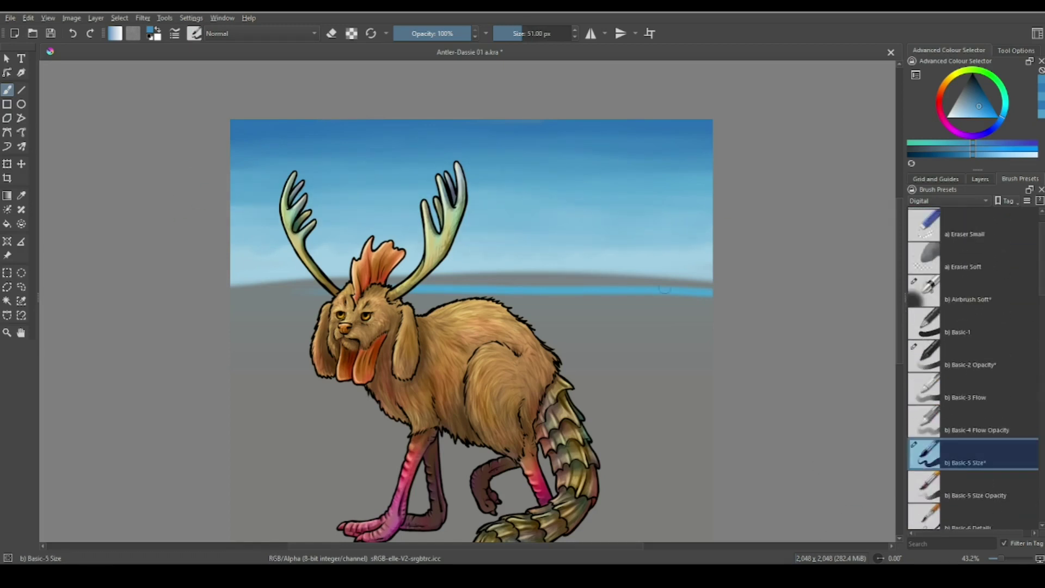
left_click(986, 101)
mouse_move(234, 279)
left_mouse_down()
mouse_move(488, 267)
mouse_move(705, 241)
mouse_move(463, 275)
mouse_move(275, 269)
left_mouse_up()
left_click_drag(666, 248, 624, 274)
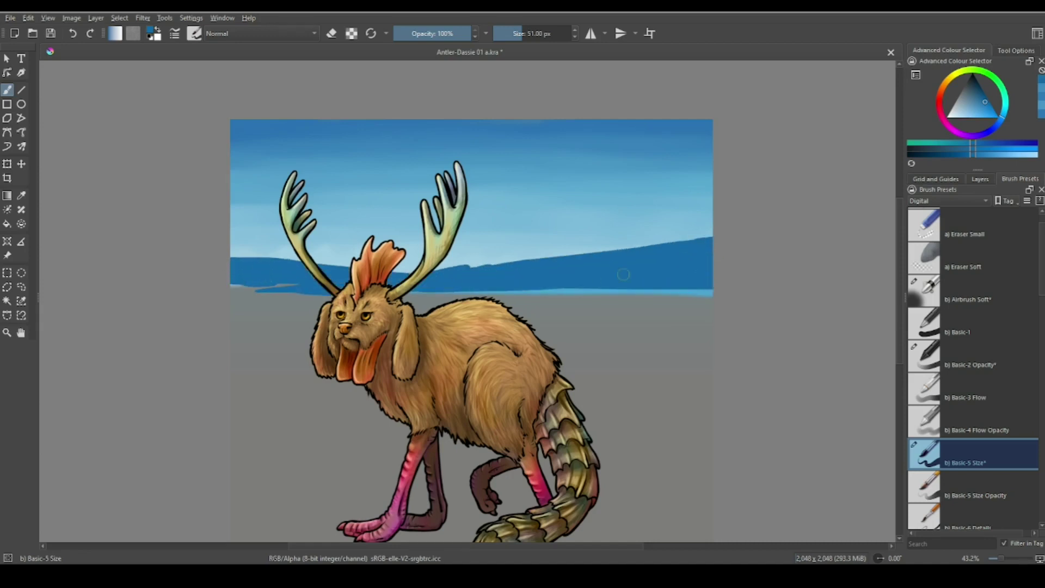
Step: Add lighter and greyer blue strokes over the hills at 50% opacity to suggest slopes and haze
left_click(969, 113)
left_click_drag(703, 262, 620, 286)
left_click_drag(669, 262, 308, 289)
left_click_drag(231, 267, 277, 271)
left_click(977, 107)
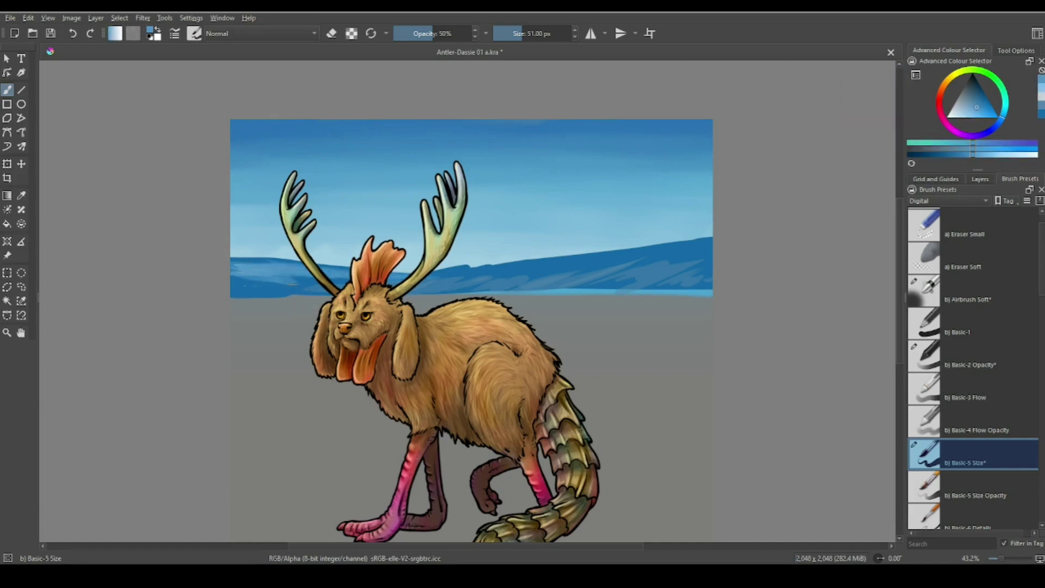
left_click(337, 279, "ctrl")
left_click(969, 103)
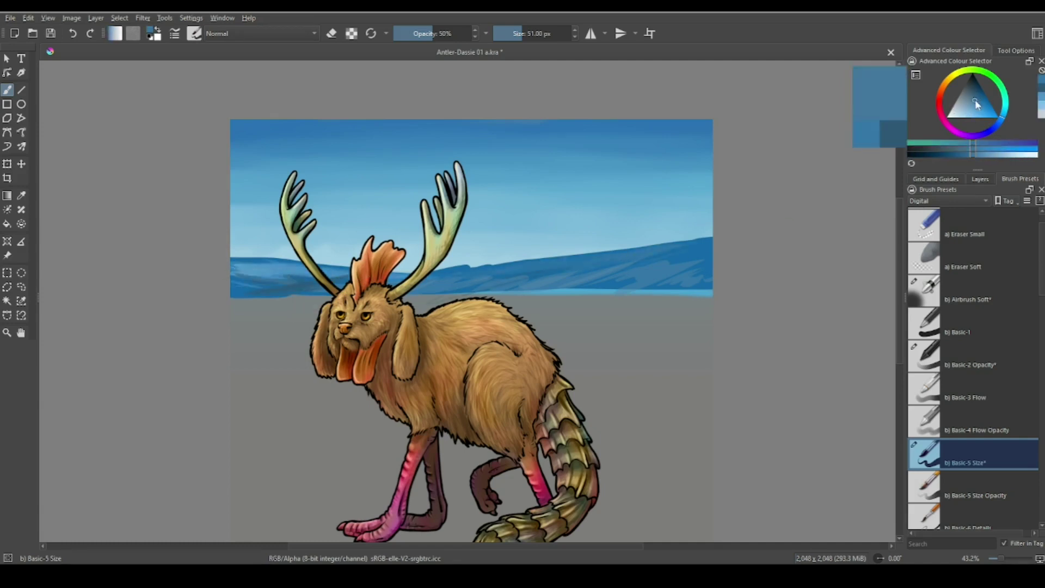
Step: Paint a brown strip at the foot of the hills and a muted purple band below it, enlarging the brush to 195.54 px
left_click(469, 316, "ctrl")
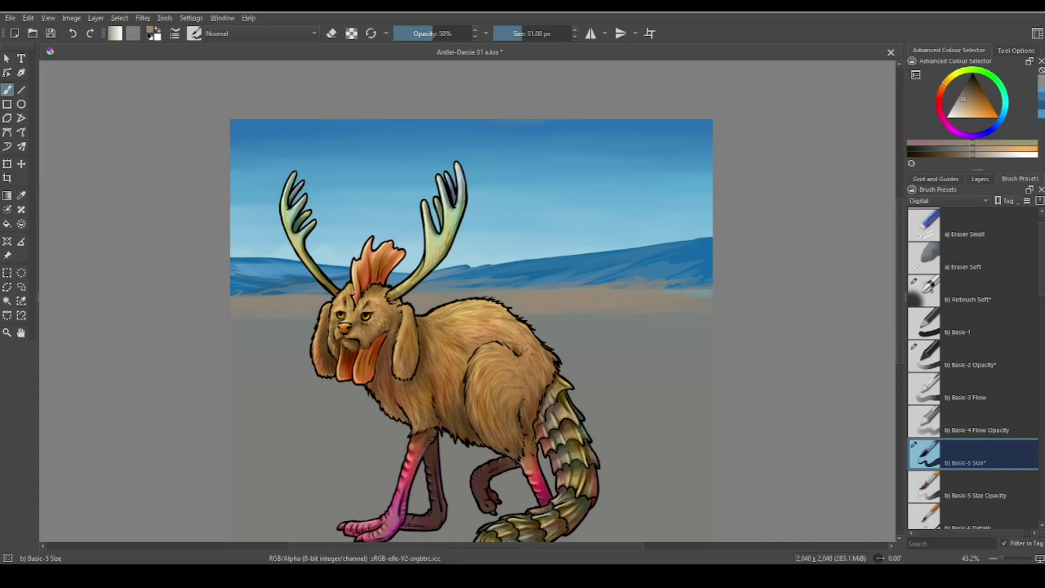
scroll(470, 324, "down", 1)
left_click(325, 297, "ctrl")
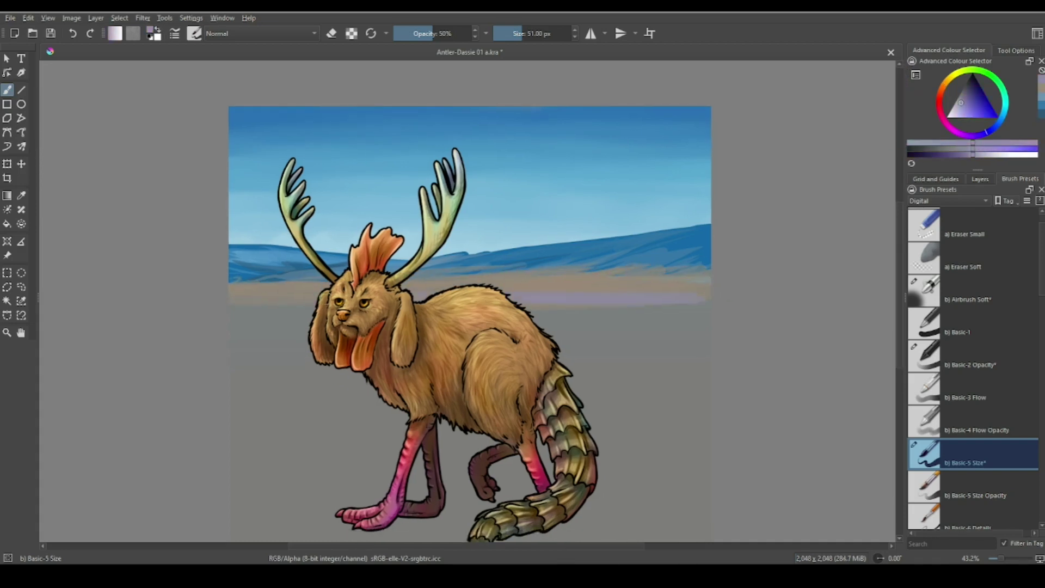
left_click_drag(527, 295, 542, 330)
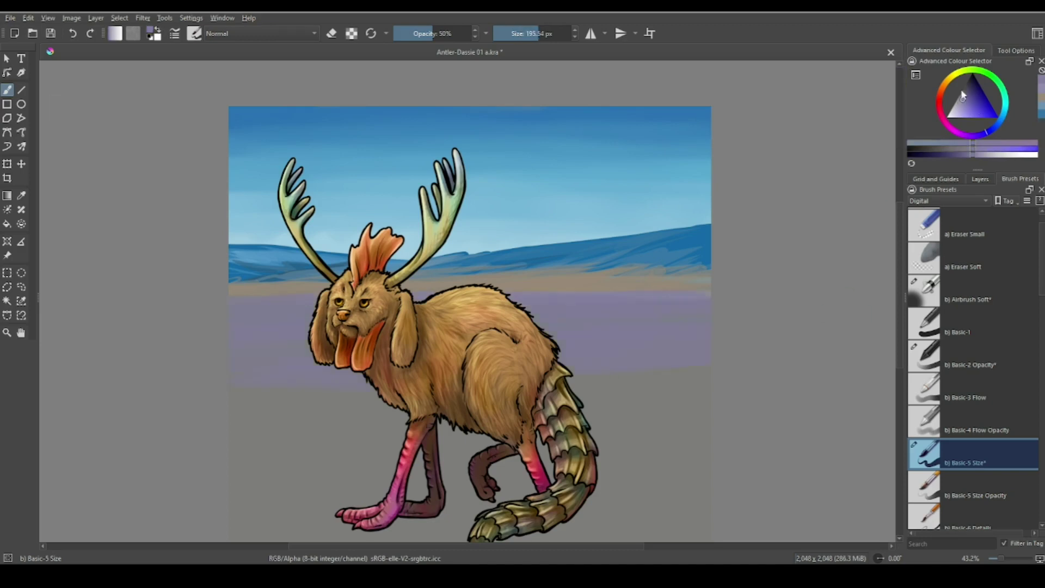
Step: Cover the remaining ground down to the lower canvas edge with broad horizontal strokes in varied browns
scroll(470, 300, "down", 7)
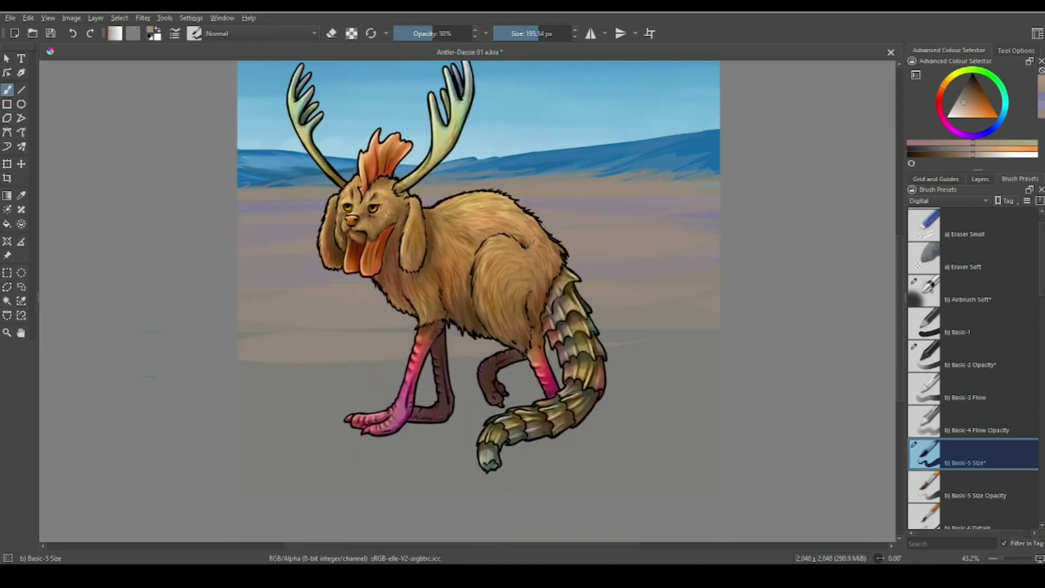
left_click_drag(240, 349, 719, 343)
mouse_move(240, 408)
left_mouse_down()
mouse_move(719, 403)
mouse_move(272, 436)
left_mouse_up()
left_click_drag(239, 381, 719, 392)
left_click_drag(719, 480, 250, 485)
key("l")
left_click_drag(718, 474, 430, 479)
left_click_drag(506, 435, 718, 452)
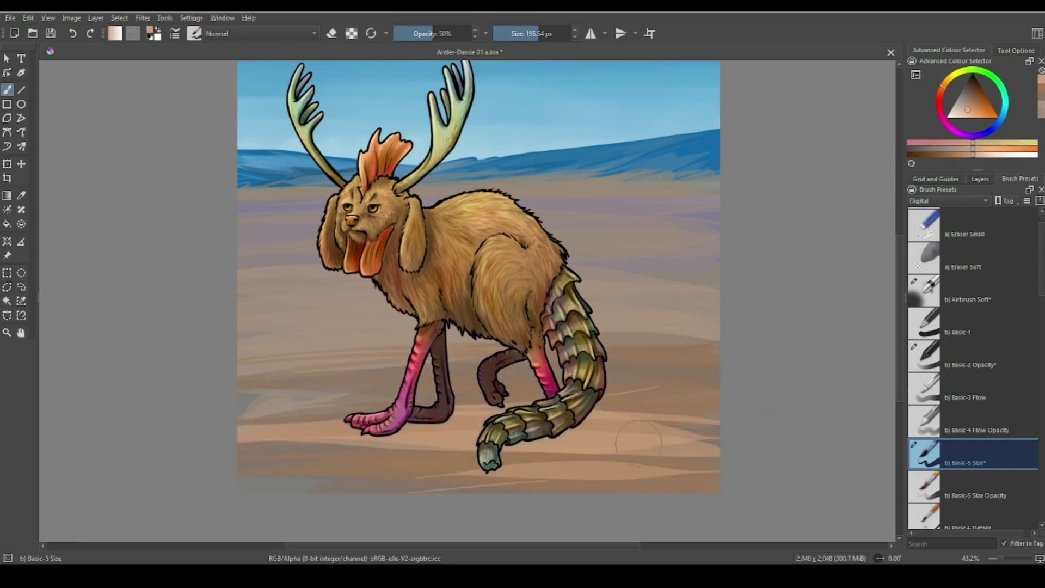
Step: Streak the foreground around the feet and tail with lighter sandy brown strokes
mouse_move(289, 417)
left_mouse_down()
mouse_move(239, 387)
mouse_move(394, 425)
left_mouse_up()
left_click_drag(240, 447, 389, 449)
key("l")
left_click_drag(240, 479, 599, 457)
mouse_move(719, 430)
left_mouse_down()
mouse_move(435, 420)
mouse_move(354, 435)
left_mouse_up()
left_click_drag(462, 406, 626, 444)
Step: Paint a dark brown cast shadow beneath the creature and beside its tail, plus dark patches in the foreground
key("i")
mouse_move(668, 403)
left_mouse_down()
mouse_move(517, 446)
mouse_move(669, 414)
mouse_move(550, 425)
left_mouse_up()
left_click(972, 91)
left_click(971, 83)
mouse_move(708, 454)
left_mouse_down()
mouse_move(539, 471)
mouse_move(245, 441)
left_mouse_up()
left_click_drag(398, 378, 256, 370)
Step: Add thin mid-brown horizontal streaks across the middle ground on both sides of the creature
left_click(965, 98)
left_click_drag(395, 313, 240, 334)
mouse_move(381, 327)
left_mouse_down()
mouse_move(239, 345)
mouse_move(239, 311)
left_mouse_up()
left_click_drag(718, 321, 596, 326)
left_click_drag(681, 333, 602, 333)
left_click_drag(705, 346, 626, 345)
left_click_drag(718, 298, 582, 305)
left_click_drag(381, 289, 240, 297)
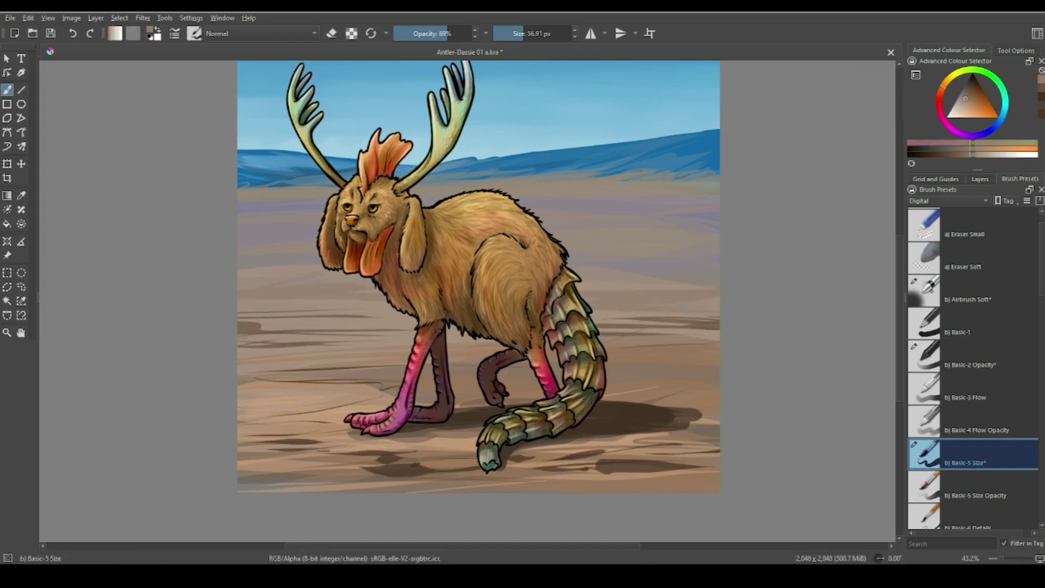
Step: Dab a distant row of dark muted green shrubs on both sides of the creature
left_click(965, 89)
left_click_drag(943, 86, 998, 81)
mouse_move(662, 264)
left_mouse_down()
mouse_move(626, 267)
mouse_move(705, 263)
left_mouse_up()
Step: Show the brush presets tagged Paint and choose the Dry Bristles Eroded brush
scroll(928, 327, "down", 10)
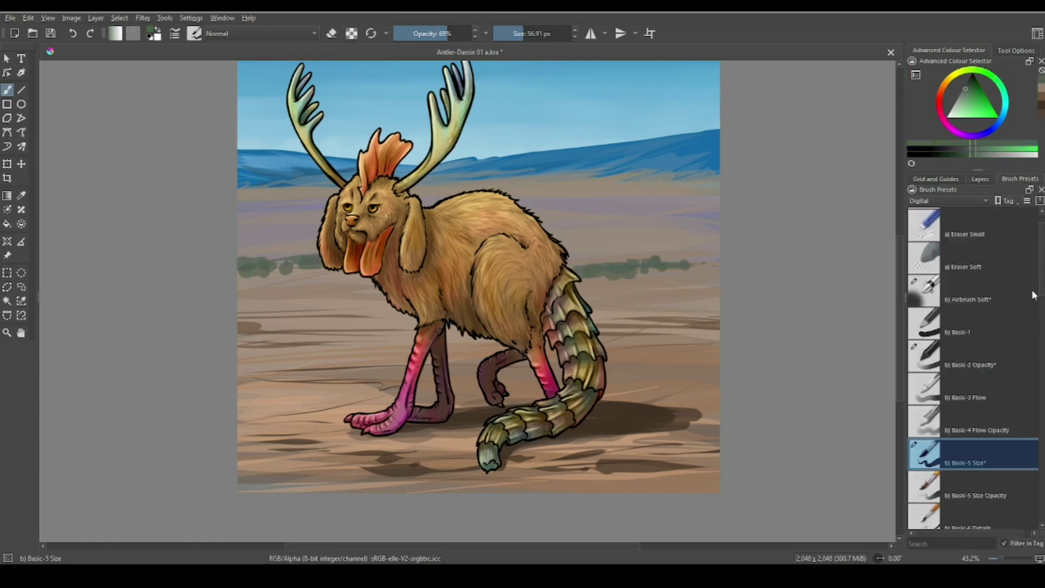
left_click(928, 307)
left_click_drag(1040, 322, 1044, 494)
left_click(947, 201)
left_click(926, 229)
left_click(970, 257)
left_click(948, 201)
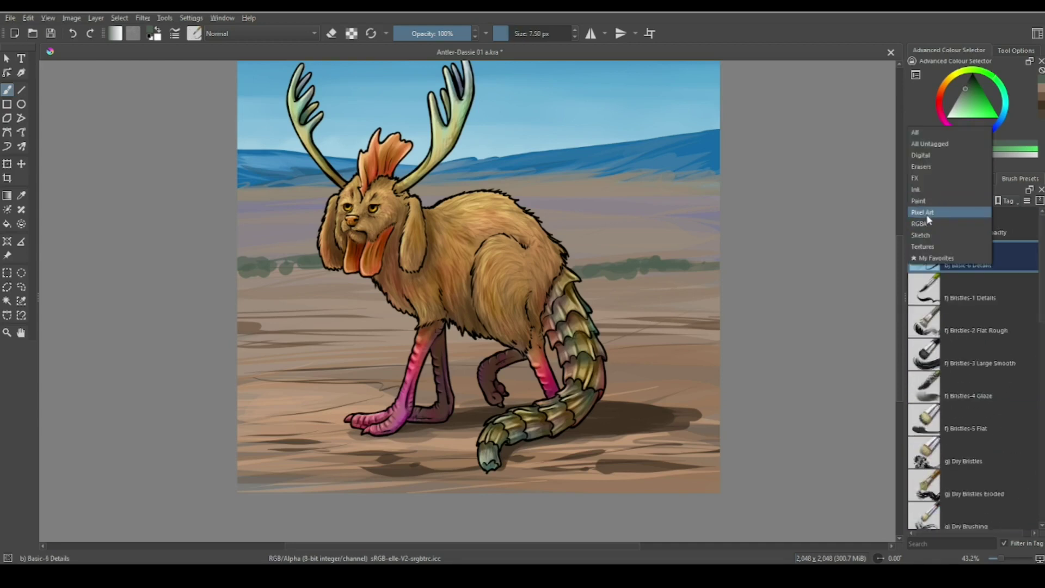
left_click(970, 235)
scroll(974, 261, "down", 6)
left_click(980, 294)
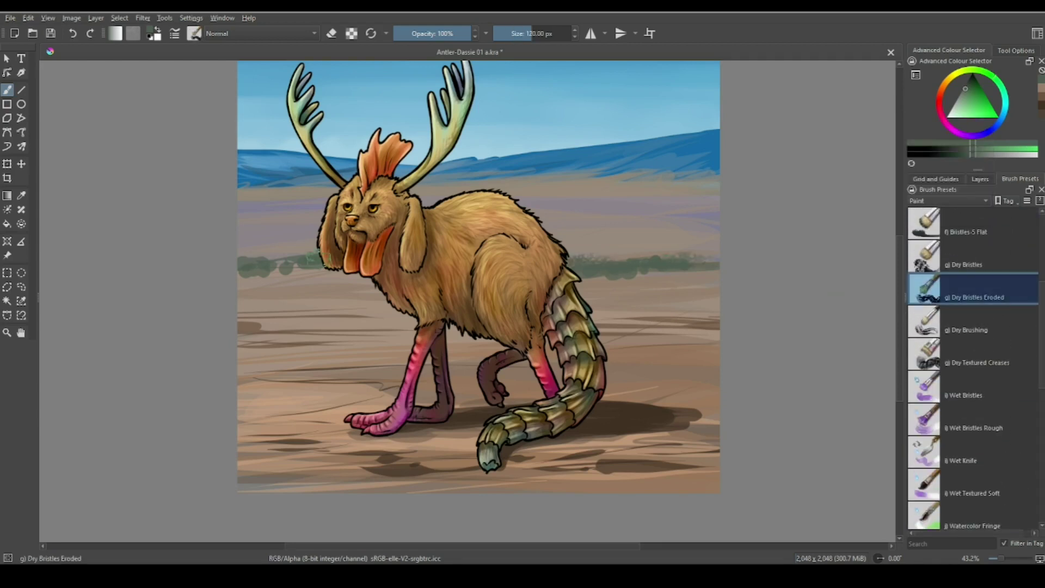
Step: Paint further rows of textured green scrub up to the foot of the hills with the brush at 66.73 px
left_click_drag(707, 227, 605, 237)
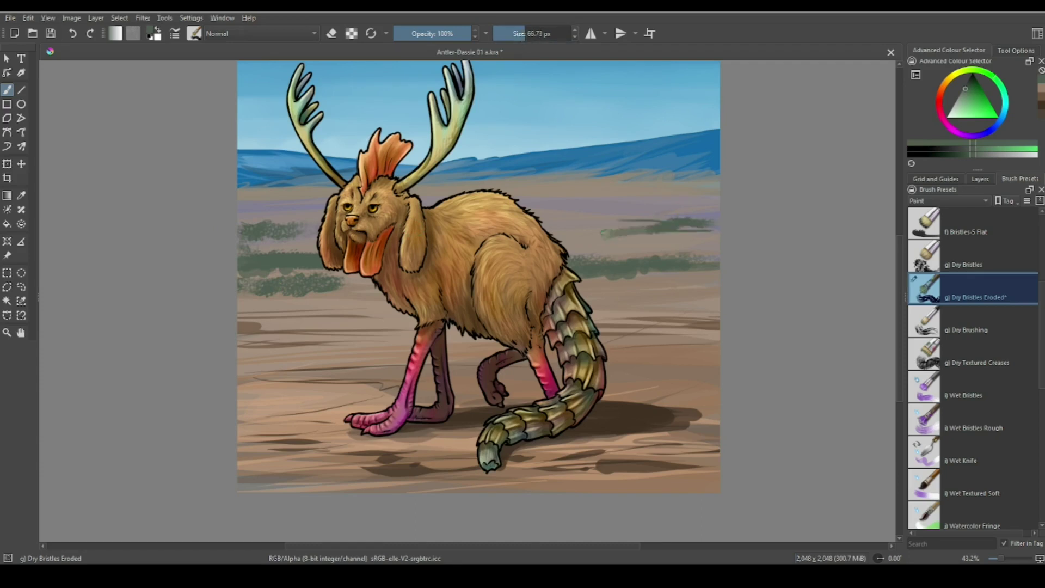
left_click_drag(703, 245, 544, 220)
left_click_drag(240, 212, 326, 206)
left_click_drag(697, 197, 501, 210)
left_click_drag(273, 218, 332, 238)
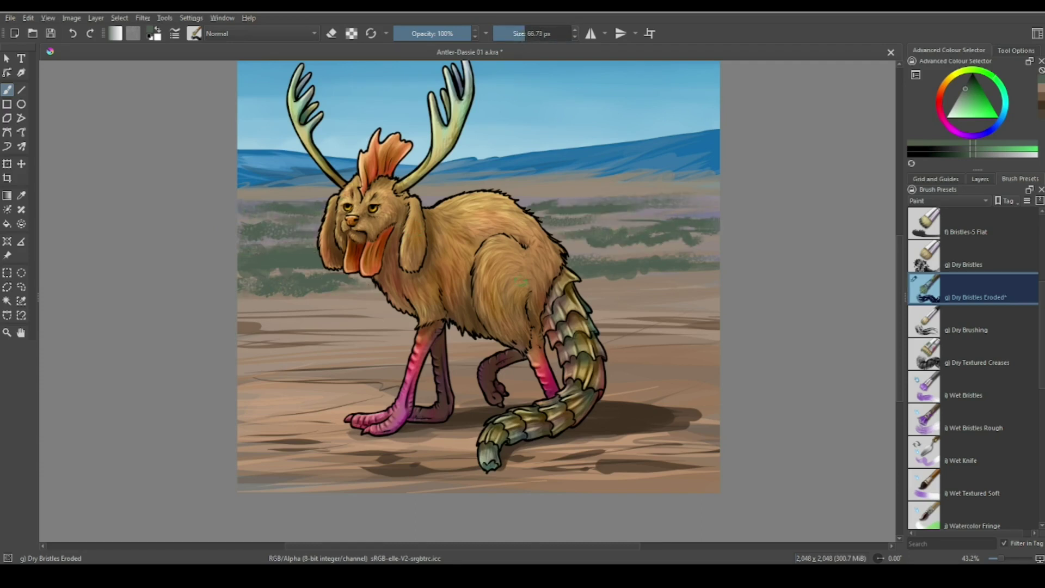
Step: Shade the undersides of the scrub rows dark green and lighten their tops with a paler green
left_click_drag(614, 278, 708, 273)
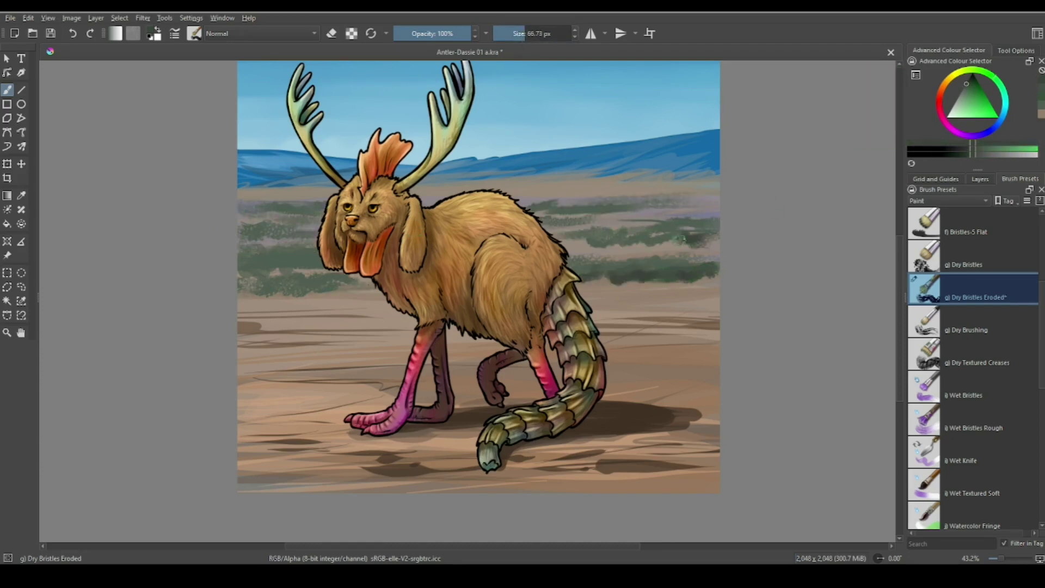
left_click(626, 212, "ctrl")
left_click_drag(597, 235, 667, 228)
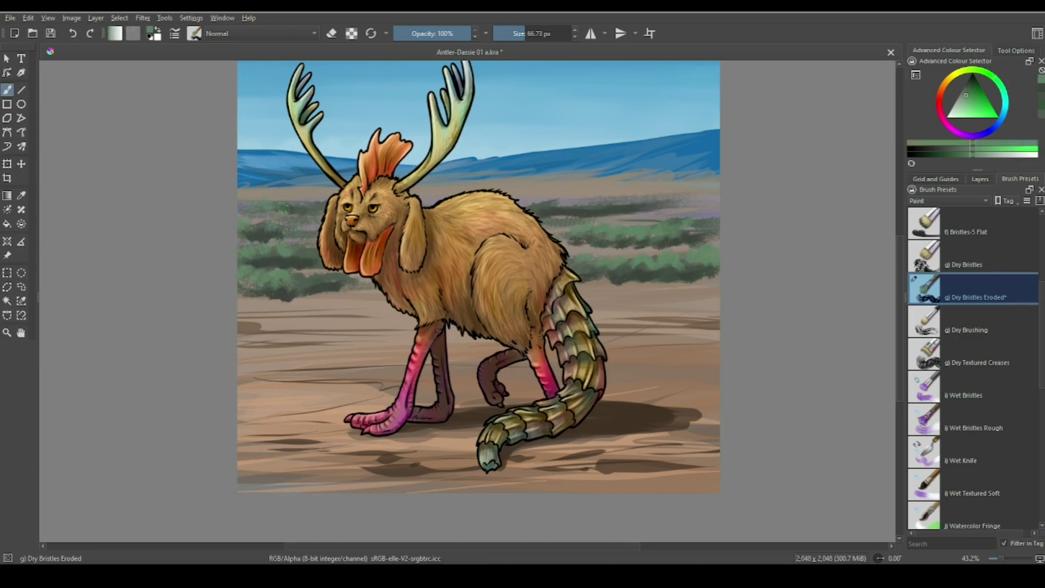
Step: Paint rounded bushes behind the legs and near the tail with dark green bases, lighter green tops and dark brown ground shadows
left_click(711, 302, "ctrl")
left_click_drag(714, 335, 692, 353)
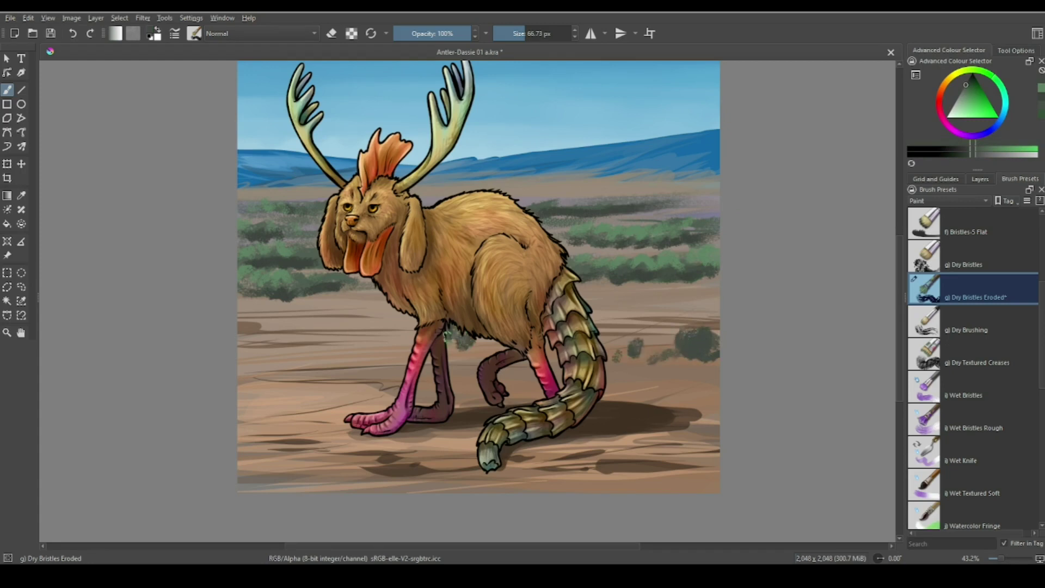
left_click(381, 327, "ctrl")
mouse_move(405, 330)
left_mouse_down()
mouse_move(367, 346)
mouse_move(393, 333)
mouse_move(362, 335)
left_mouse_up()
left_click(376, 340, "ctrl")
left_click(383, 322, "ctrl")
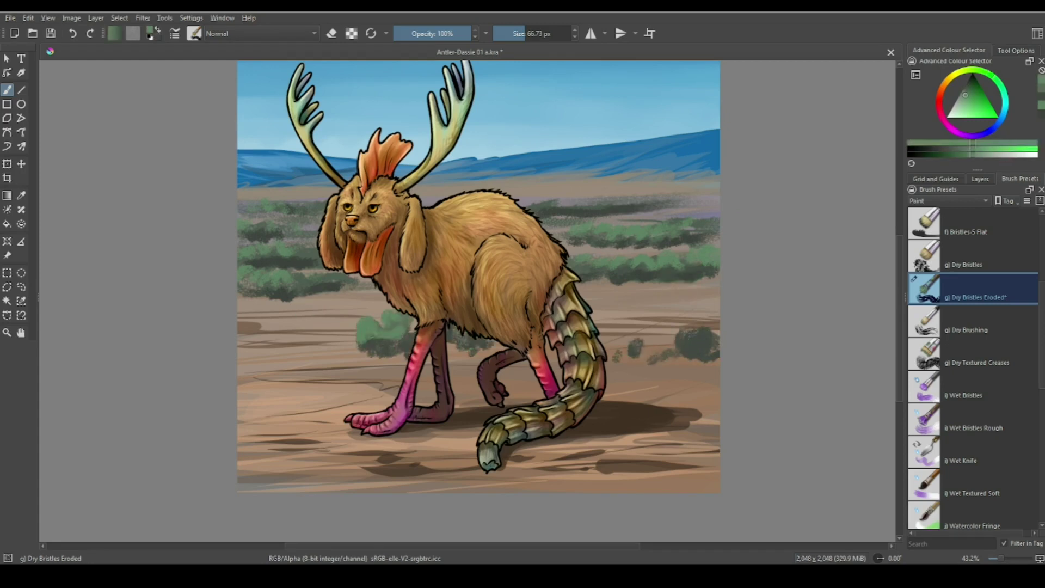
left_click(631, 343, "ctrl")
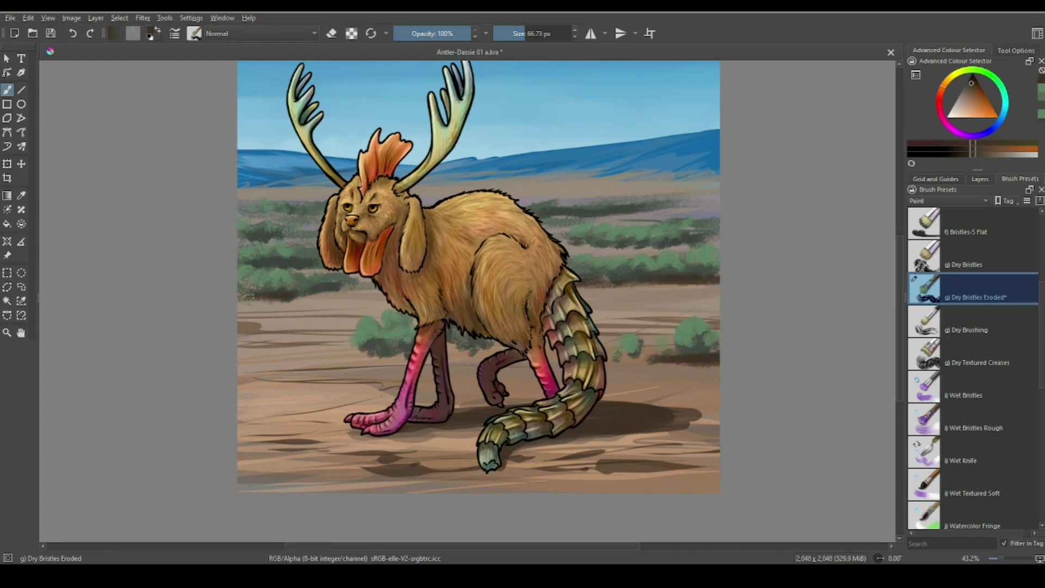
left_click(630, 272, "ctrl")
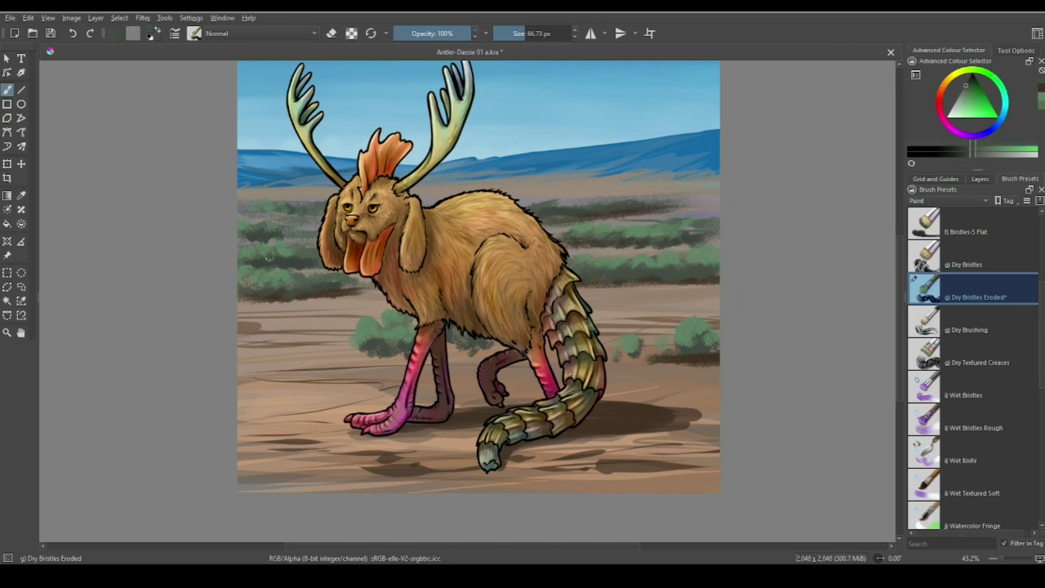
Step: Texture the ground and the edges of the cast shadow with sampled browns, using the dry bristle brush at 175.10 px
left_click(392, 357, "ctrl")
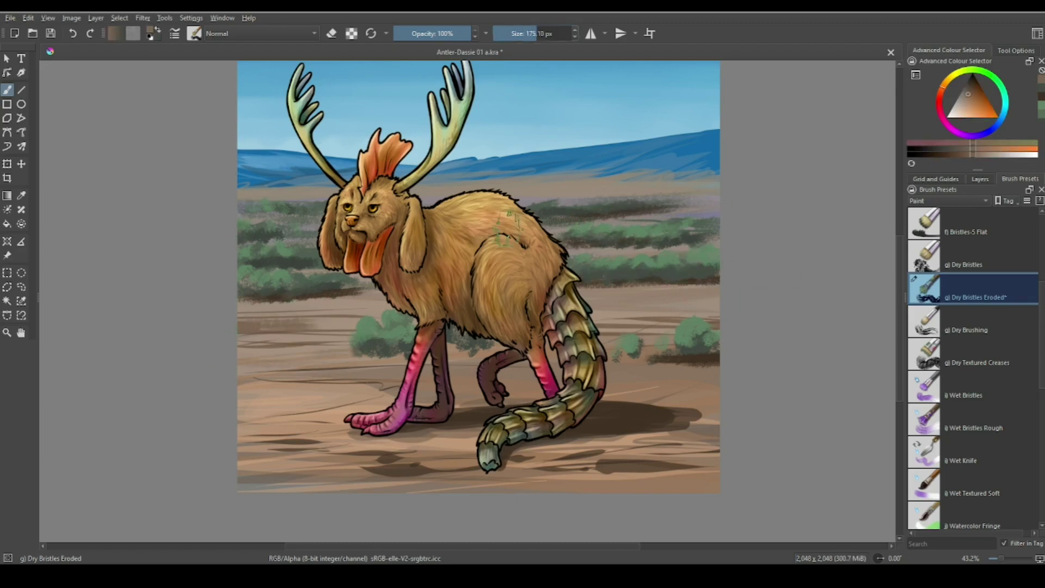
left_click(610, 392, "ctrl")
left_click_drag(589, 384, 707, 376)
left_click(611, 415, "ctrl")
left_click_drag(648, 411, 716, 408)
left_click(611, 415, "ctrl")
left_click(511, 447, "ctrl")
mouse_move(626, 455)
left_mouse_down()
mouse_move(523, 441)
mouse_move(637, 433)
left_mouse_up()
left_click_drag(381, 424, 490, 409)
left_click(343, 469, "ctrl")
left_click_drag(305, 469, 253, 466)
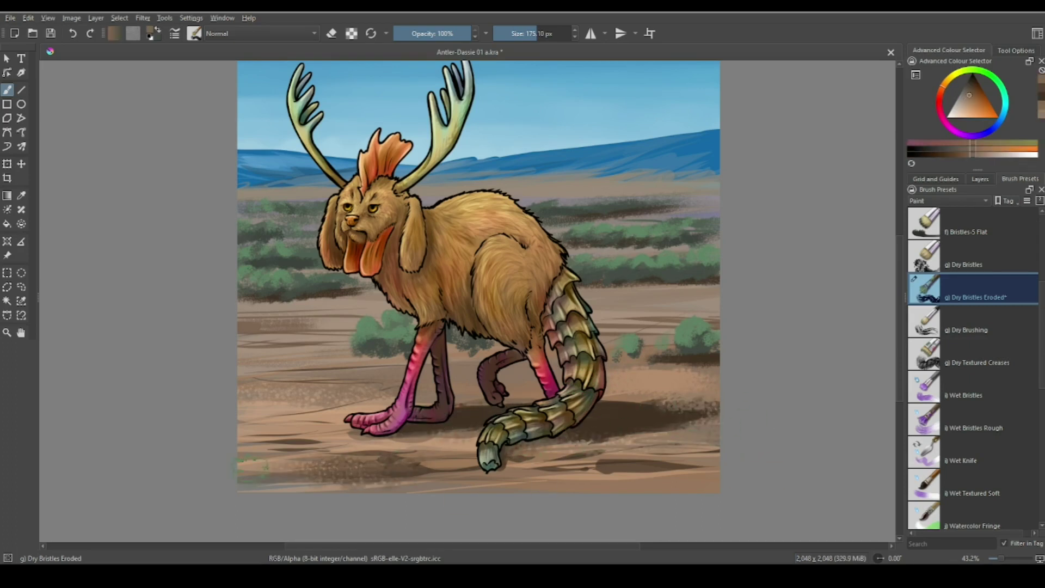
Step: Work sampled brown textures over the dark patches and streaks along the lower foreground
left_click(305, 435, "ctrl")
left_click_drag(599, 466, 708, 468)
left_click(626, 458, "ctrl")
mouse_move(566, 482)
left_mouse_down()
mouse_move(714, 480)
mouse_move(561, 451)
left_mouse_up()
left_click(644, 460, "ctrl")
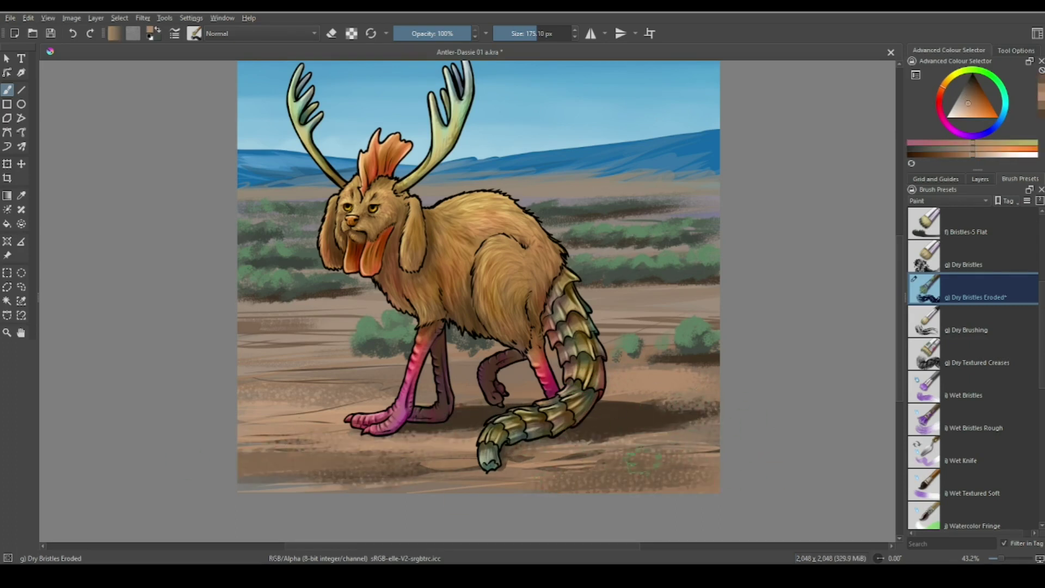
left_click_drag(707, 479, 256, 481)
Step: Reduce the brush to 38 px and dab pale green highlights on the bushes and scrub rows
left_click(441, 322, "ctrl")
key("bracketleft")
key("bracketleft")
key("bracketleft")
key("bracketleft")
key("bracketleft")
key("bracketleft")
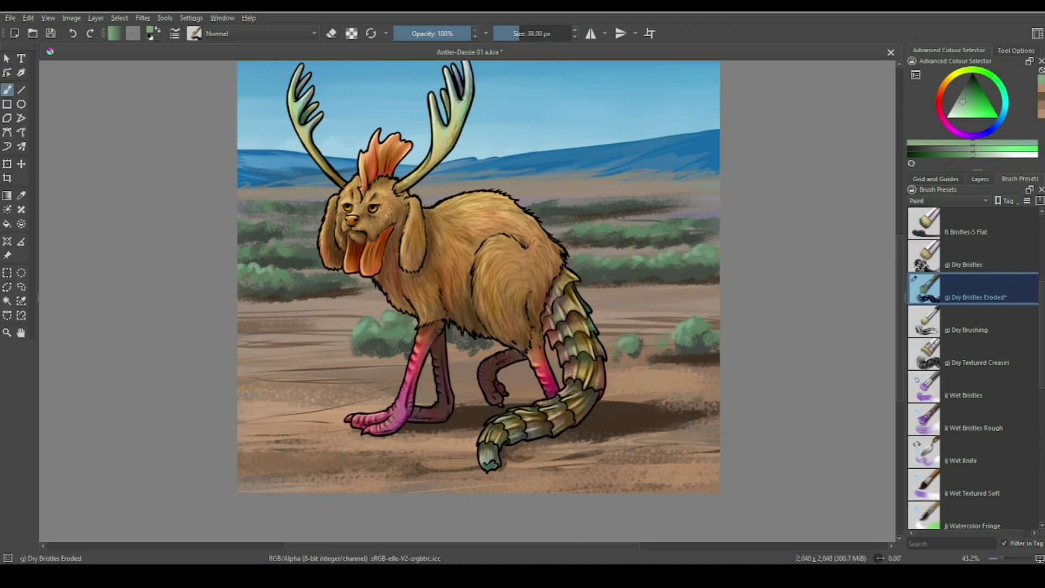
left_click_drag(539, 204, 542, 244)
Step: Soften the strokes on the blue hills with sampled blues, using the brush at 68 px and 28% opacity
left_click(689, 239, "ctrl")
key("bracketright")
key("bracketright")
key("bracketright")
key("i")
key("i")
key("i")
key("i")
key("i")
key("i")
key("i")
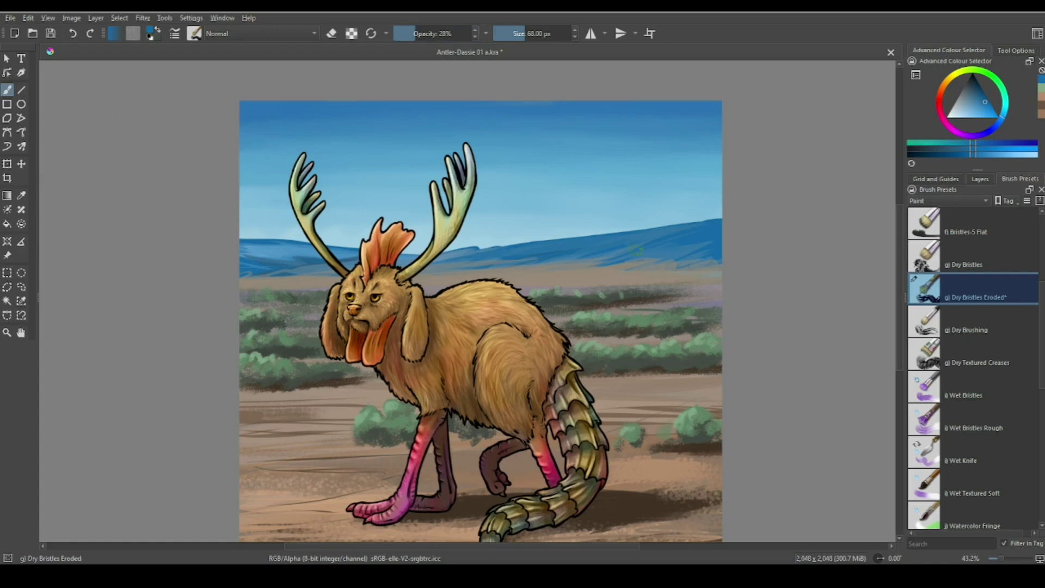
left_click_drag(689, 238, 610, 256)
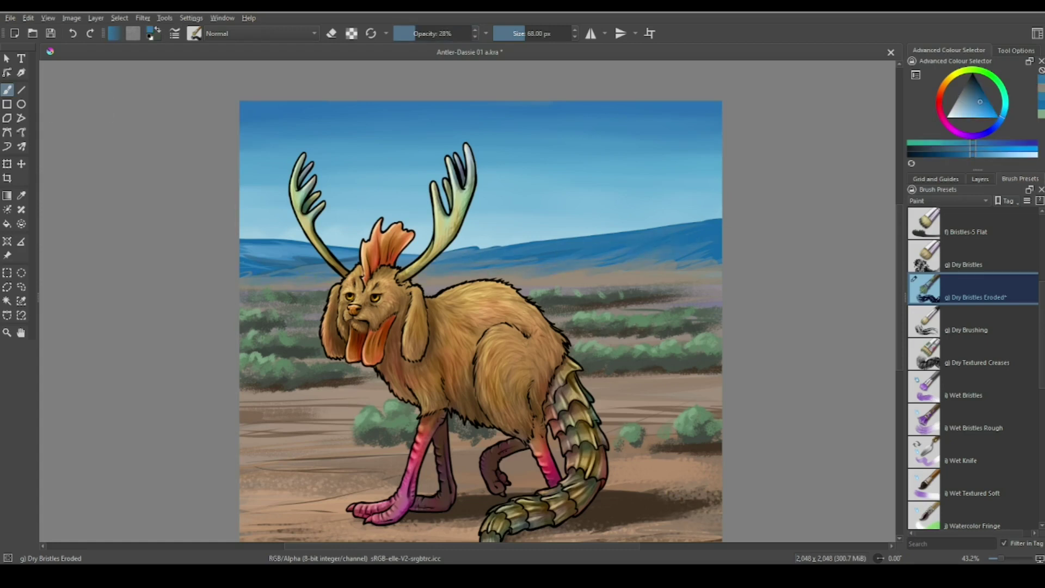
Step: Roughen the ridge line of the blue hills with a sampled blue, using the dry bristle brush at 47 px and full opacity
key("e")
key("bracketright")
key("bracketright")
key("bracketright")
key("bracketright")
left_click_drag(474, 249, 712, 222)
left_click(702, 230, "ctrl")
Step: Work sampled dark greens and browns into the scrub rows, distant ground and bushes with the 47 px brush
left_click(294, 320, "ctrl")
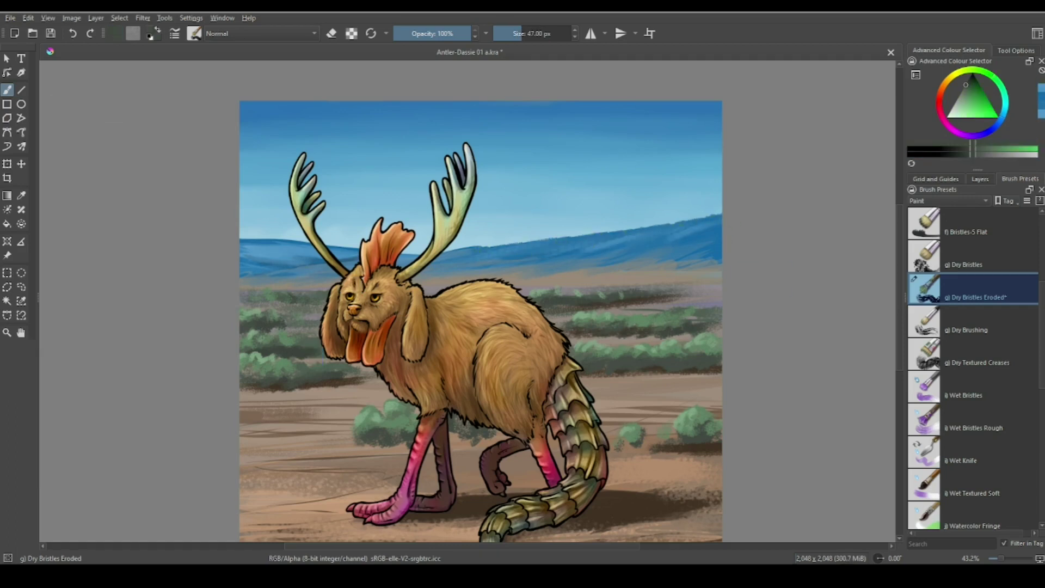
left_click(718, 439, "ctrl")
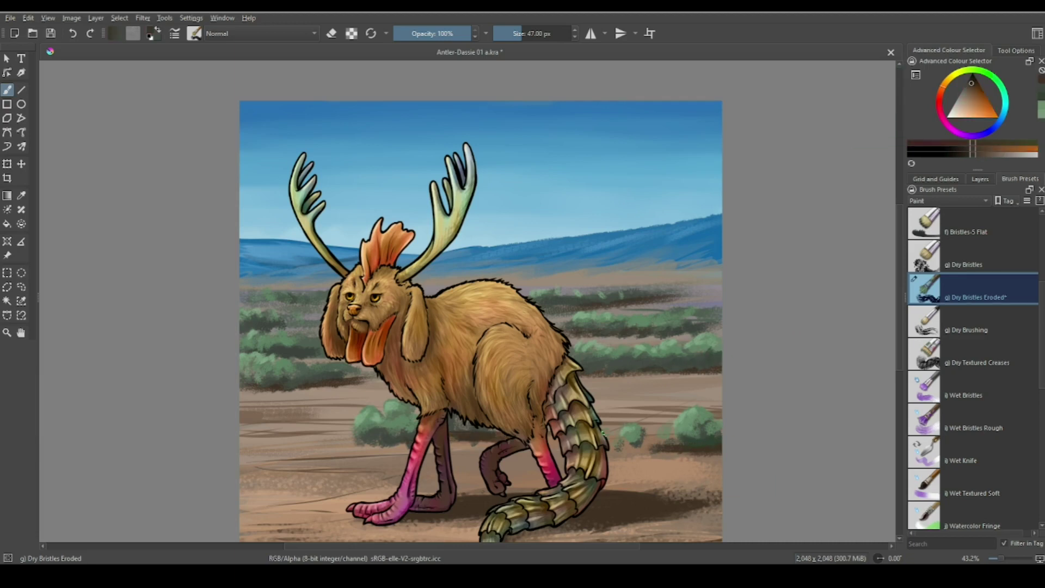
left_click(312, 381, "ctrl")
left_click(702, 297, "ctrl")
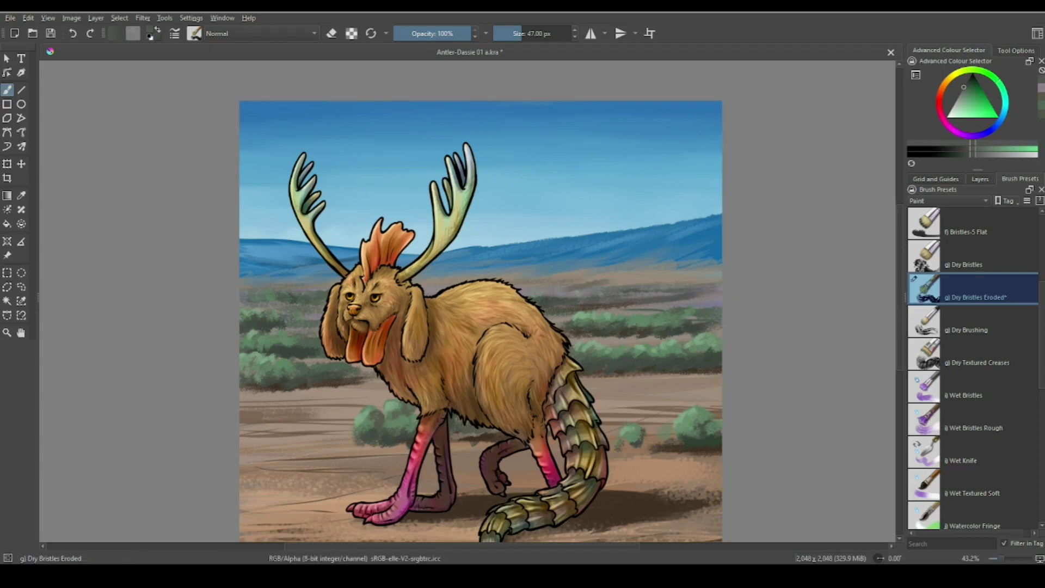
left_click_drag(900, 141, 902, 112)
left_click(902, 113, "ctrl")
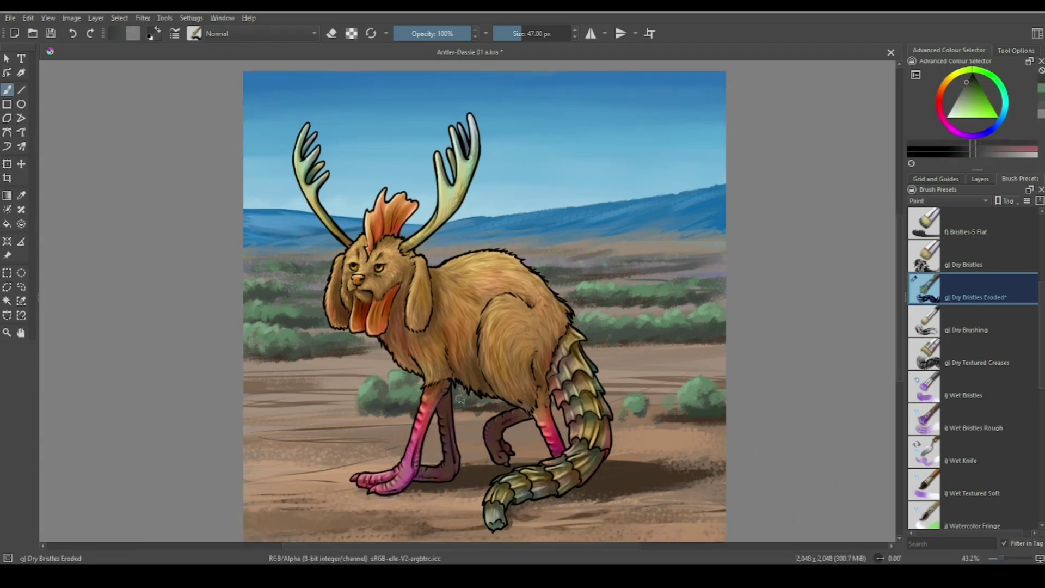
Step: Switch to the Blender Blur preset in the Digital set and soften the blue hills at 154 px and 29% opacity
left_click_drag(581, 335, 563, 325)
scroll(975, 354, "up", 3)
left_click(948, 201)
left_click(922, 156)
scroll(1002, 354, "down", 5)
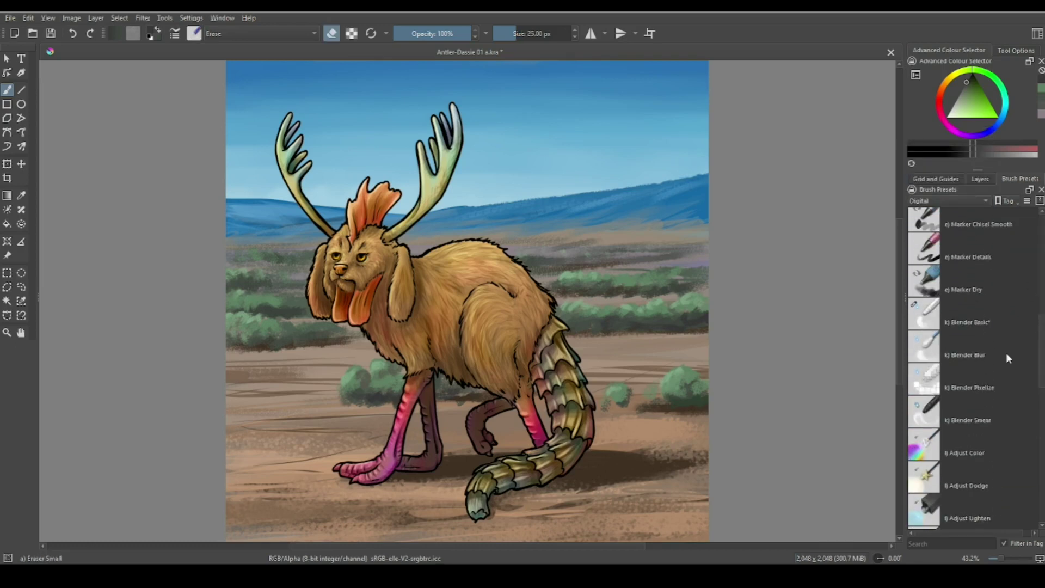
left_click(974, 355)
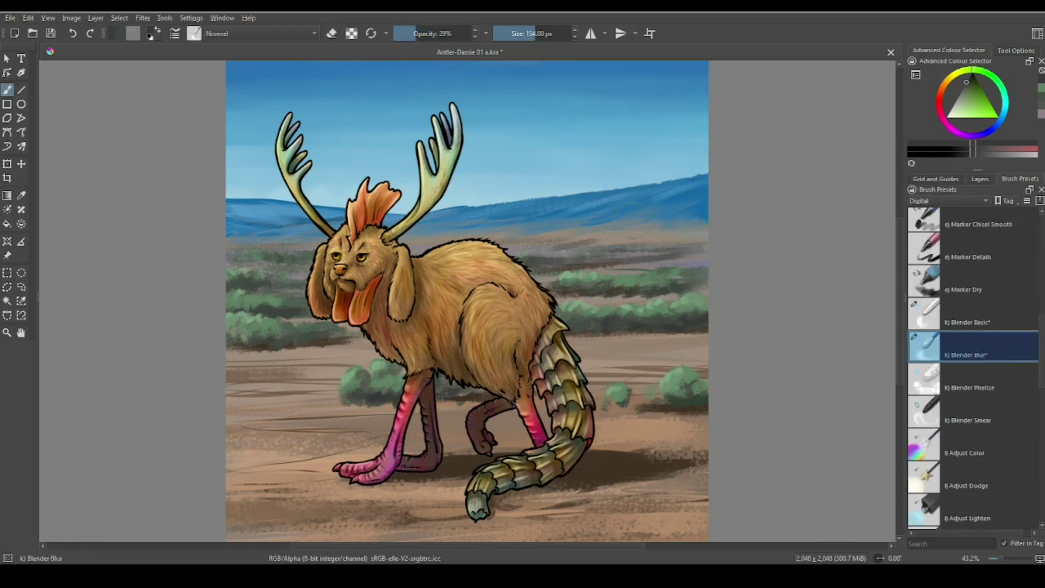
left_click_drag(243, 166, 330, 178)
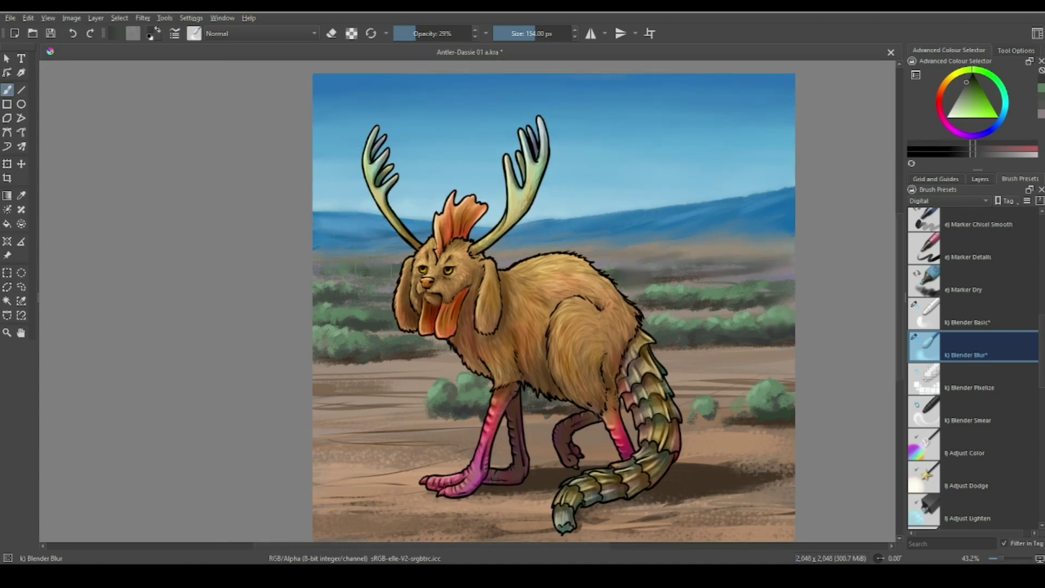
Step: Blur the scrub rows and distant ground behind the creature, lowering the blender's opacity to 9% and 3%
left_click_drag(381, 360, 330, 346)
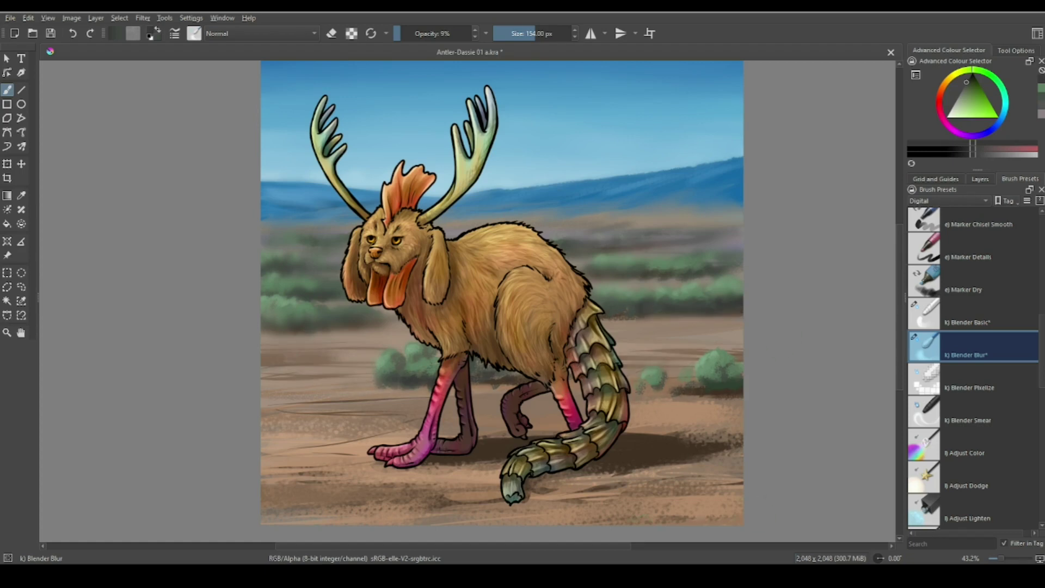
left_click_drag(534, 383, 541, 333)
left_click_drag(490, 133, 505, 184)
left_click_drag(375, 185, 372, 200)
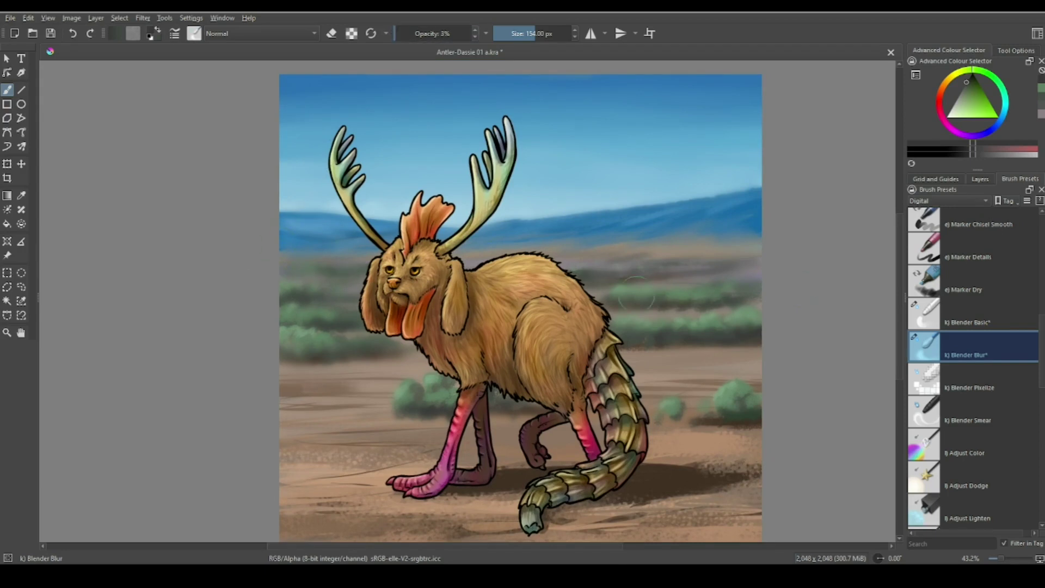
left_click_drag(636, 294, 634, 315)
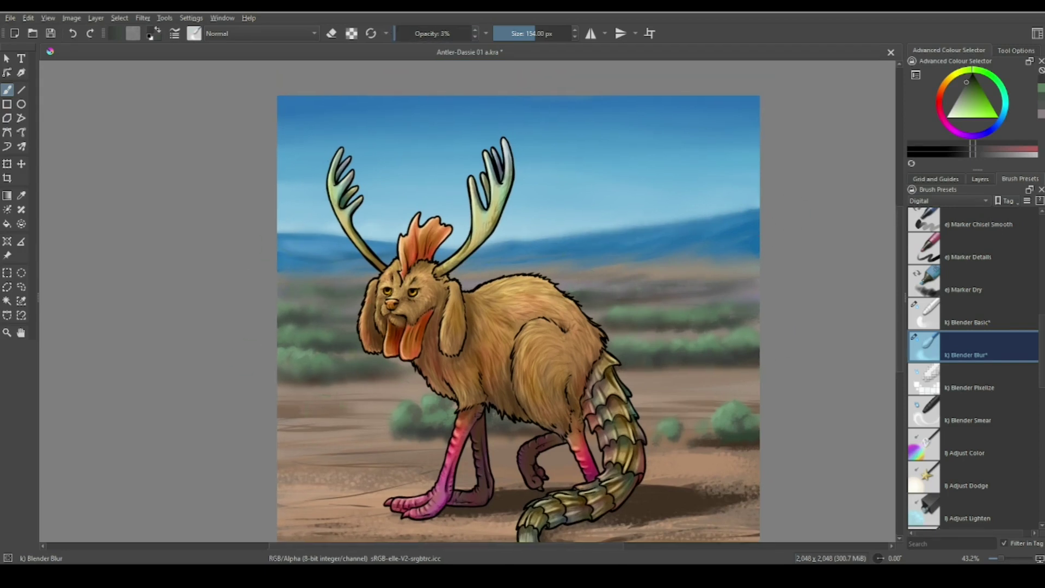
left_click_drag(518, 316, 549, 281)
left_click_drag(758, 438, 677, 464)
Step: Add a paint layer named Vignette above the creature layer and set its blending mode
left_click(980, 178)
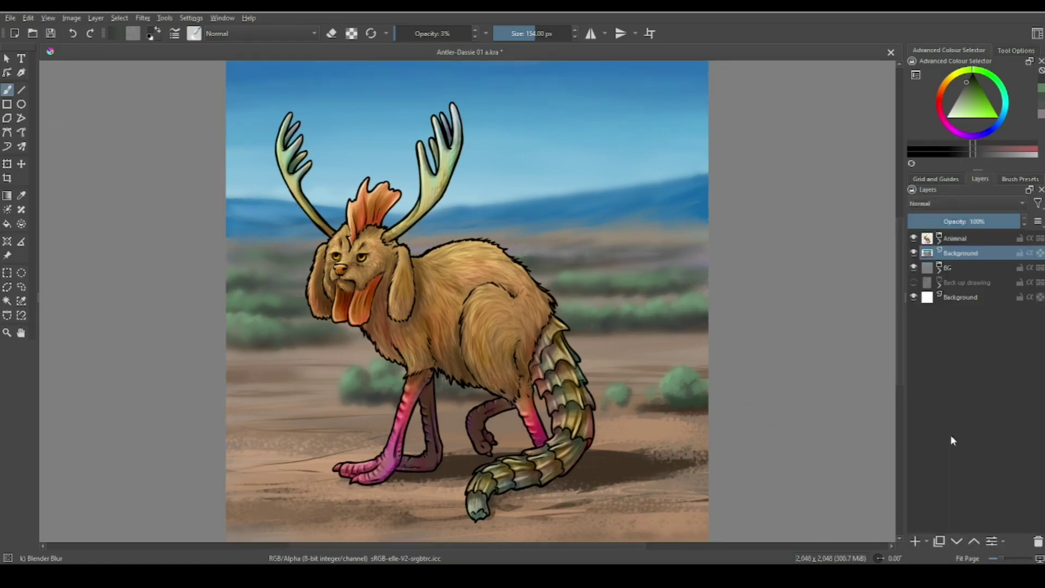
double_click(962, 239)
type("Vignette")
key("Return")
left_click(966, 203)
left_click(924, 201)
Step: Darken the picture's edges and corners with a dark blue-violet Airbrush Soft at 860.22 px and 18% opacity
key("minus")
key("minus")
left_click(1020, 179)
scroll(974, 354, "up", 5)
left_click(969, 327)
left_click(985, 132)
left_click_drag(571, 212, 605, 218)
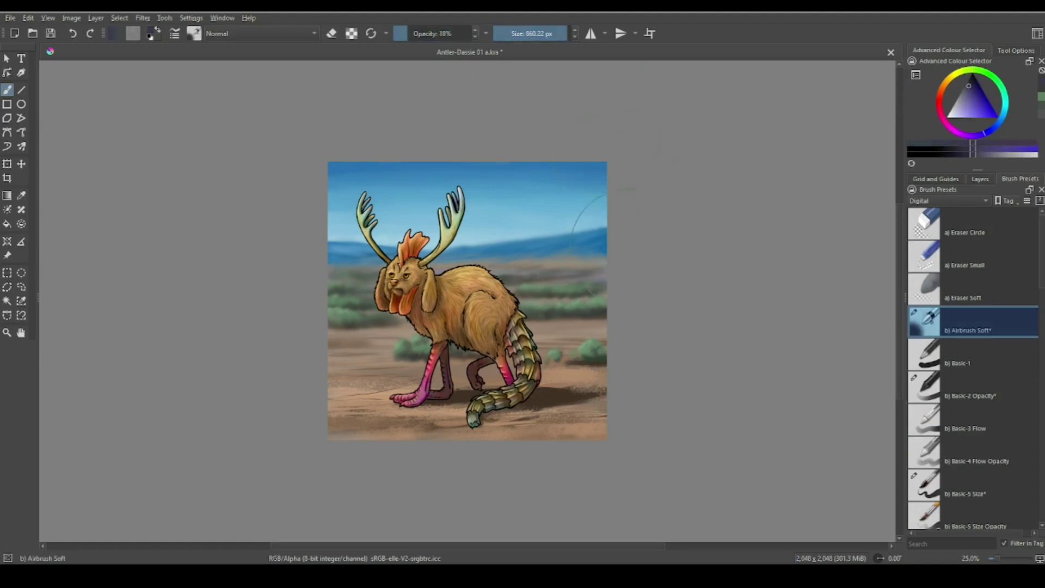
mouse_move(335, 161)
left_mouse_down()
mouse_move(370, 425)
mouse_move(588, 419)
mouse_move(381, 430)
left_mouse_up()
mouse_move(577, 174)
left_mouse_down()
mouse_move(594, 228)
mouse_move(593, 403)
mouse_move(649, 395)
left_mouse_up()
key("e")
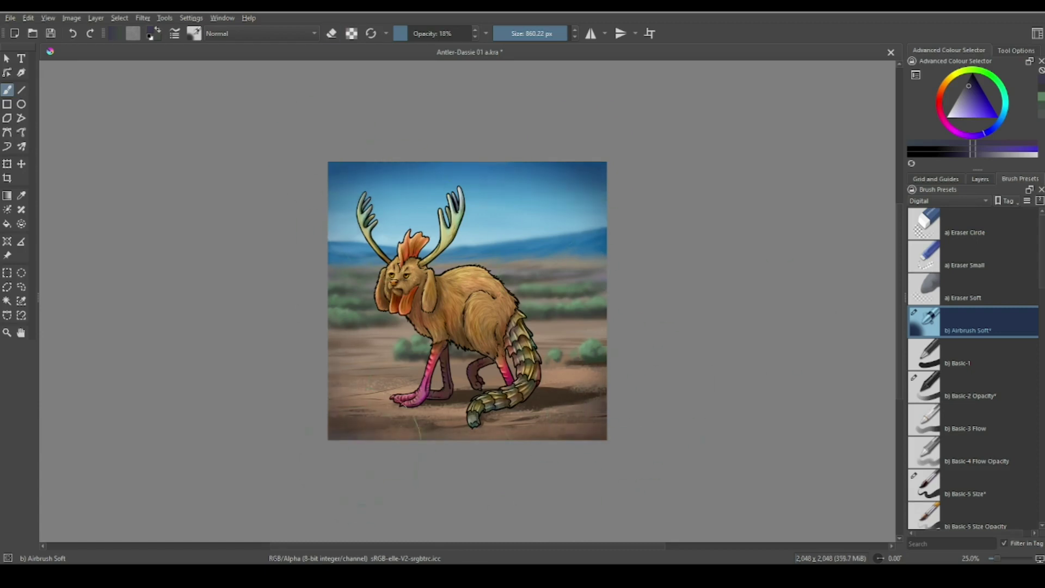
Step: Add a top paint layer named Light effects and set its blending mode to Overlay
key("2")
left_click(980, 178)
left_click(926, 542)
left_click(944, 390)
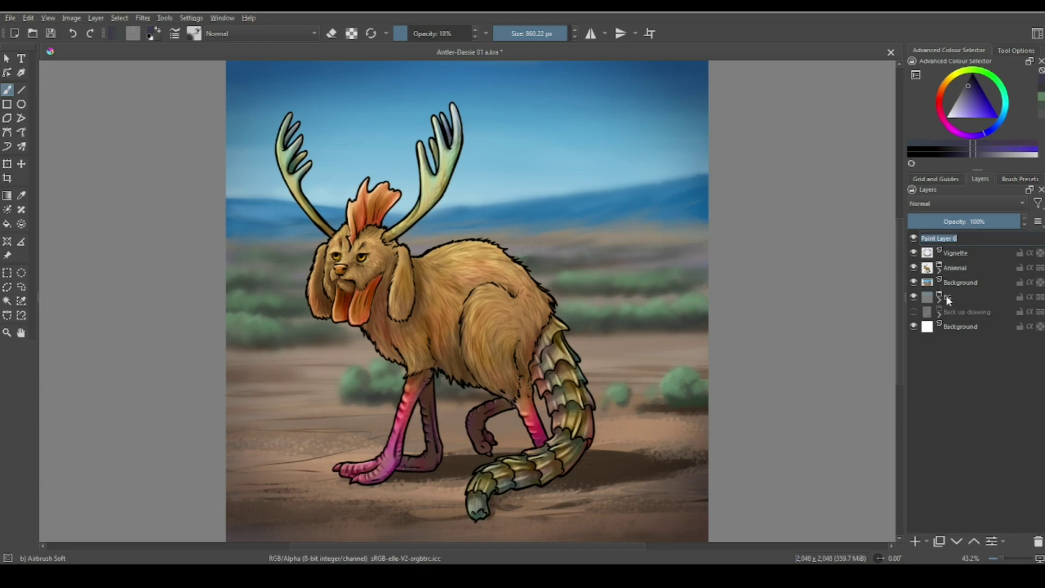
type("Light effects")
key("Return")
left_click(966, 203)
left_click(947, 251)
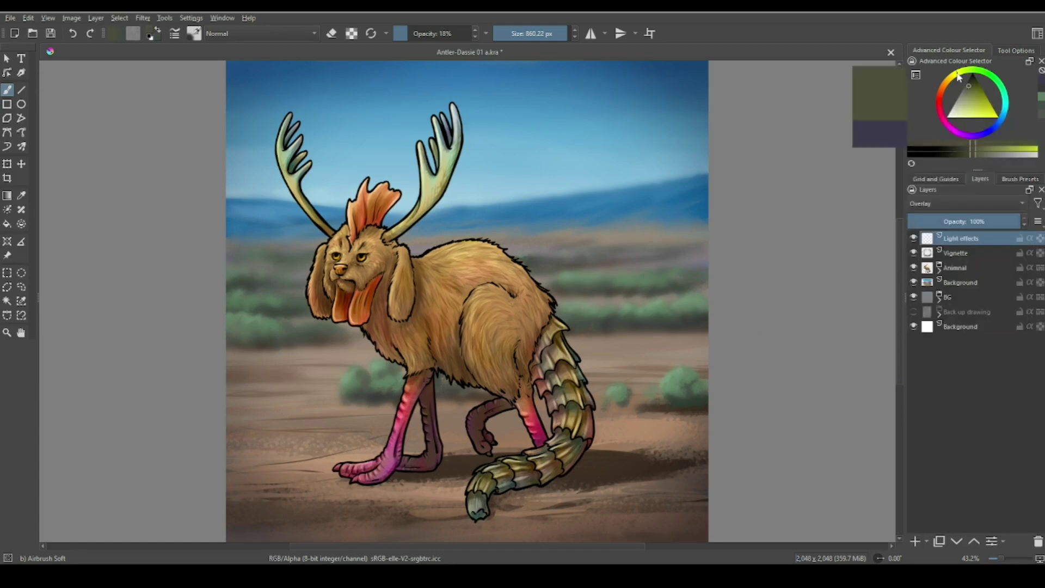
Step: Airbrush a pale yellow glow around the creature's head, using a 201 px brush at 71% opacity
left_click_drag(345, 263, 280, 258)
mouse_move(425, 435)
left_mouse_down("shift")
mouse_move(414, 436)
mouse_move(398, 469)
left_mouse_up("shift")
left_click_drag(486, 308, 472, 305)
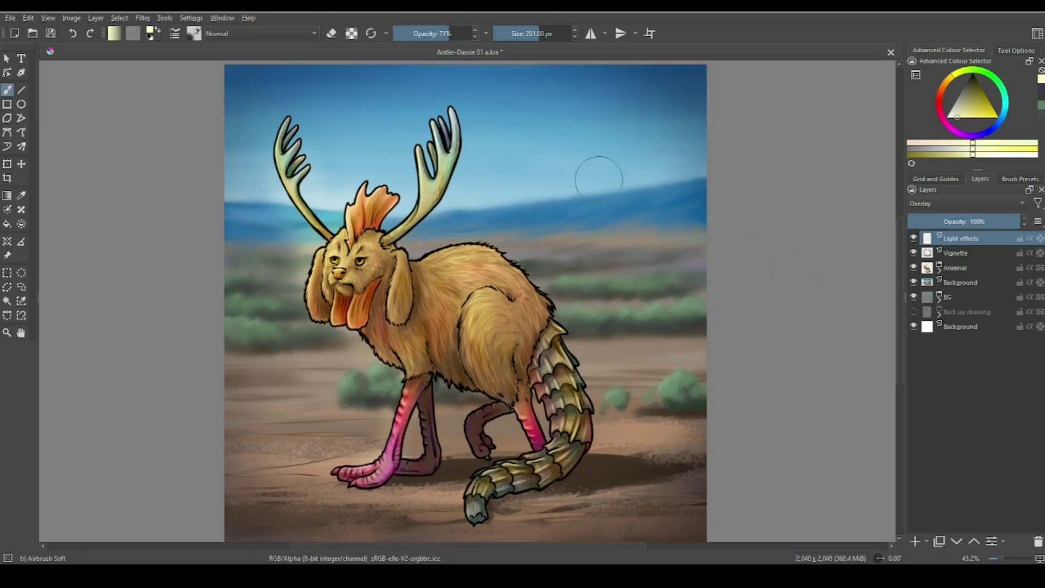
Step: Dab soft pale yellow light spots over the hills, scrub and ground on both sides of the creature
left_click(631, 258)
left_click(660, 201)
left_click(619, 259)
left_click(242, 316)
left_click(282, 244)
left_click(375, 377)
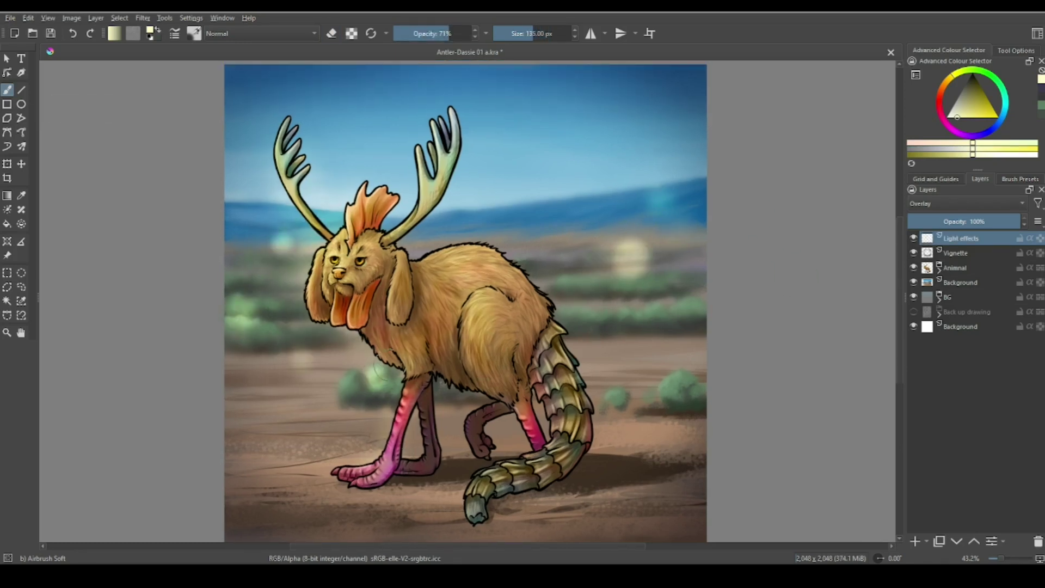
Step: Erase the centres of the background light spots to turn them into soft flare shapes
key("e")
left_click(634, 260)
left_click(651, 361)
left_click(374, 375)
left_click(243, 316)
left_click(286, 246)
Step: Reduce the airbrush to 90 px and dab pale yellow glints beside both antlers
key("bracketleft")
key("bracketleft")
key("bracketleft")
key("e")
left_click(417, 146)
left_click(278, 146)
key("e")
Step: Compare the picture with and without the Light effects layer and lower that layer's opacity to 74%
left_click(914, 238)
left_click(914, 237)
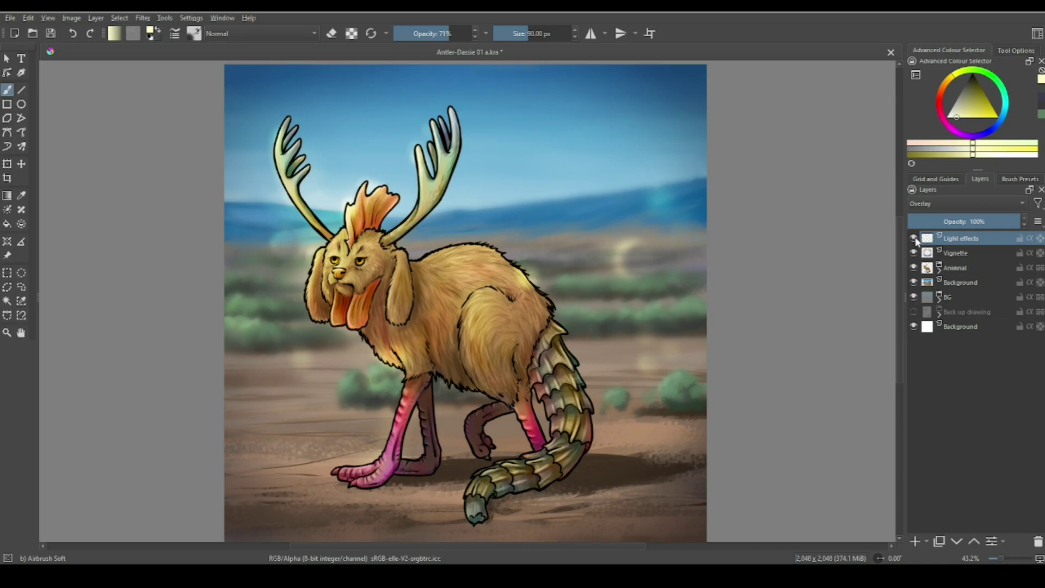
mouse_move(1013, 222)
left_mouse_down()
mouse_move(980, 222)
mouse_move(994, 222)
left_mouse_up()
scroll(786, 397, "up", 3)
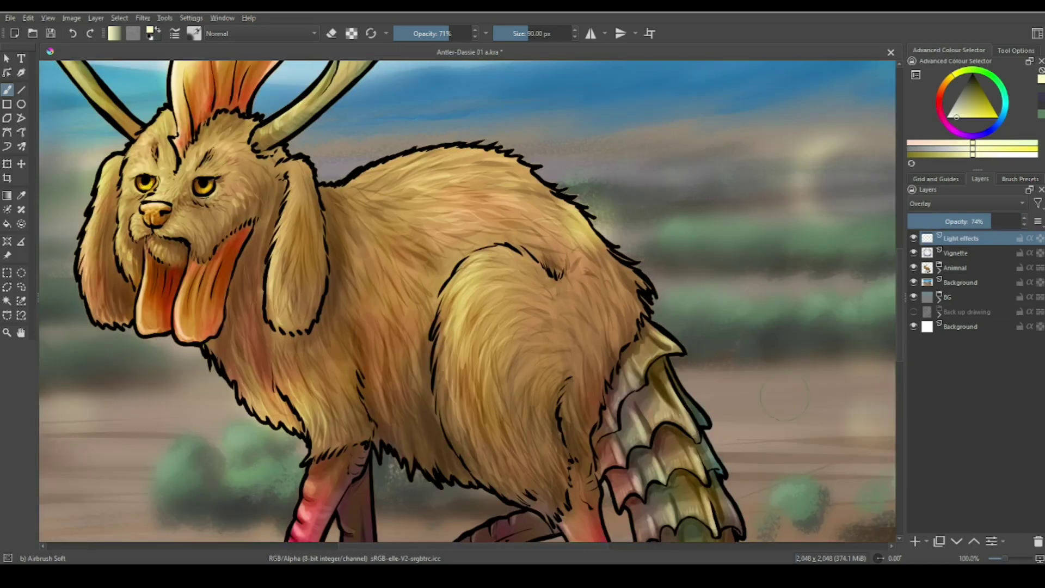
scroll(786, 397, "down", 3)
Step: Group the layers from Light effects down to BG, duplicate the group and merge the copy into a single layer
left_click(974, 297, "shift")
left_click(915, 238)
left_click(915, 238)
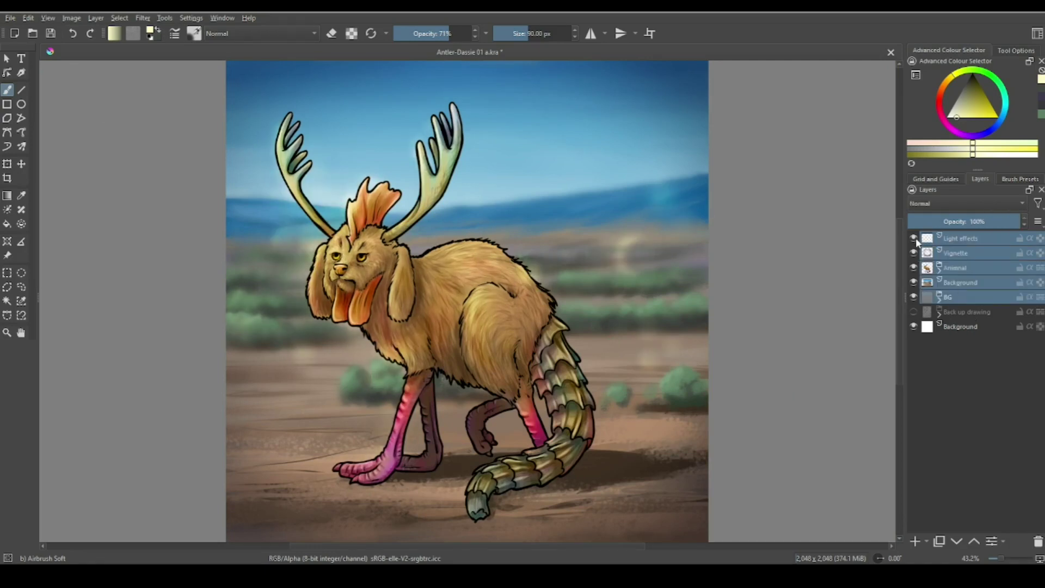
key("ctrl+g")
key("ctrl+j")
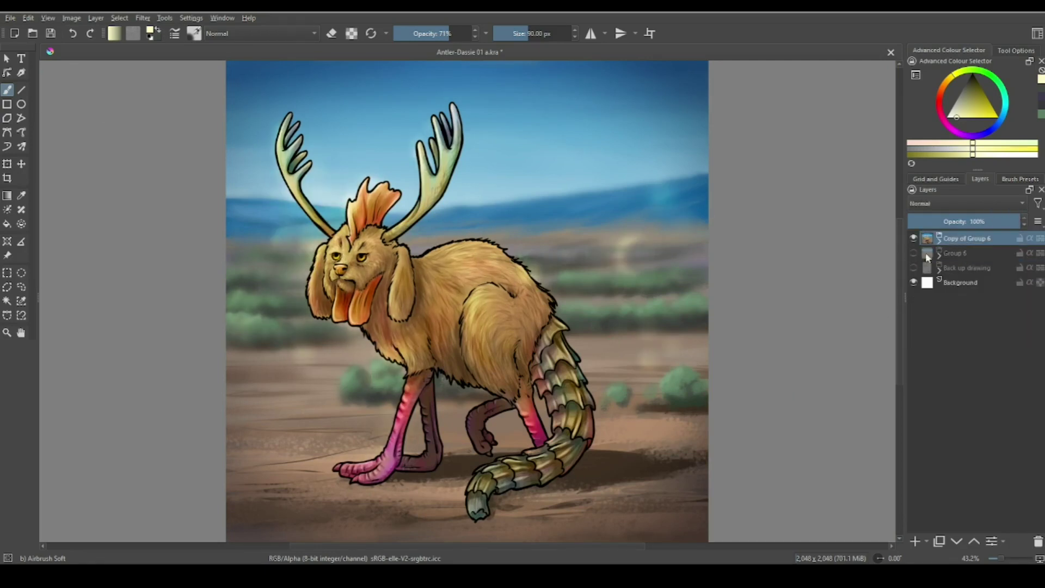
key("ctrl+z")
left_click(939, 240)
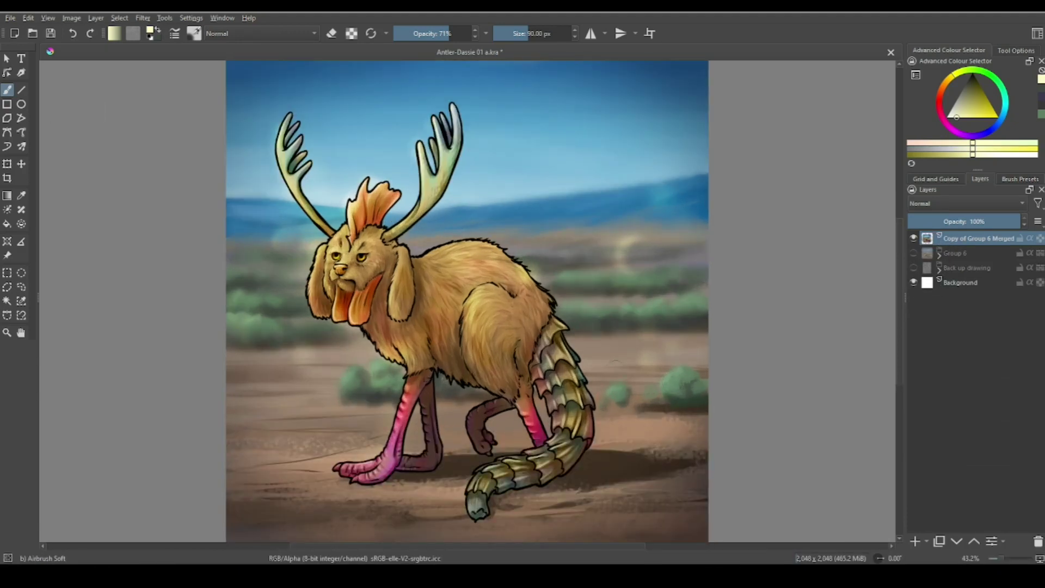
Step: Show the original group again and apply Levels to the merged copy with input black 13 and input white about 241
left_click(71, 18)
left_click(914, 253)
left_click(71, 18)
mouse_move(49, 18)
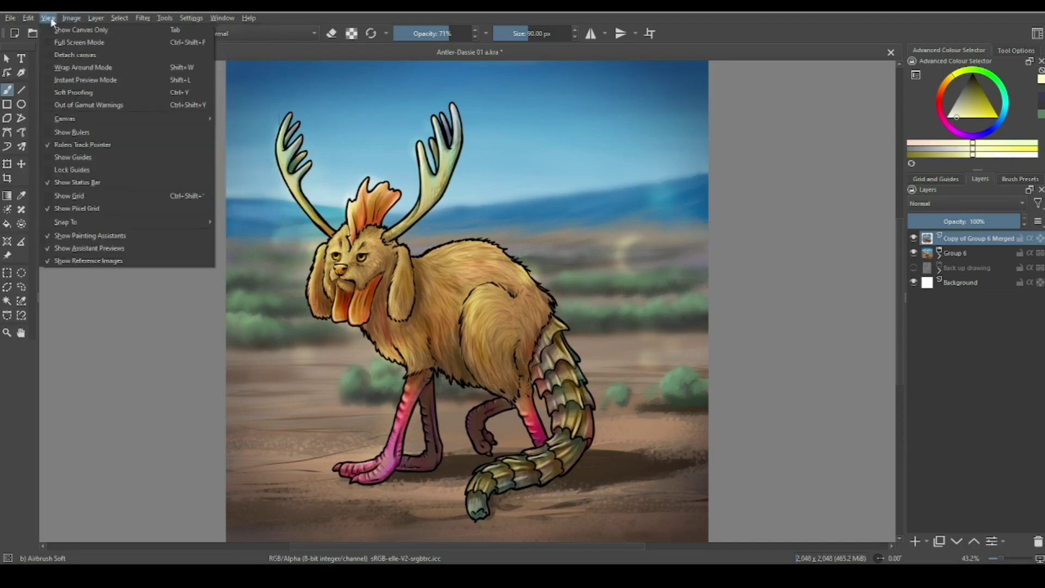
mouse_move(143, 18)
mouse_move(158, 57)
left_click(326, 169)
mouse_move(973, 254)
left_mouse_down()
mouse_move(866, 262)
mouse_move(972, 254)
left_mouse_up()
left_click_drag(692, 253, 706, 253)
left_click_drag(972, 254, 951, 255)
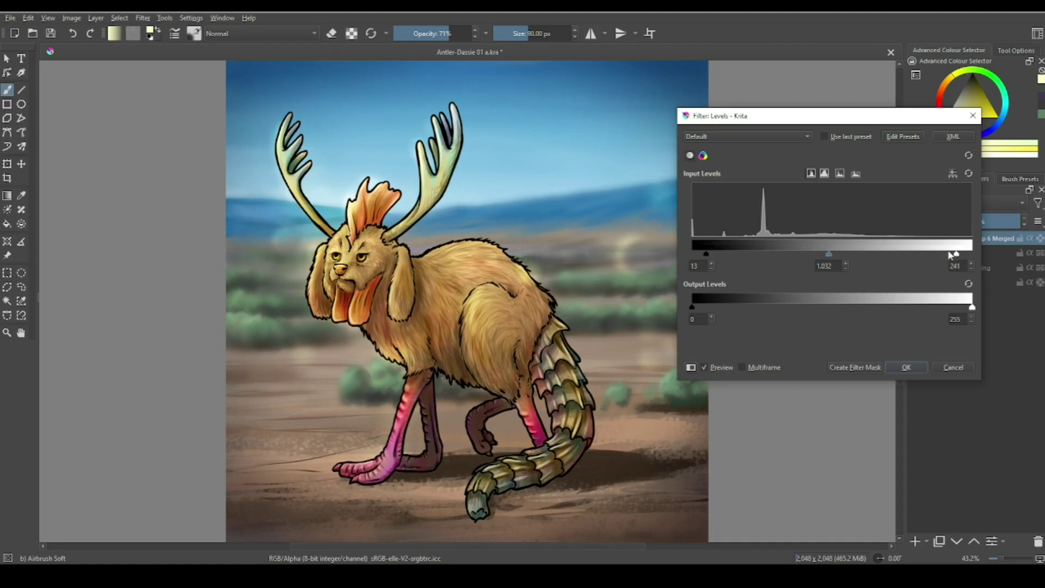
left_click(907, 367)
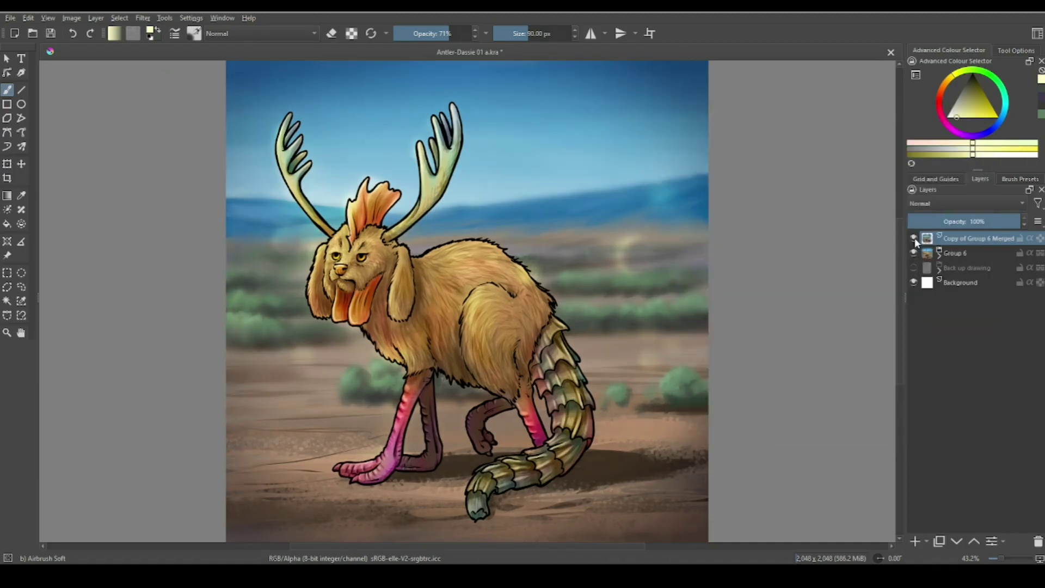
Step: Apply Levels to the merged copy again with input black 14 and input white 218
left_click(913, 253)
key("ctrl+l")
left_click_drag(972, 254, 932, 254)
left_click_drag(692, 254, 709, 257)
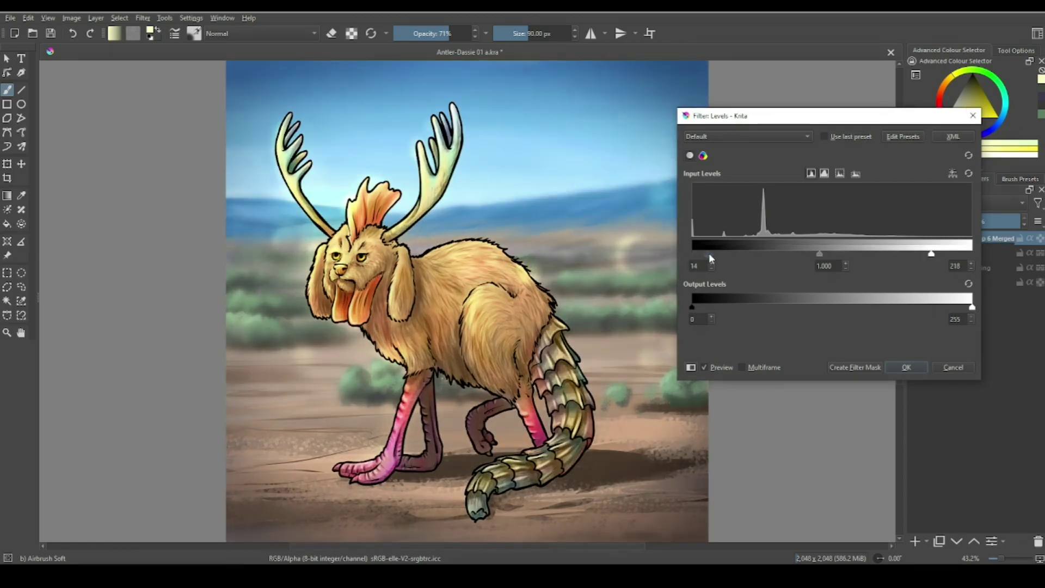
left_click(906, 367)
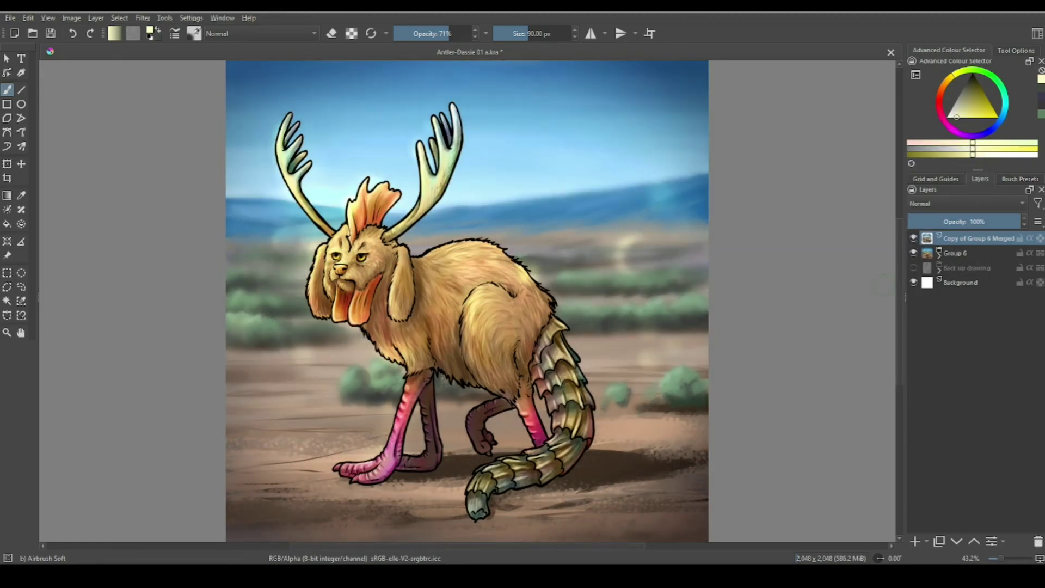
Step: Apply an HSV/HSL adjustment to the merged copy with saturation 22 and lightness -3, and compare it with the original group
key("ctrl+u")
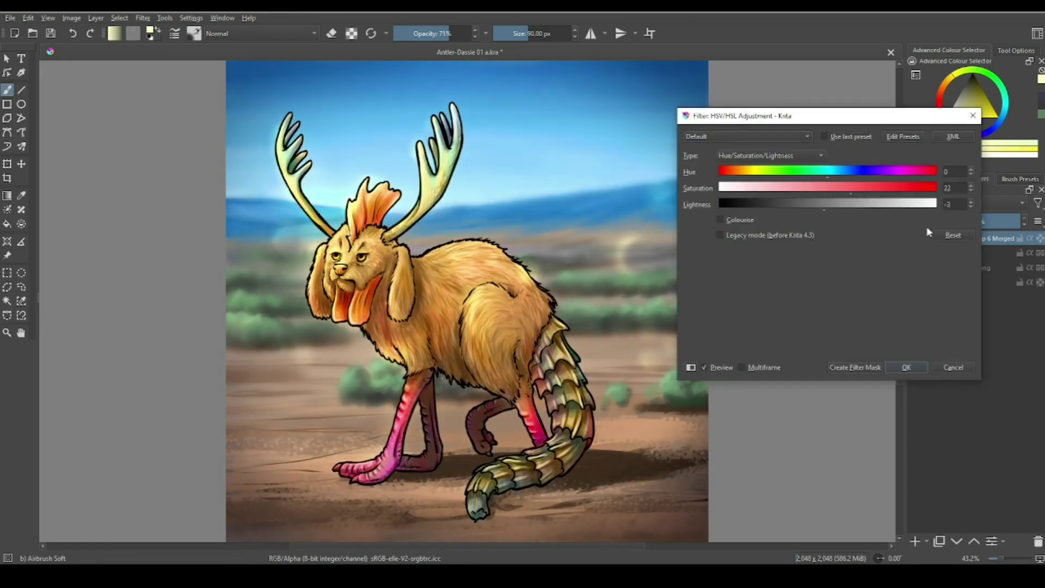
key("Return")
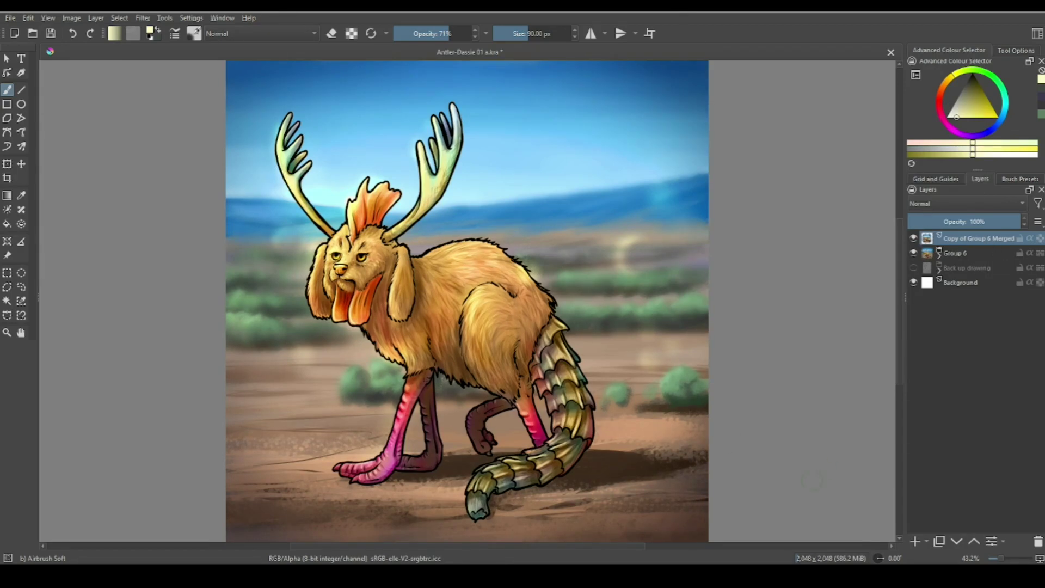
left_click(914, 238)
Step: Duplicate the adjusted layer and apply the Random Noise filter to the copy, tuning its level and opacity
key("ctrl+j")
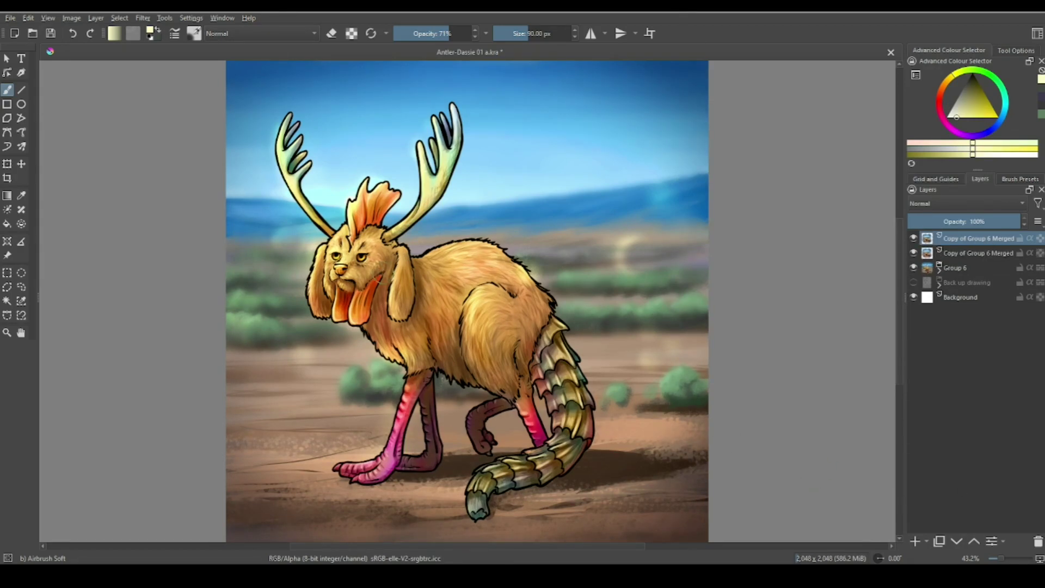
left_click(142, 18)
mouse_move(158, 157)
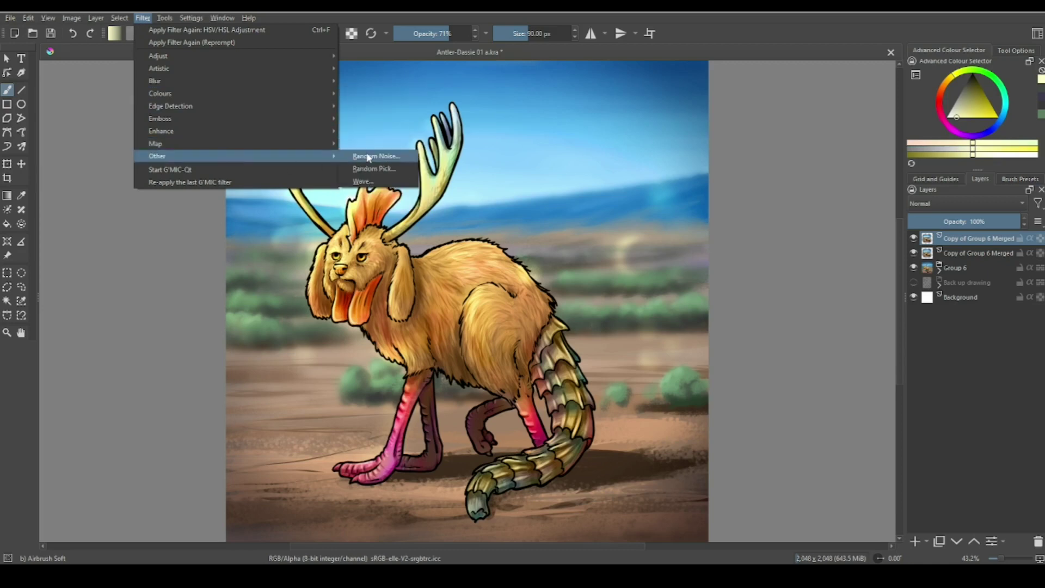
left_click(370, 156)
left_click(739, 156)
left_click(830, 173)
left_click_drag(829, 173, 972, 172)
left_click(742, 156)
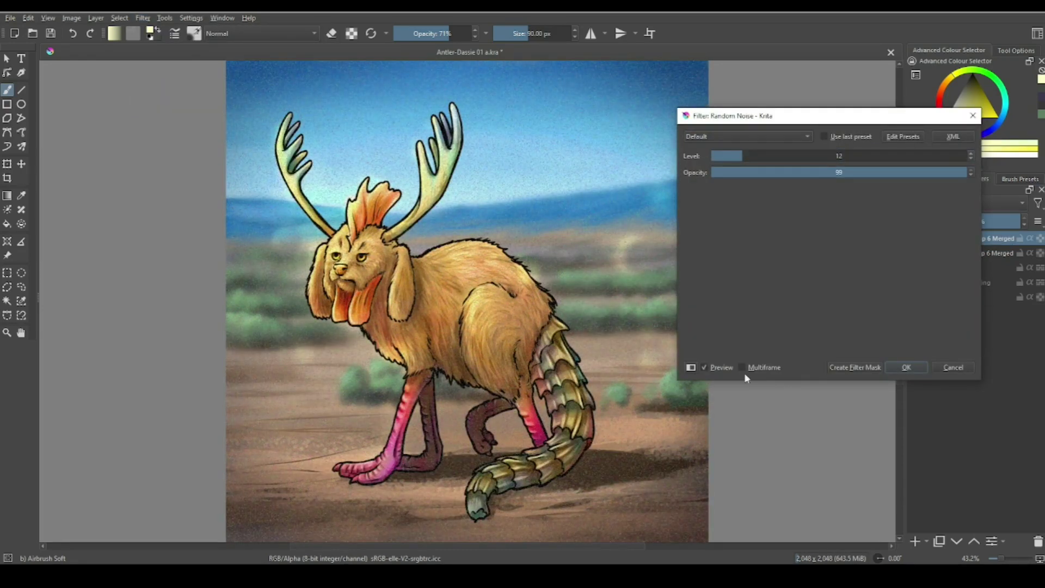
left_click(760, 156)
left_click(880, 172)
left_click(911, 369)
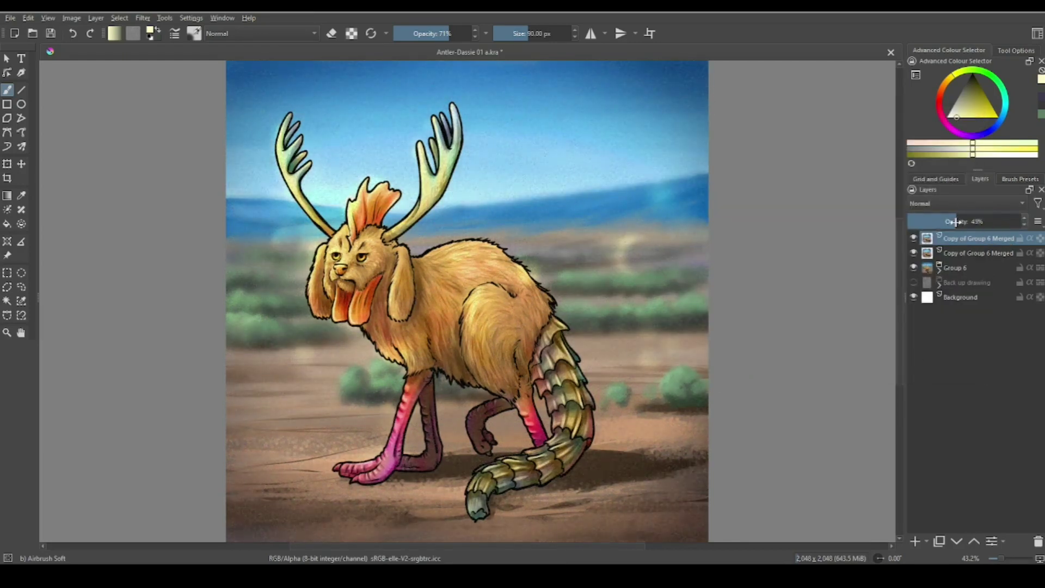
left_click(142, 18)
left_click(348, 93)
key("Escape")
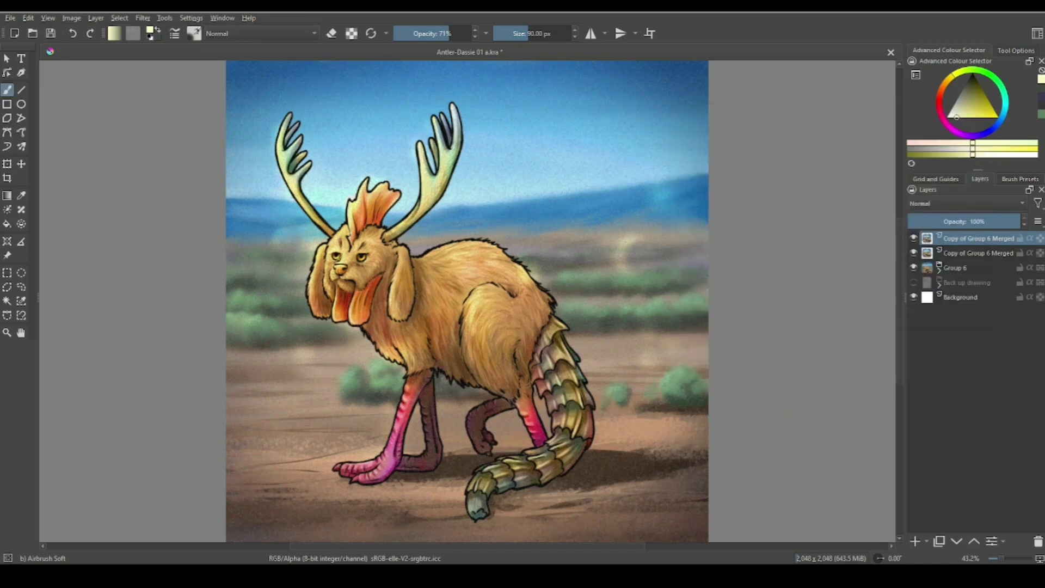
Step: Apply a Gaussian Blur with a horizontal and vertical radius of about 2.87 px to the noise layer
scroll(592, 382, "up", 4)
left_click(143, 18)
mouse_move(158, 87)
left_click(348, 93)
left_click(750, 155)
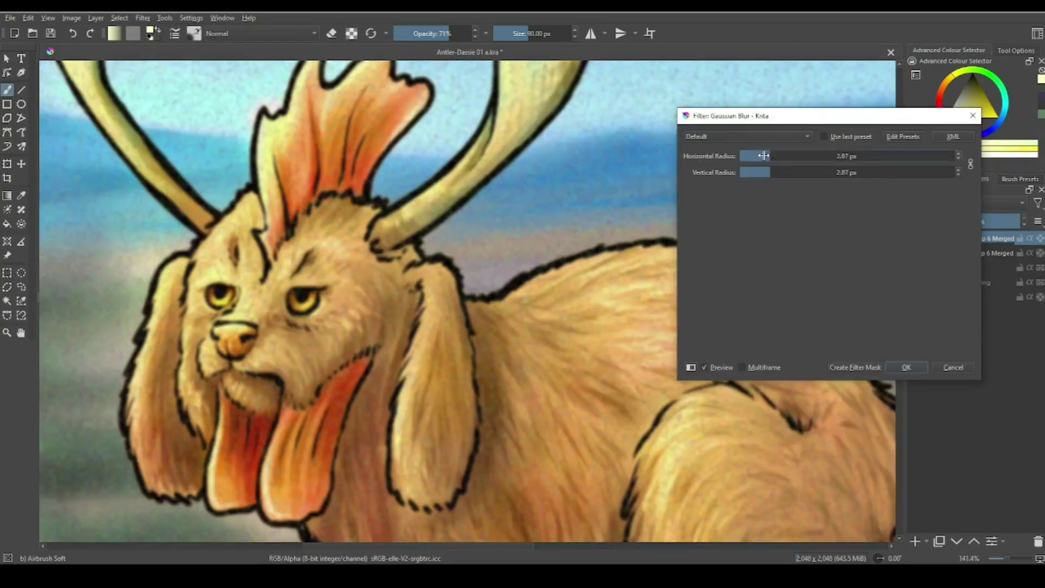
left_click(907, 367)
Step: Lower the noise layer's opacity to 52% and check the whole painting
left_click_drag(1001, 221, 966, 221)
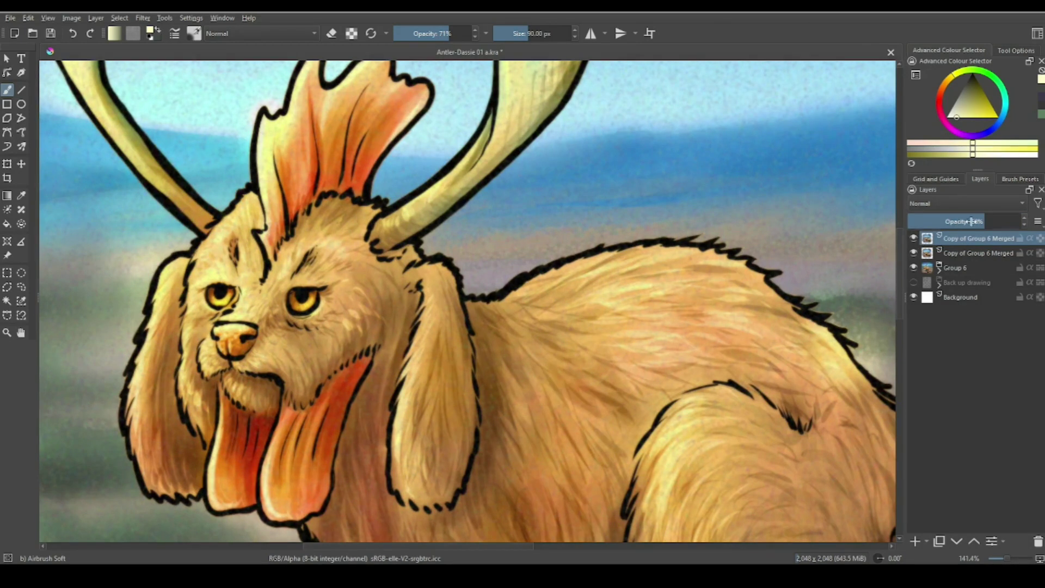
key("3")
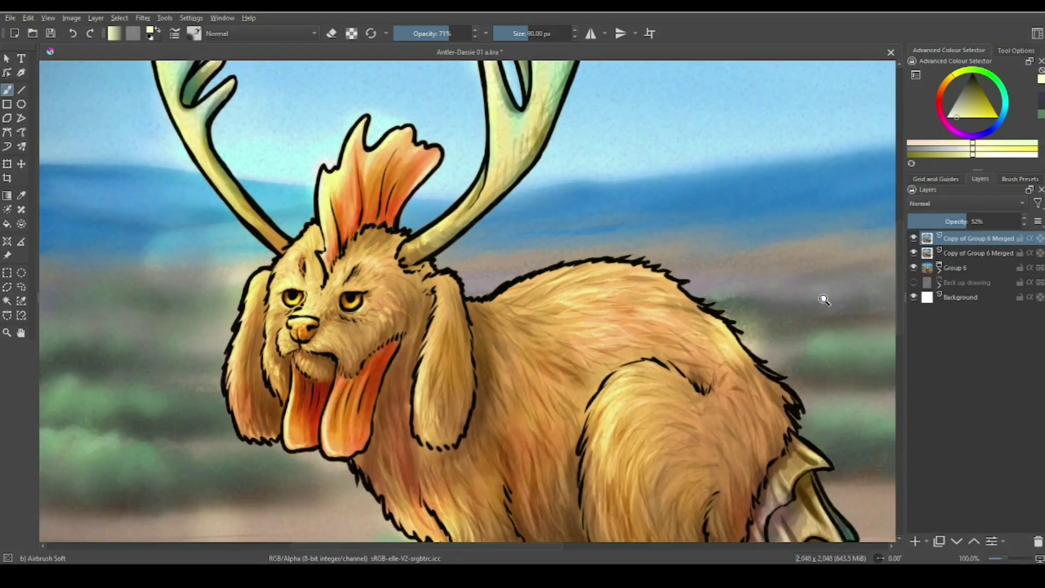
key("2")
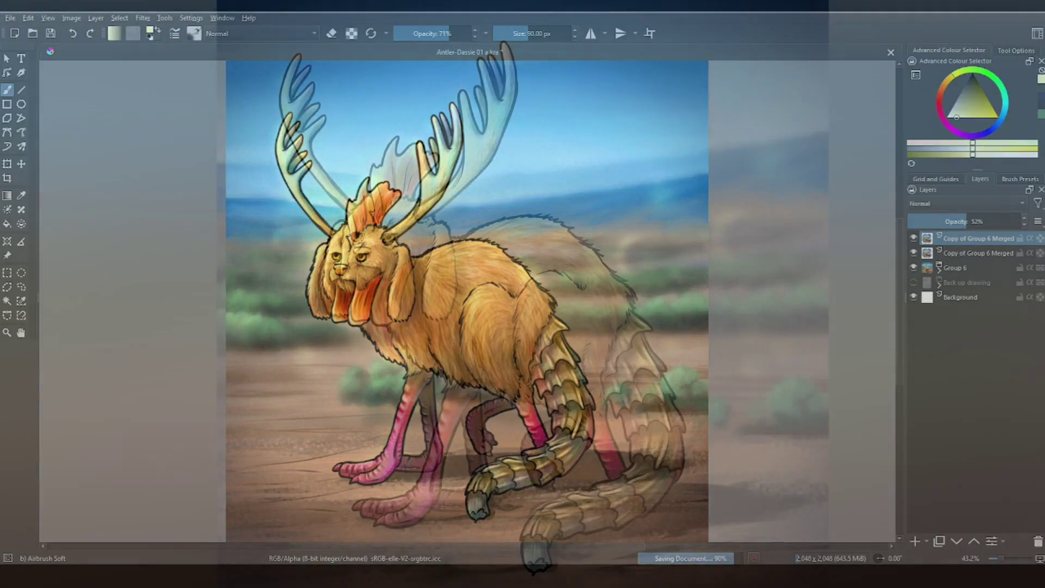